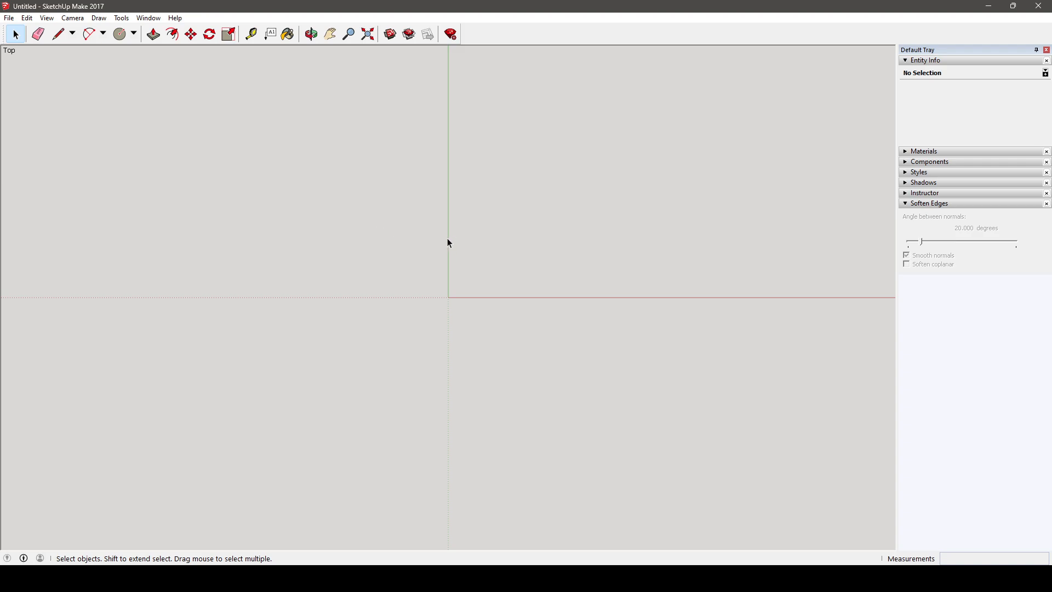
pyautogui.click(148, 18)
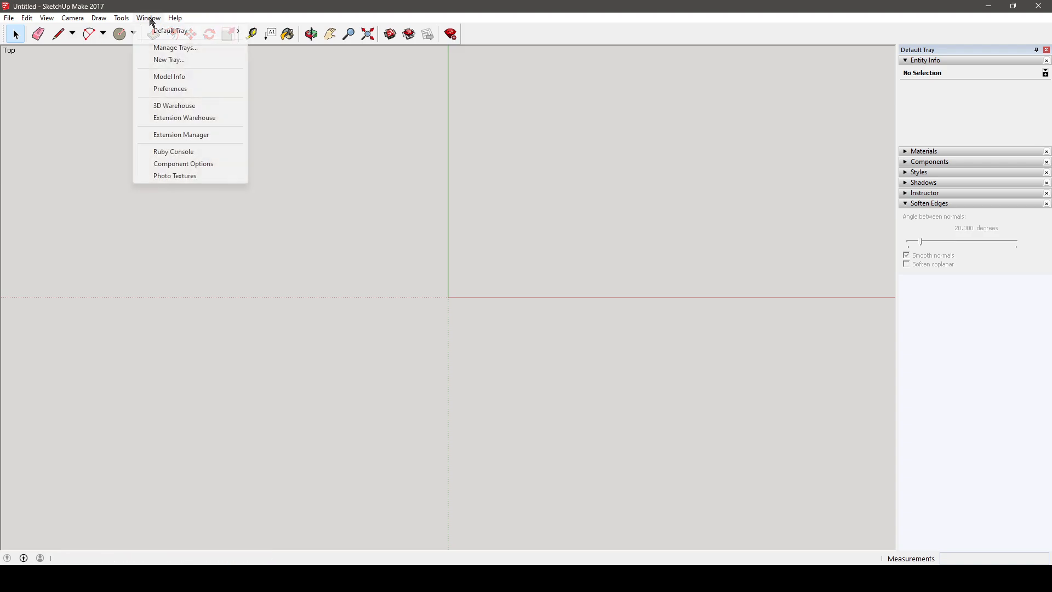
pyautogui.click(186, 94)
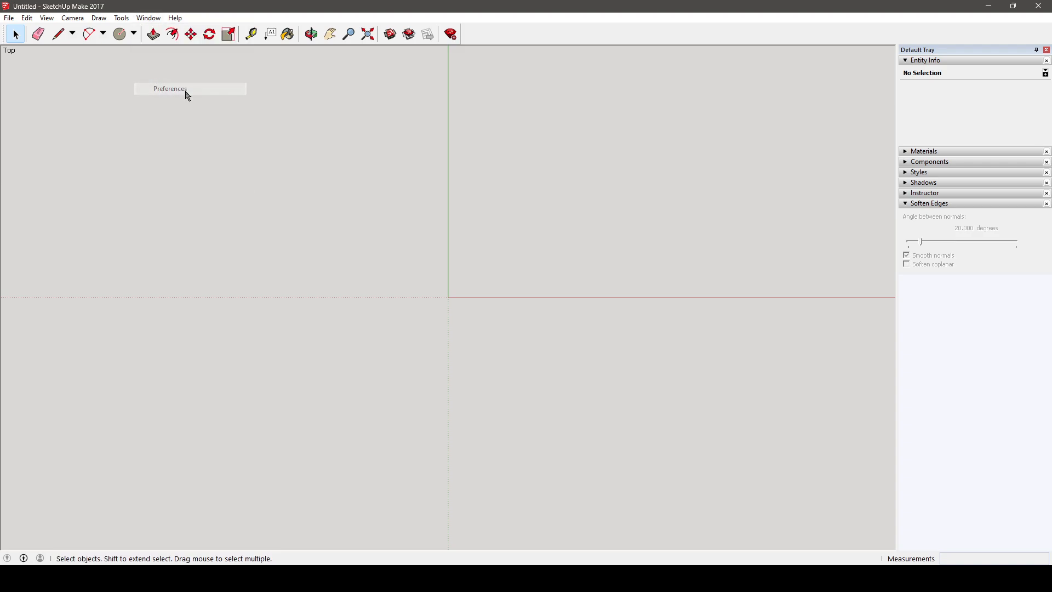
pyautogui.click(652, 198)
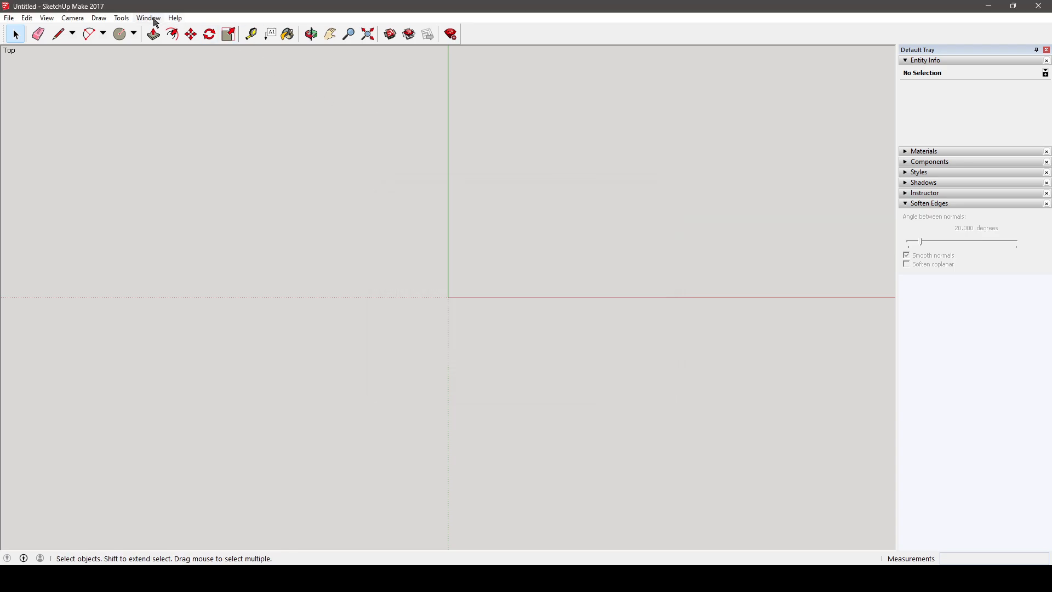
# - Open the model's unit settings and examine the available length units and length precision options
pyautogui.click(148, 18)
pyautogui.moveTo(177, 19)
pyautogui.moveTo(144, 18)
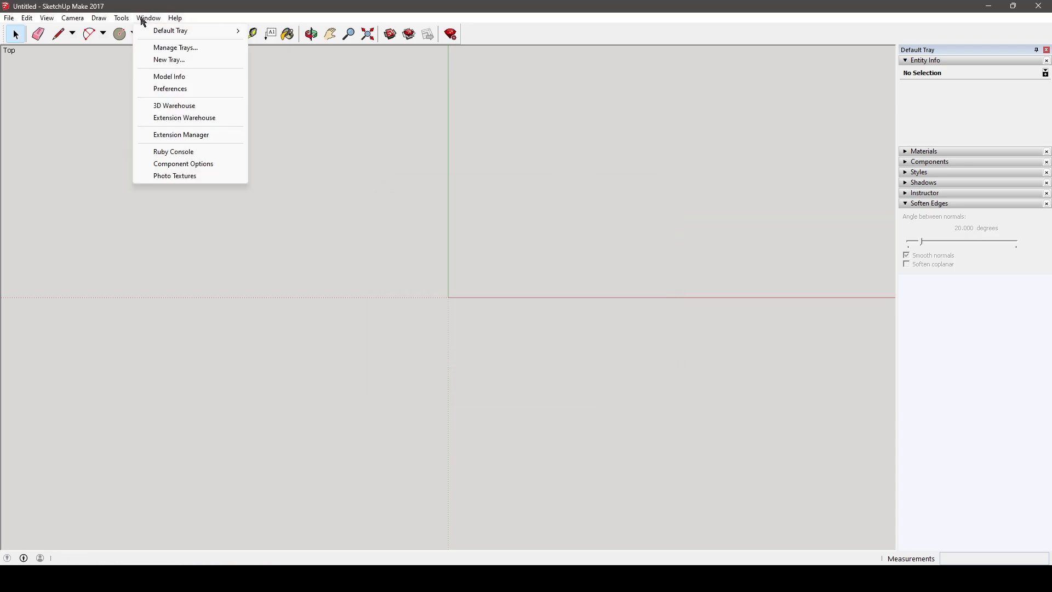
pyautogui.click(181, 80)
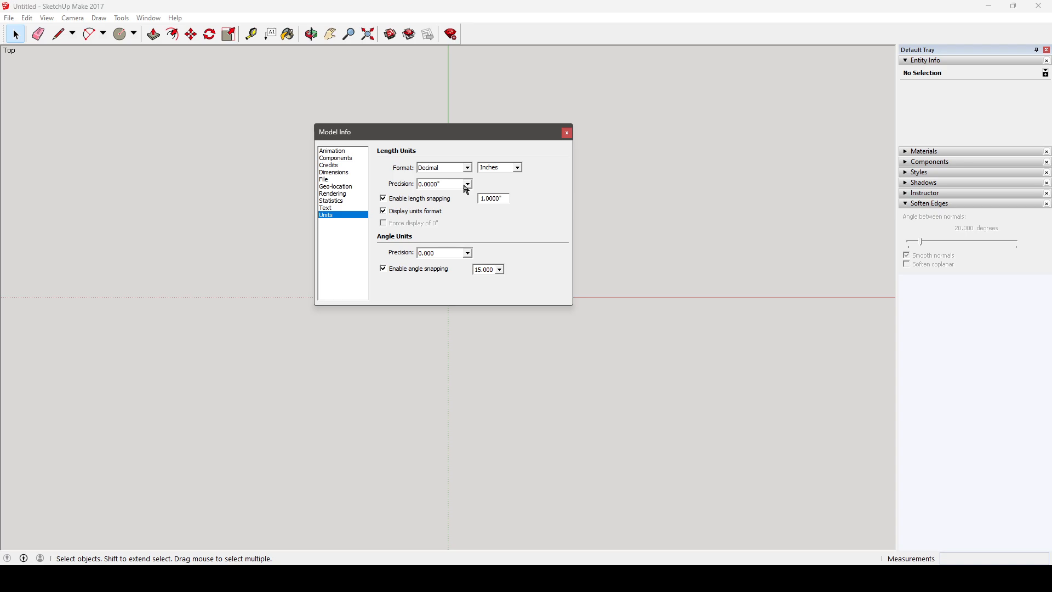
pyautogui.click(518, 167)
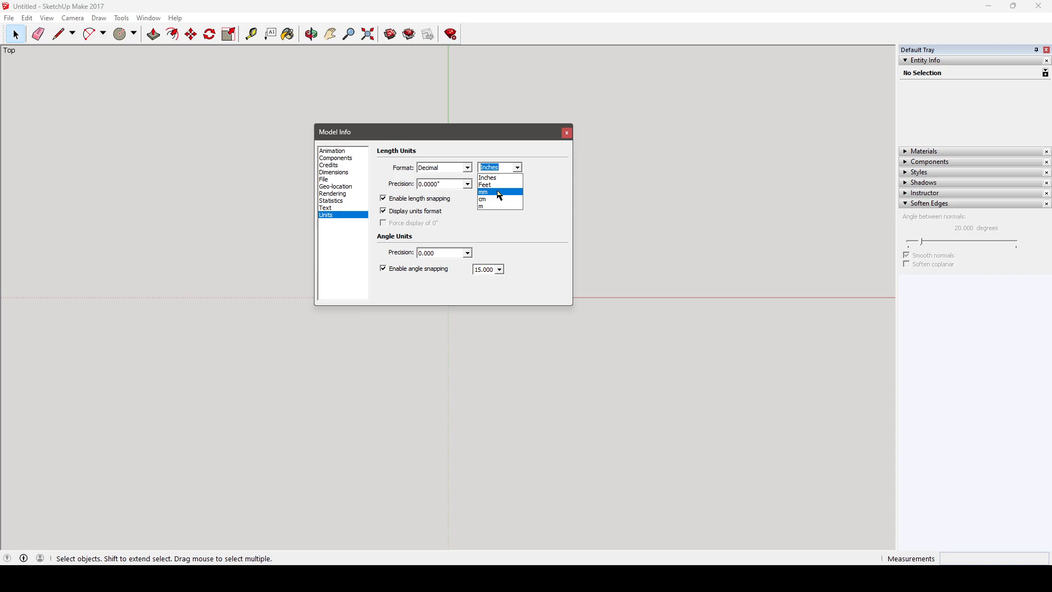
pyautogui.click(519, 168)
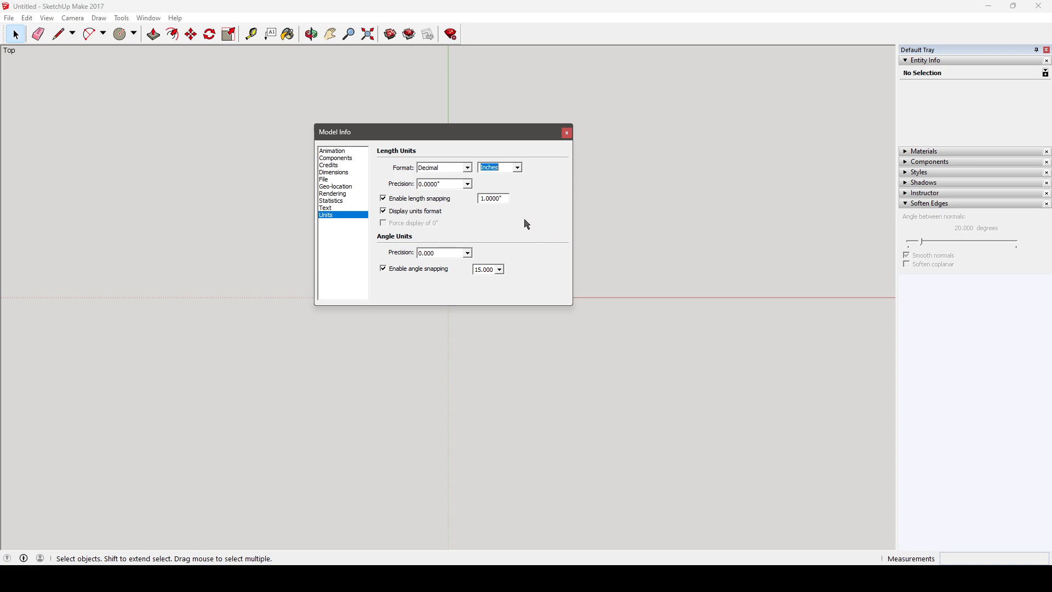
pyautogui.click(468, 184)
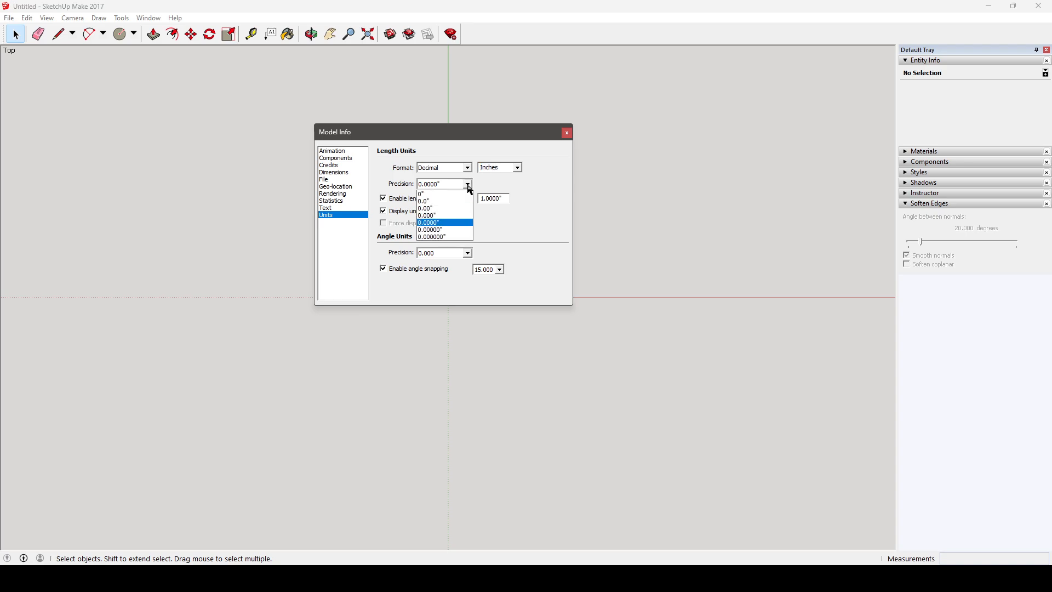
pyautogui.click(471, 188)
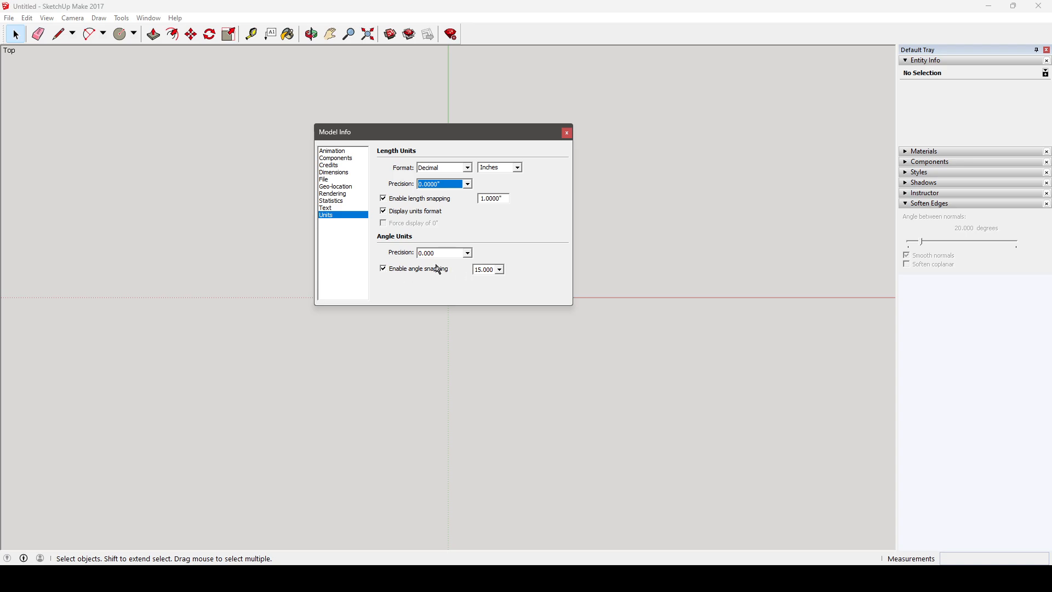
# - Examine the angle snapping and angle precision options, keep the angle precision at 0.000, and close the model settings
pyautogui.click(500, 270)
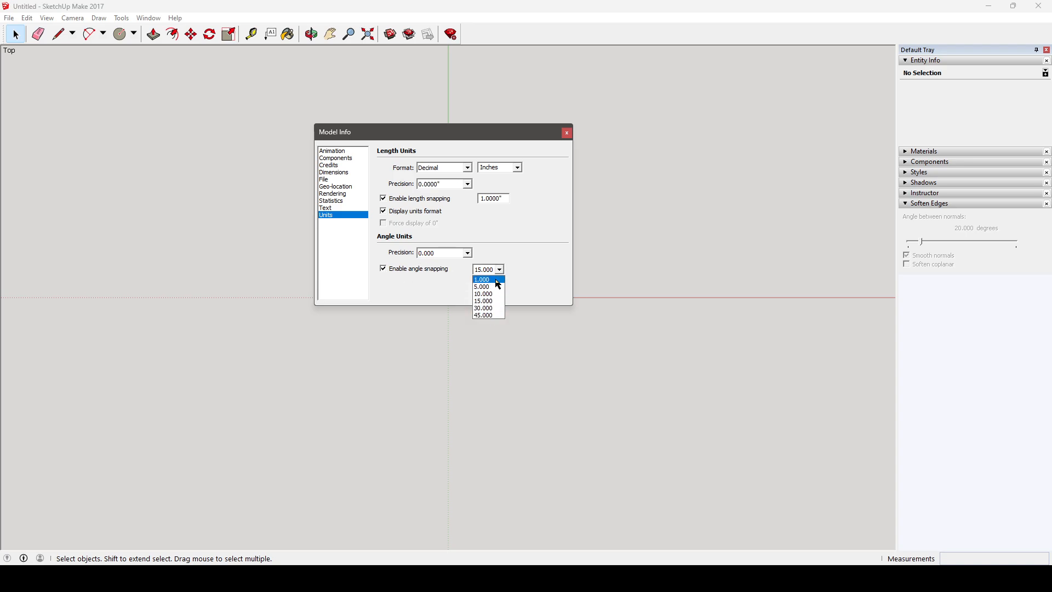
pyautogui.click(557, 269)
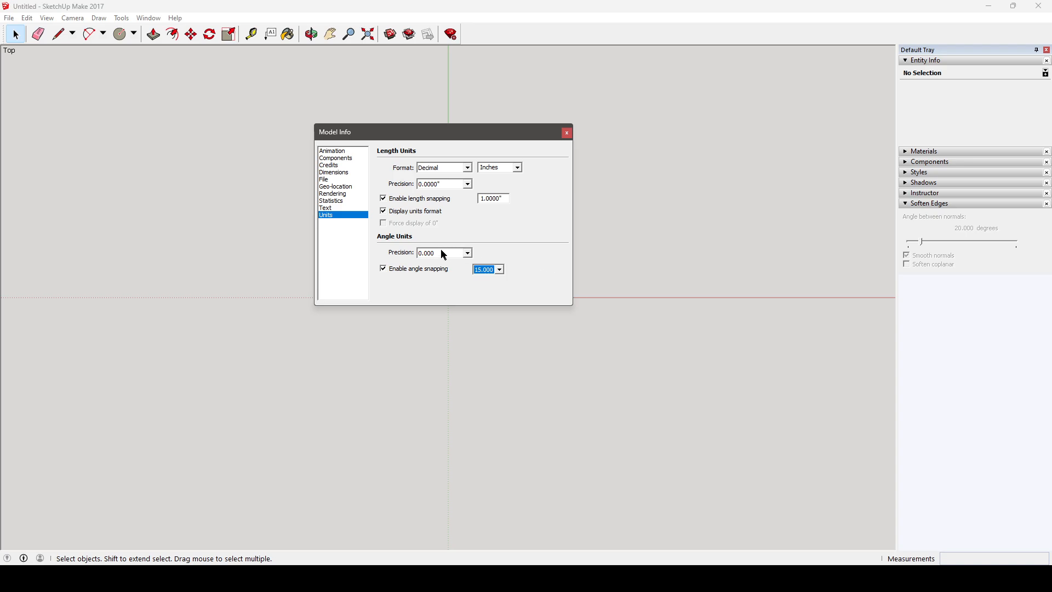
pyautogui.click(469, 253)
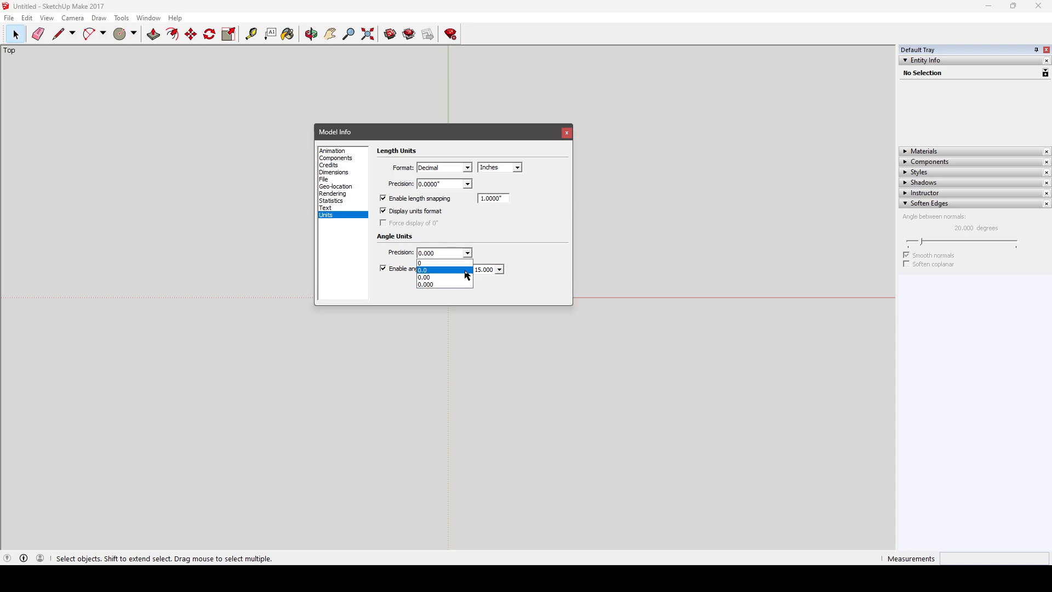
pyautogui.click(481, 251)
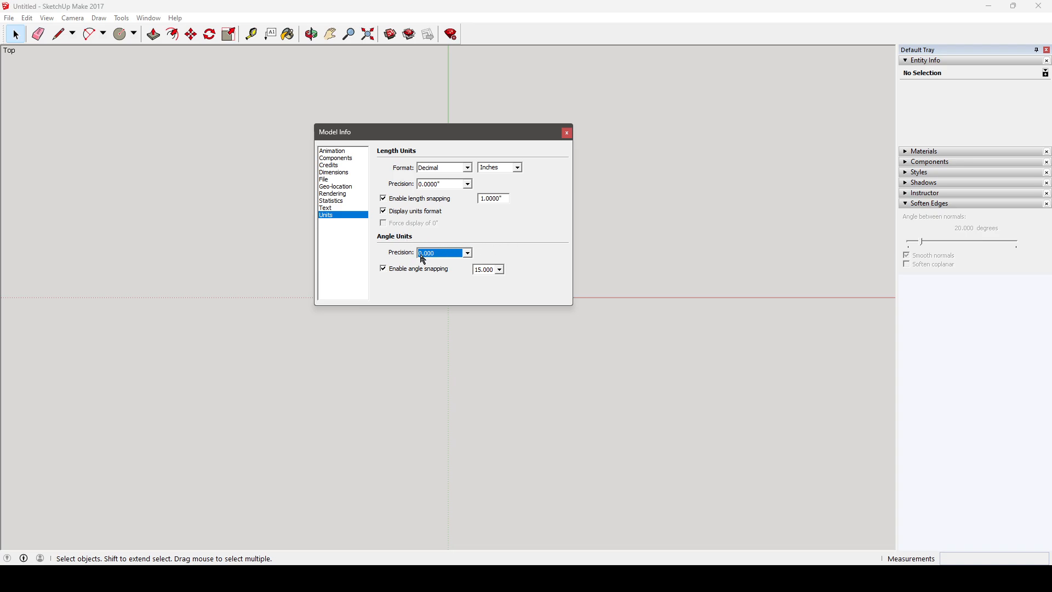
pyautogui.click(468, 255)
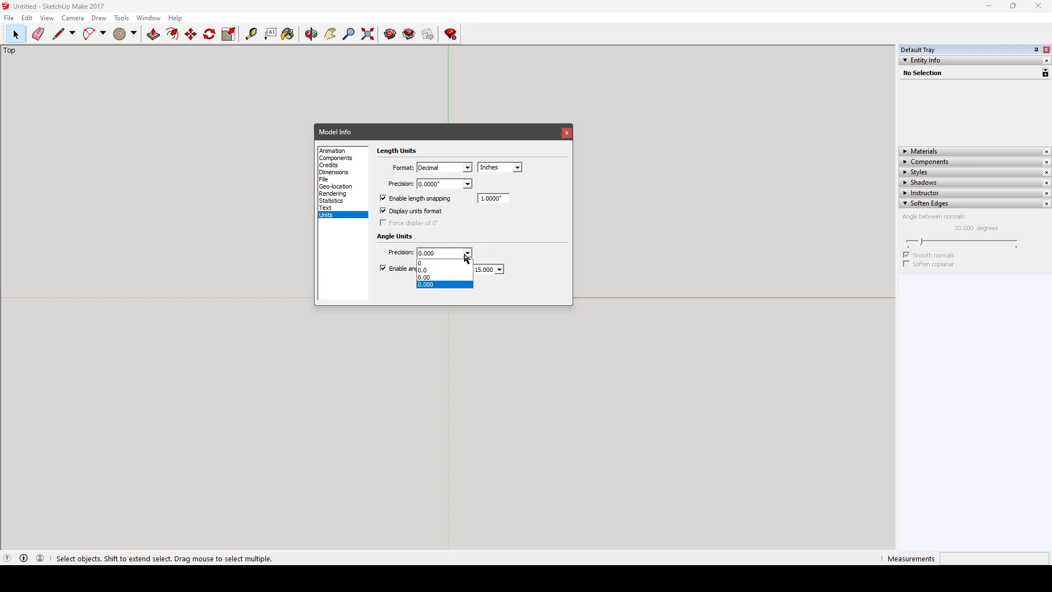
pyautogui.click(436, 285)
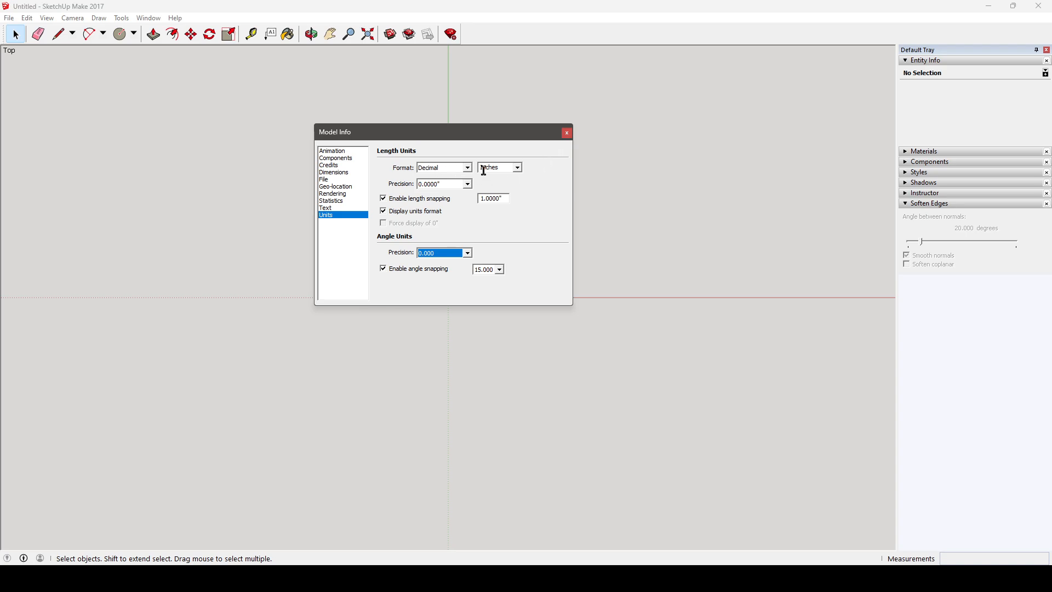
pyautogui.click(567, 133)
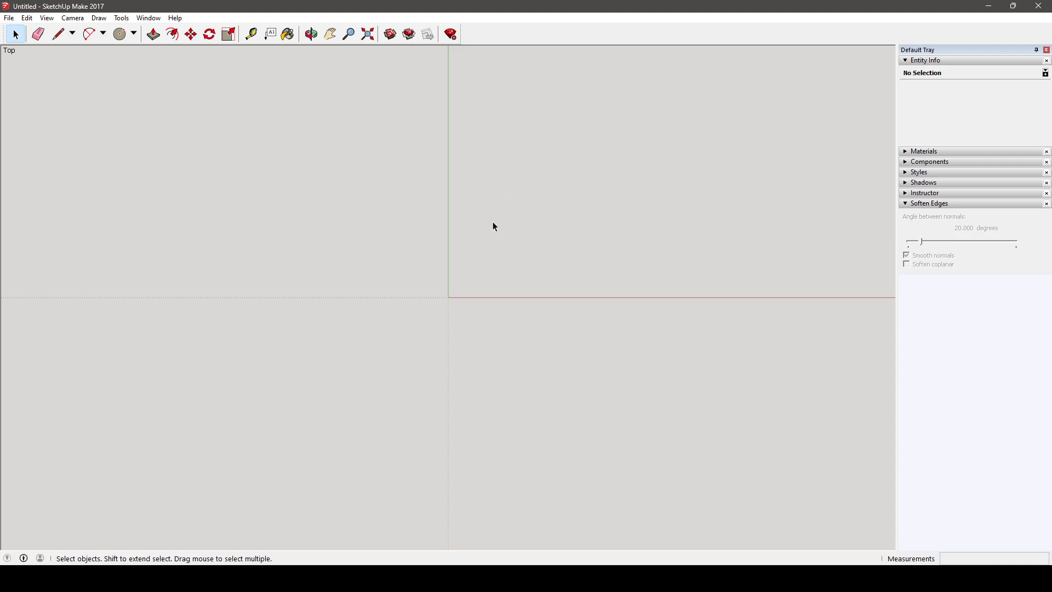
# - Start a new 3D text and set its font to Matura MT Script Capitals
pyautogui.click(122, 23)
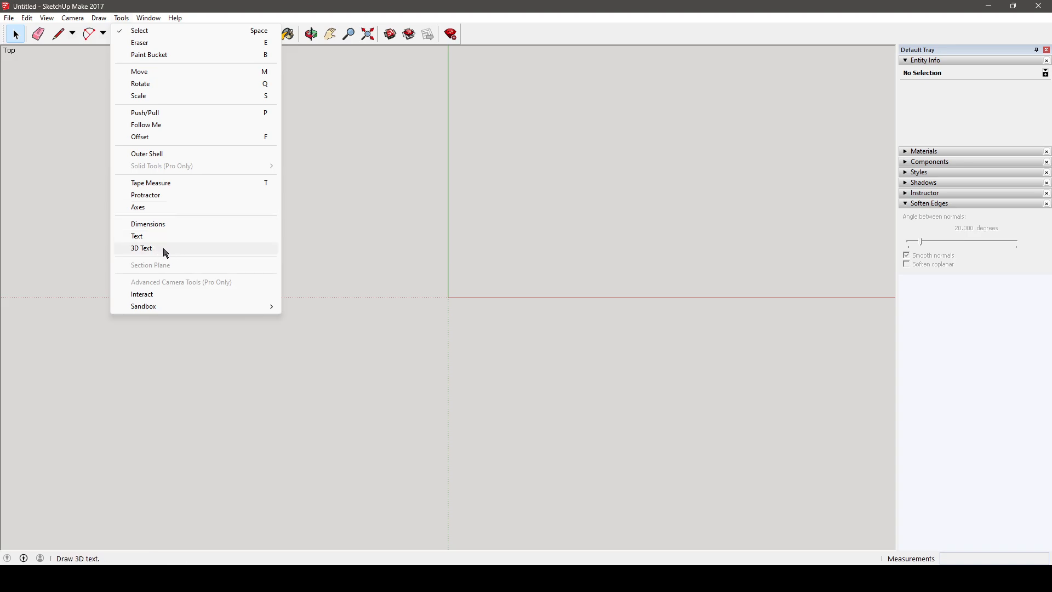
pyautogui.click(166, 251)
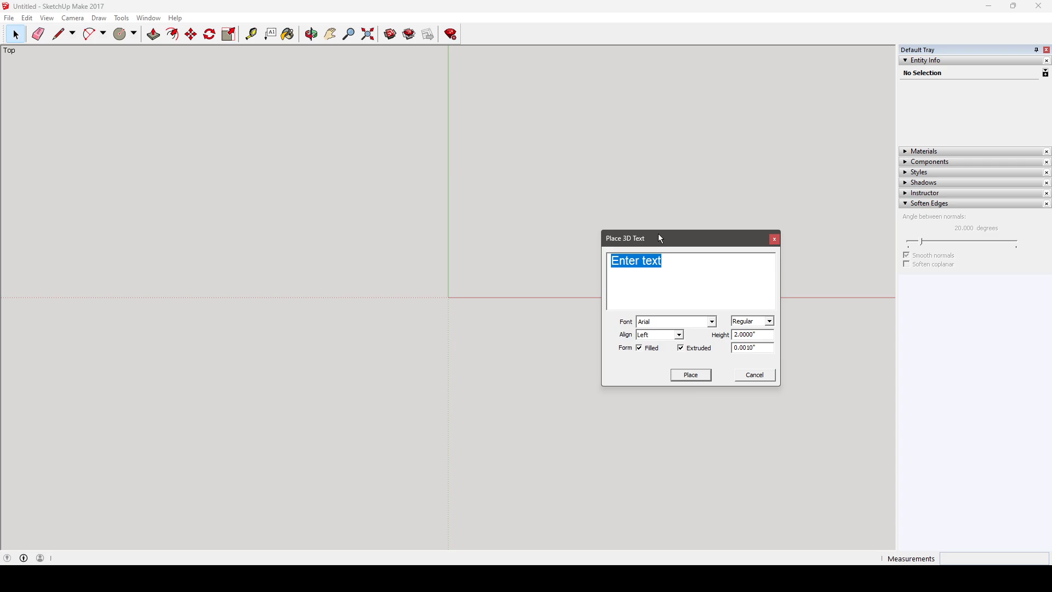
pyautogui.moveTo(659, 235); pyautogui.dragTo(572, 138)
pyautogui.click(618, 216)
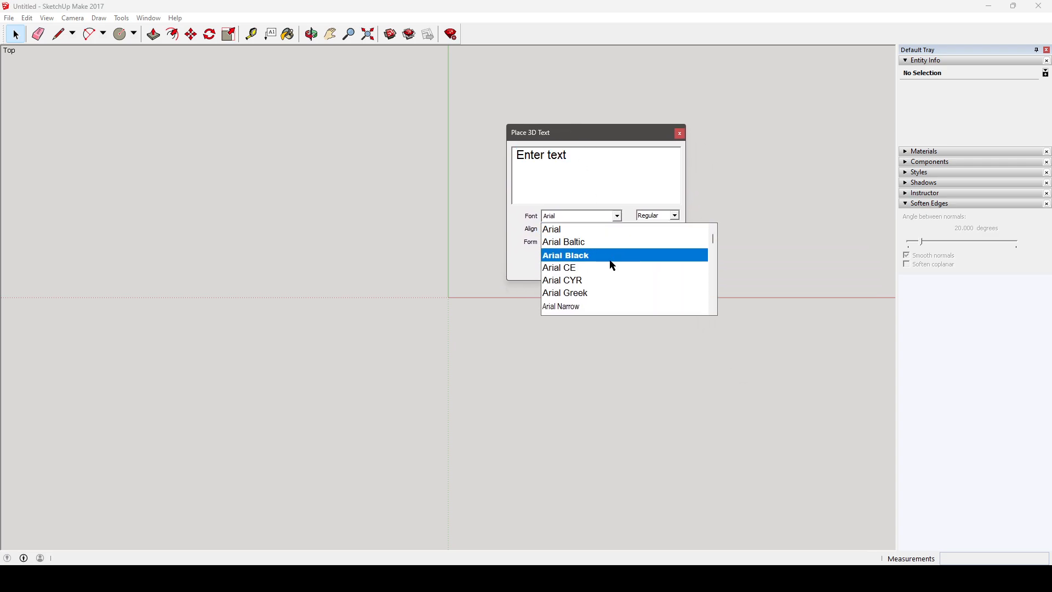
pyautogui.moveTo(714, 238); pyautogui.dragTo(707, 270)
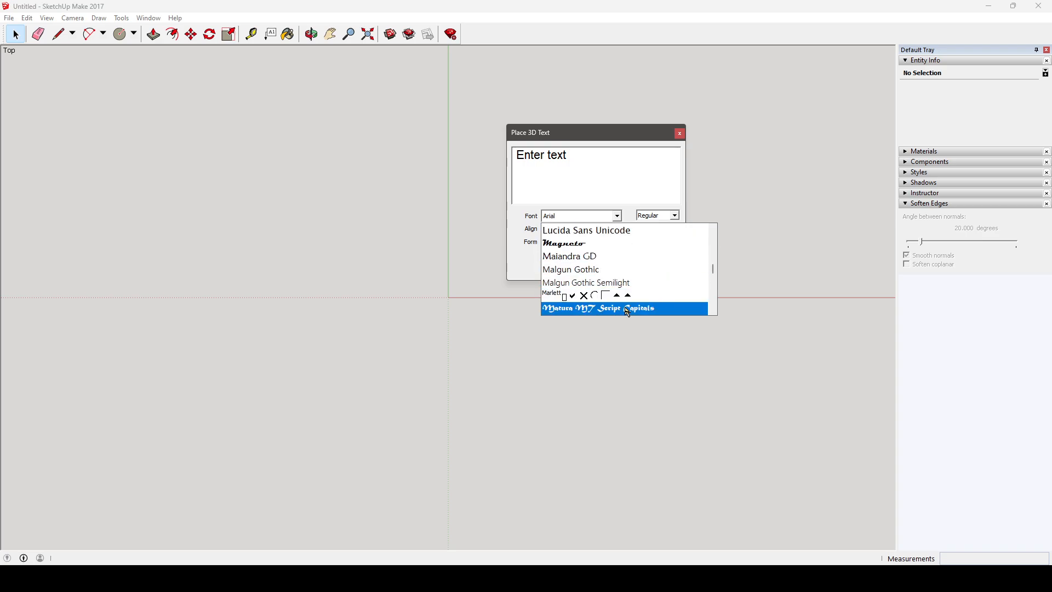
pyautogui.click(664, 311)
pyautogui.moveTo(584, 153); pyautogui.dragTo(504, 151)
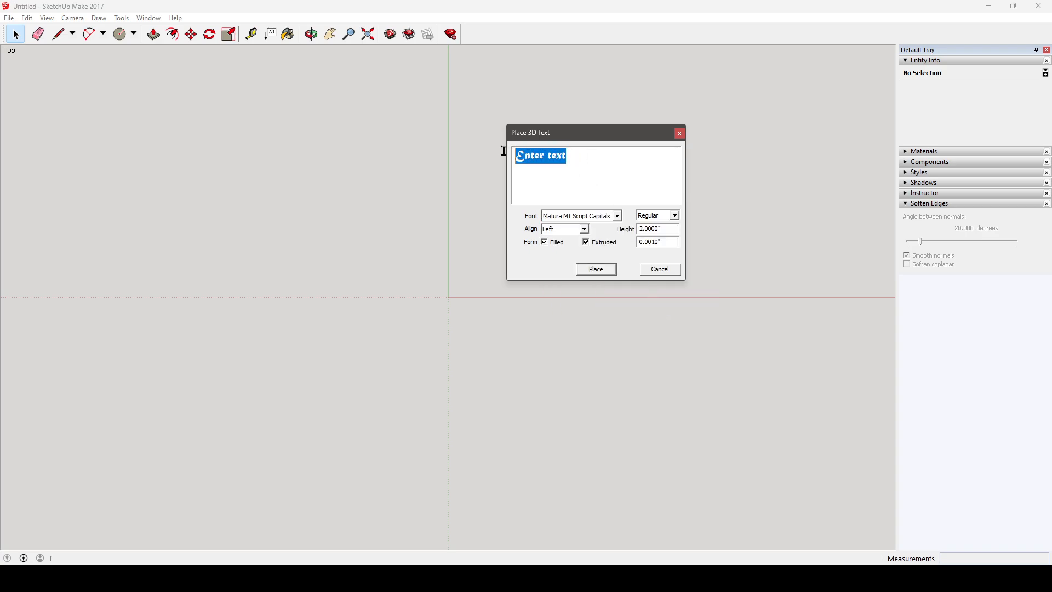
# - Change the font of the 3D text to Eras Medium ITC
pyautogui.click(619, 217)
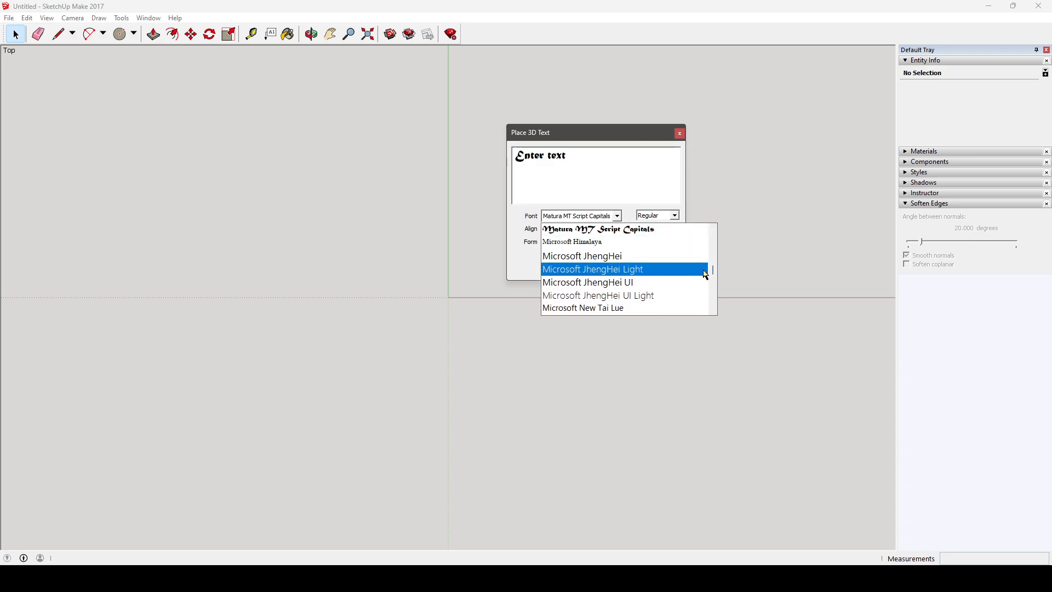
pyautogui.moveTo(713, 272); pyautogui.dragTo(706, 251)
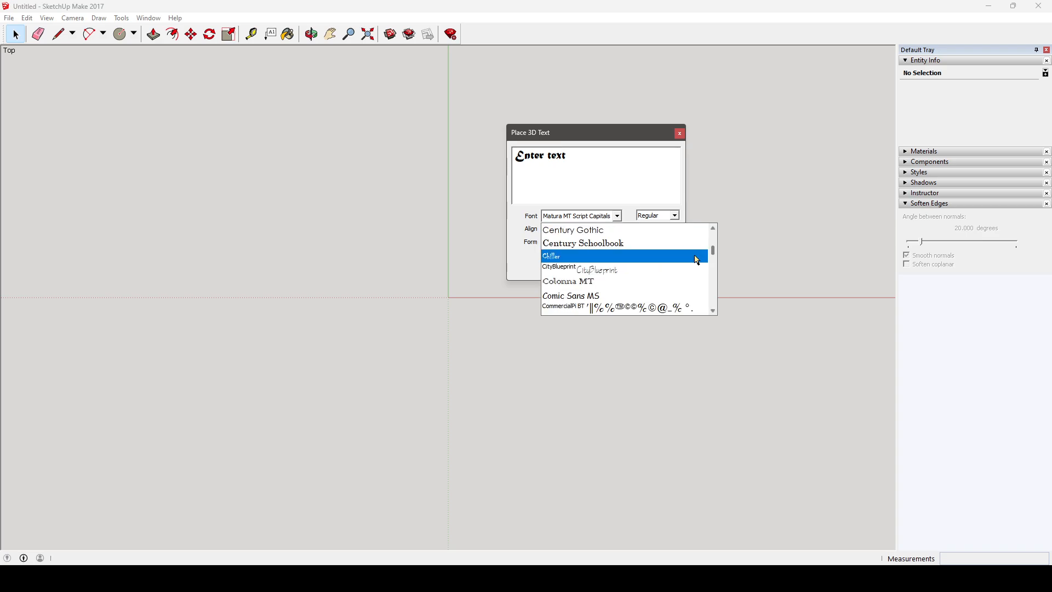
pyautogui.scroll(5, 656, 251)
pyautogui.scroll(-1, 656, 255)
pyautogui.scroll(-6, 658, 259)
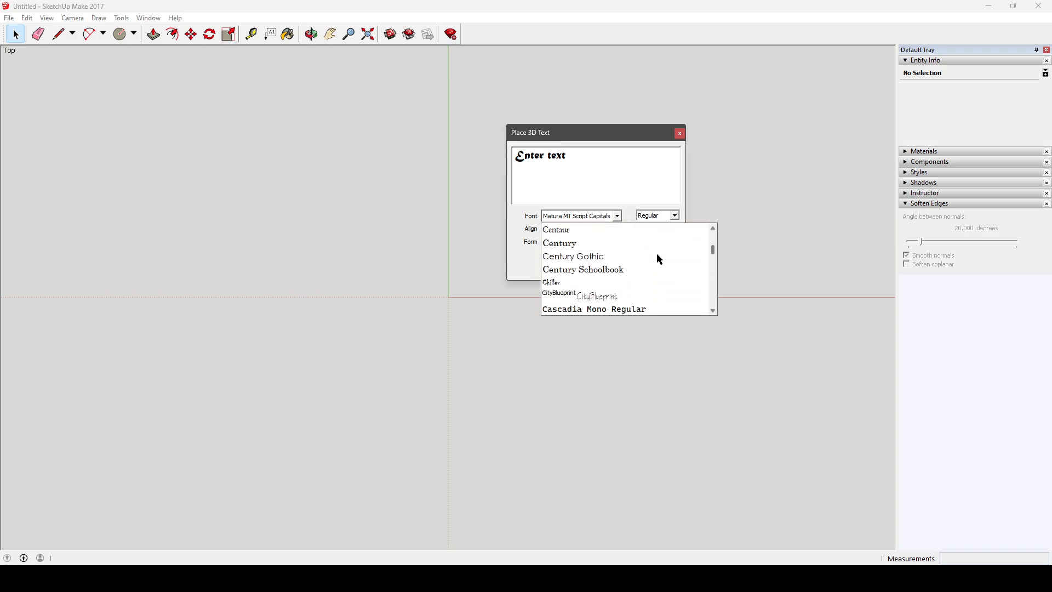
pyautogui.scroll(1, 657, 253)
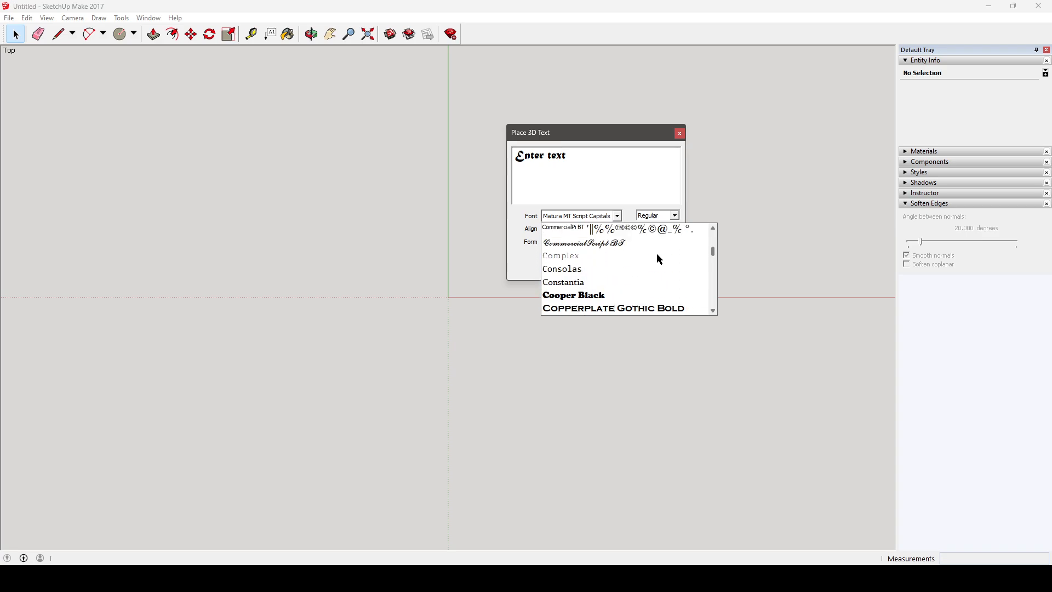
pyautogui.scroll(-1, 657, 254)
pyautogui.scroll(6, 659, 250)
pyautogui.moveTo(712, 246); pyautogui.dragTo(717, 266)
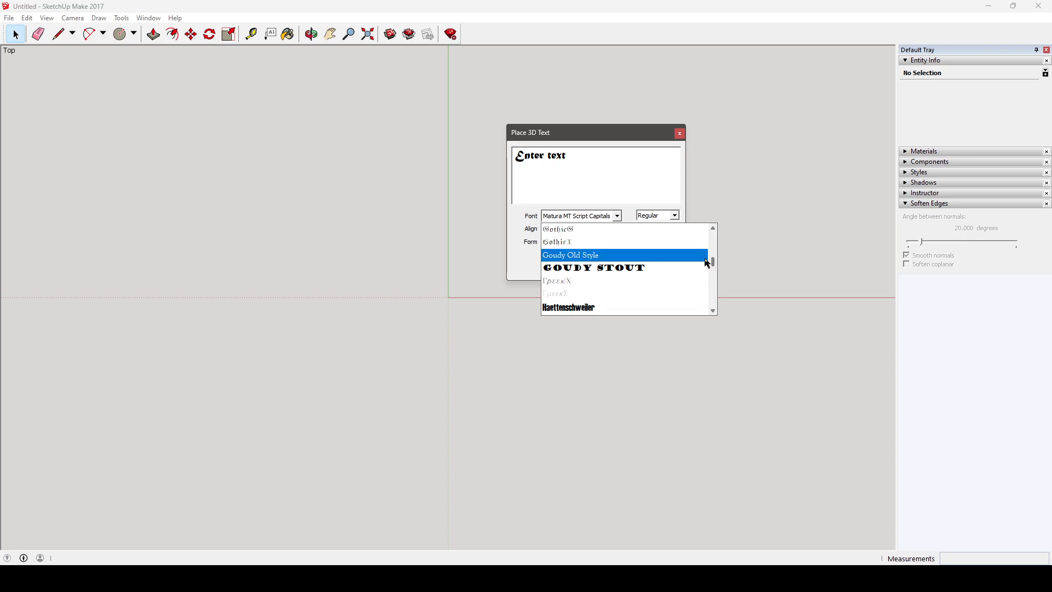
pyautogui.scroll(6, 650, 262)
pyautogui.scroll(2, 630, 266)
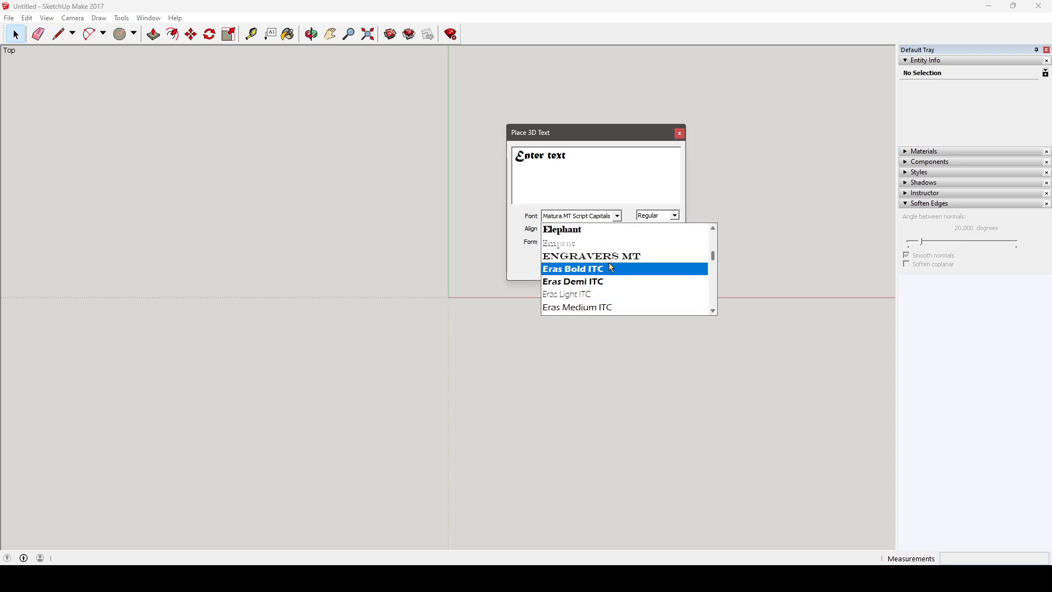
pyautogui.scroll(-1, 613, 298)
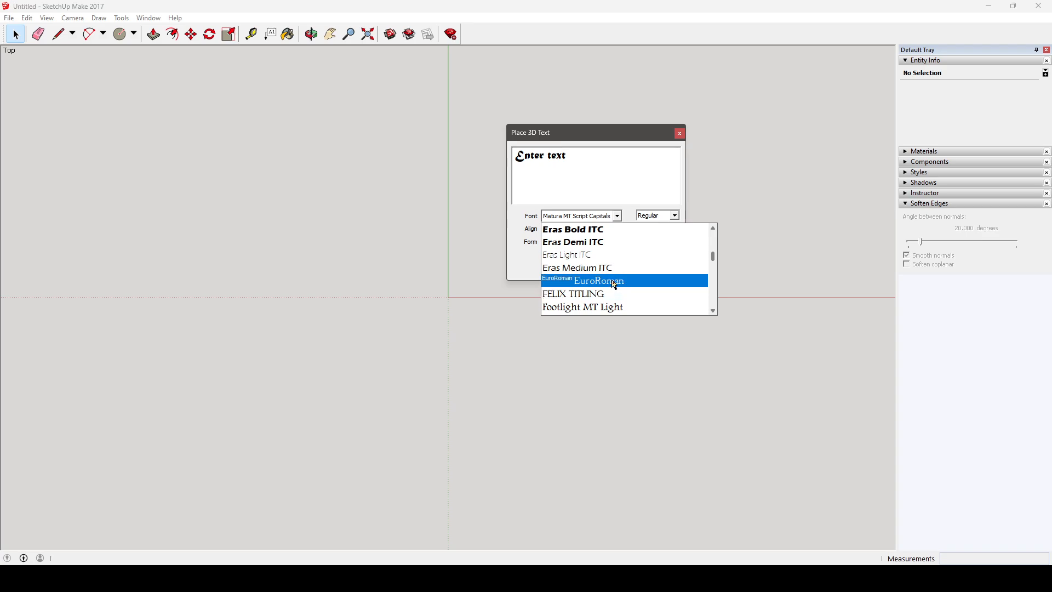
pyautogui.scroll(-1, 706, 310)
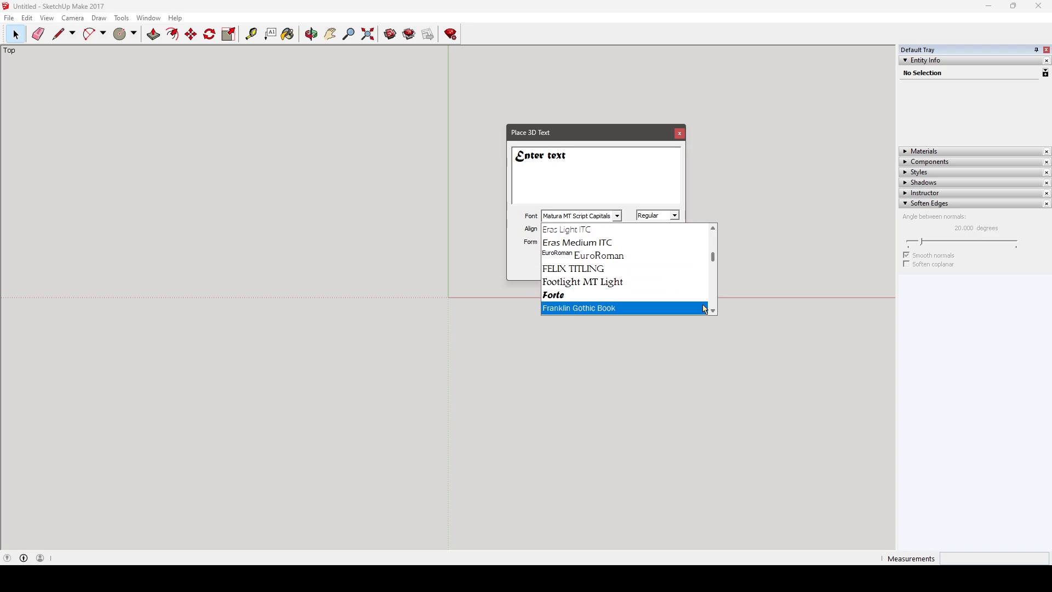
pyautogui.click(714, 228)
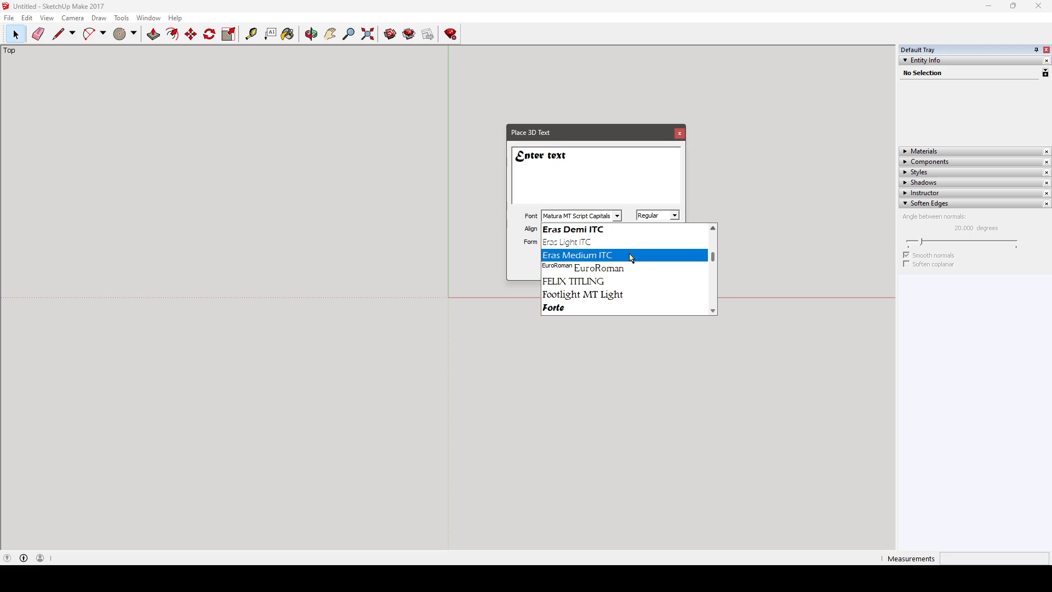
pyautogui.click(612, 256)
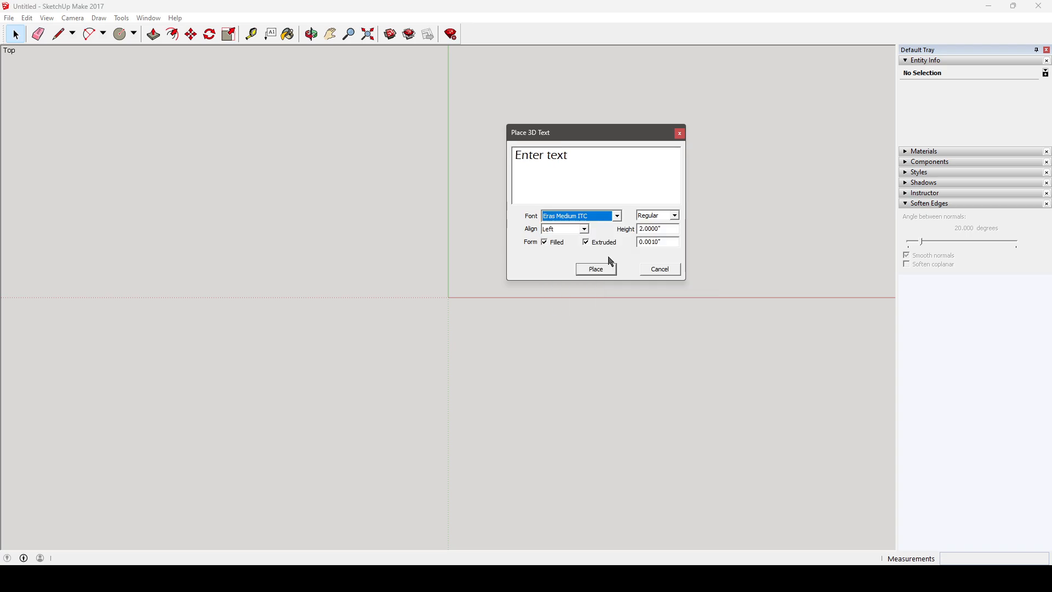
# - Replace the placeholder wording of the 3D text with "Hello World"
pyautogui.click(586, 154)
pyautogui.moveTo(580, 154); pyautogui.dragTo(482, 150)
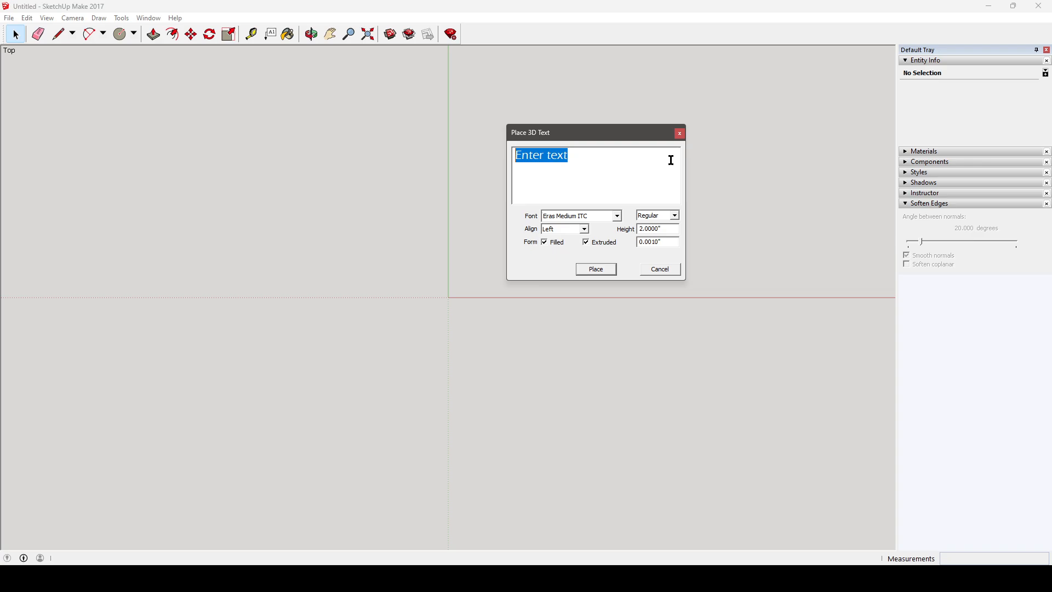
pyautogui.write('Hello World')
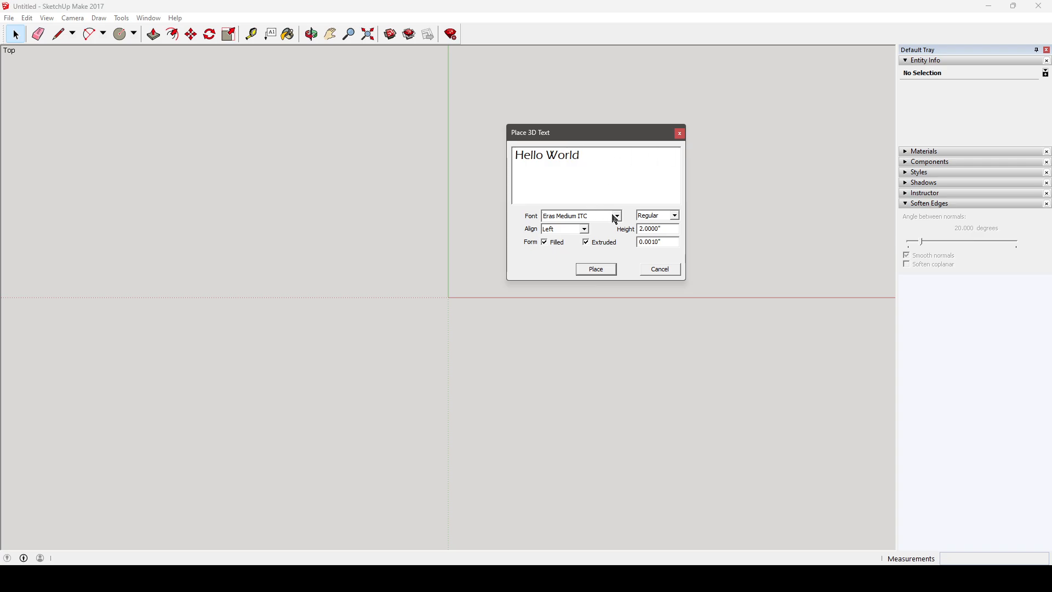
# - Change the font of the "Hello World" 3D text to Bahnschrift SemiLight
pyautogui.click(616, 216)
pyautogui.scroll(3, 659, 264)
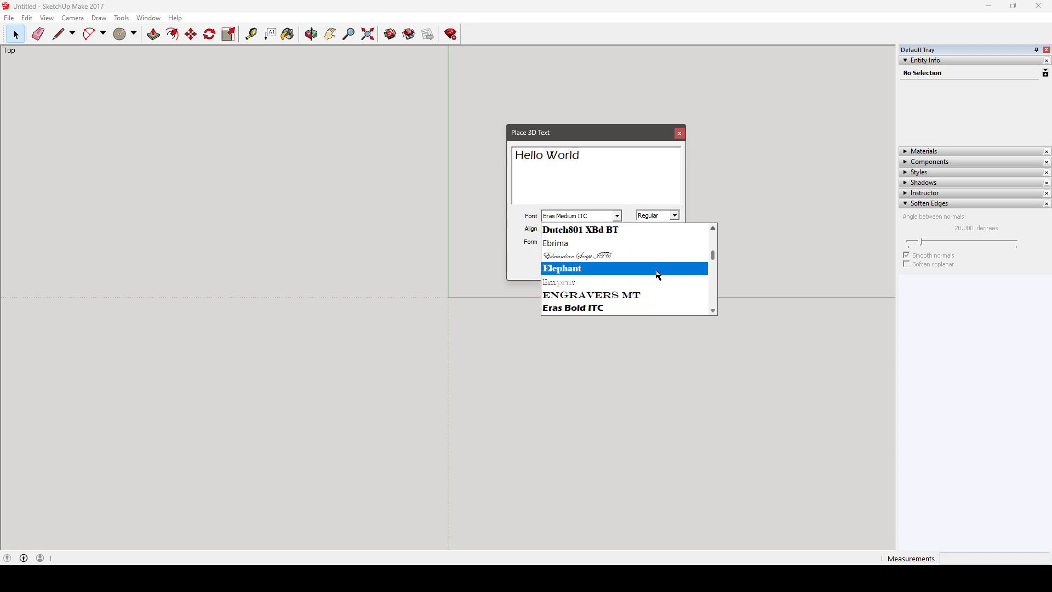
pyautogui.scroll(1, 716, 257)
pyautogui.scroll(20, 714, 253)
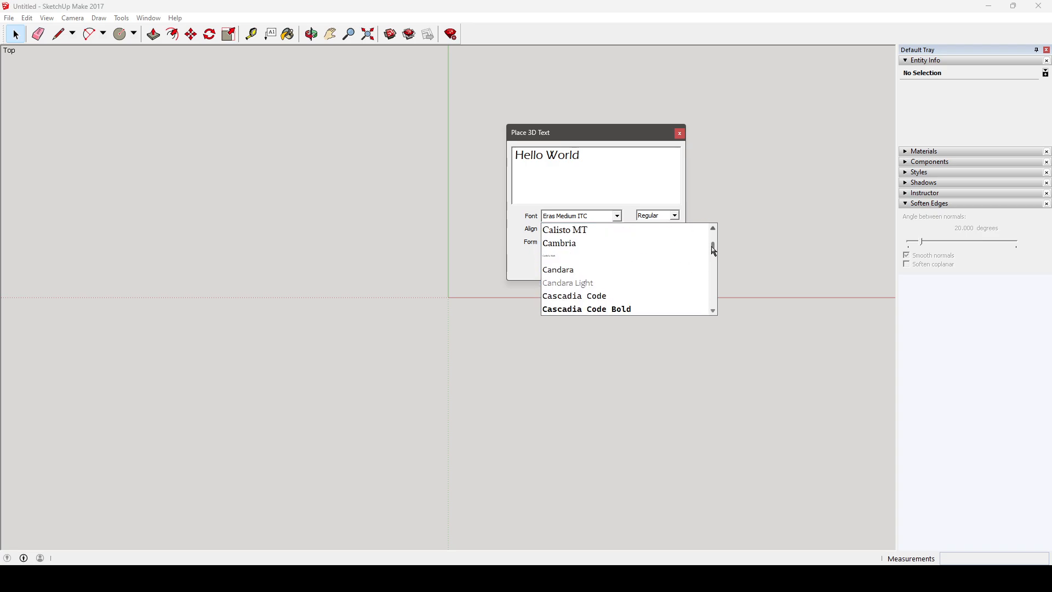
pyautogui.moveTo(714, 243); pyautogui.dragTo(713, 246)
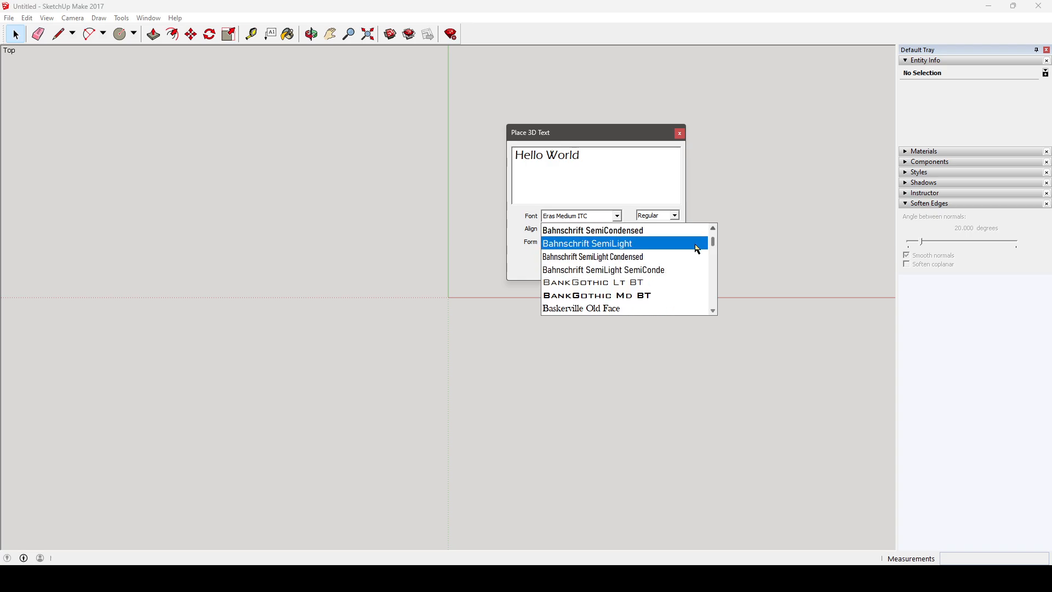
pyautogui.click(631, 244)
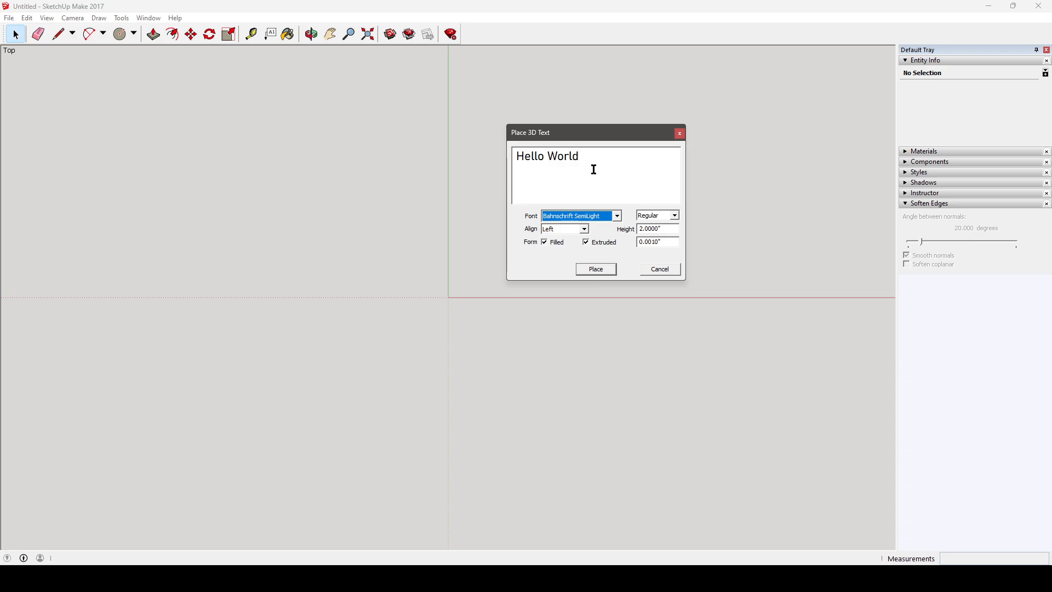
# - Set the font of the 3D text to Bahnschrift Light instead
pyautogui.click(616, 218)
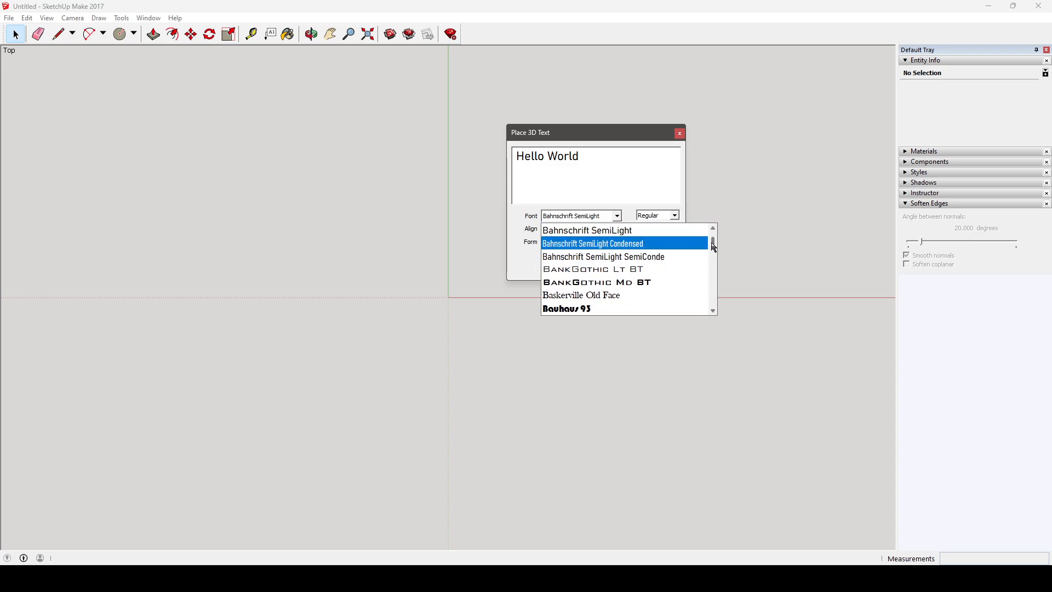
pyautogui.click(714, 228)
pyautogui.click(714, 228)
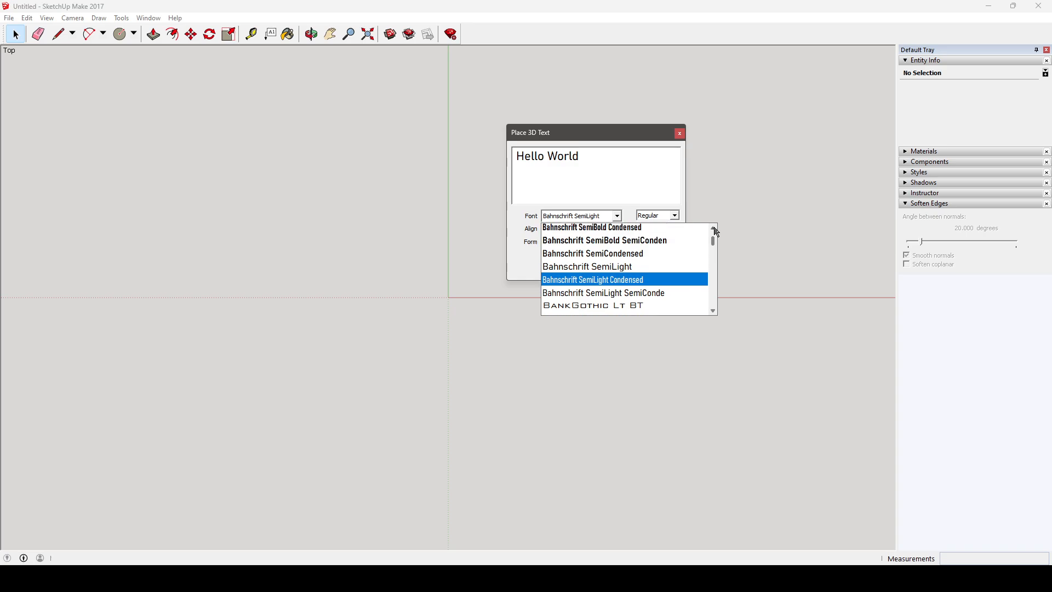
pyautogui.click(714, 228)
pyautogui.click(714, 228)
pyautogui.click(714, 228)
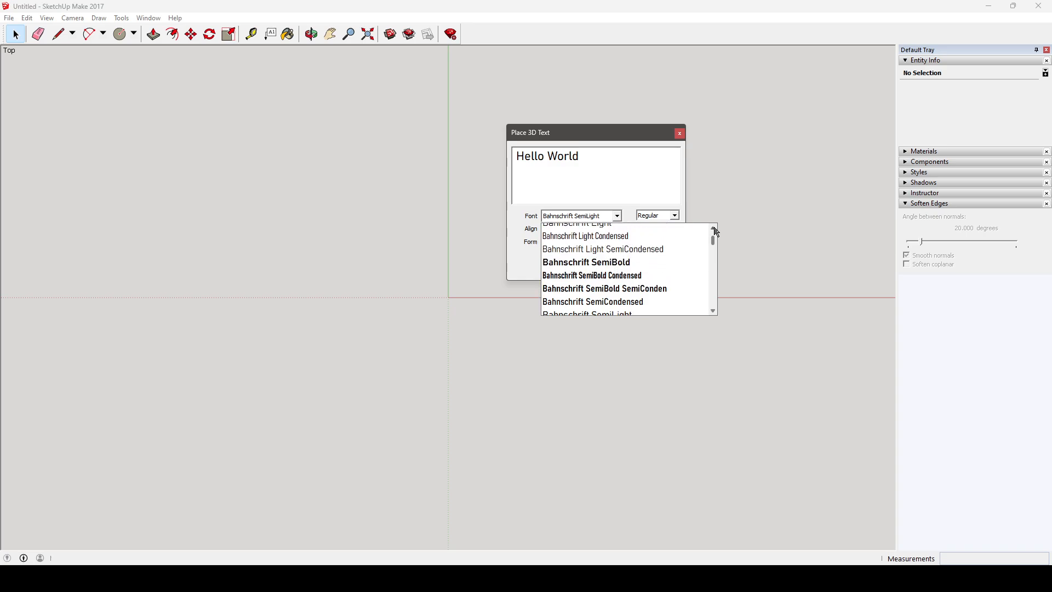
pyautogui.click(714, 227)
pyautogui.click(714, 228)
pyautogui.click(714, 228)
pyautogui.click(621, 261)
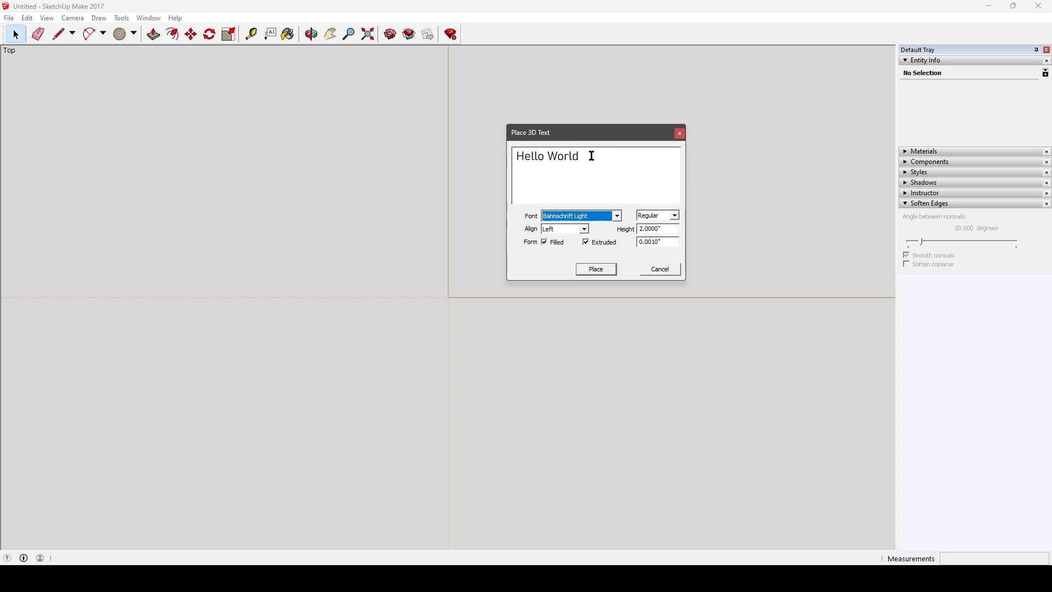
# - Replace the 3D text's wording with "HELLO WORLD" in all capitals
pyautogui.moveTo(595, 156); pyautogui.dragTo(450, 148)
pyautogui.press('capslock')
pyautogui.write('HELLO WORLD')
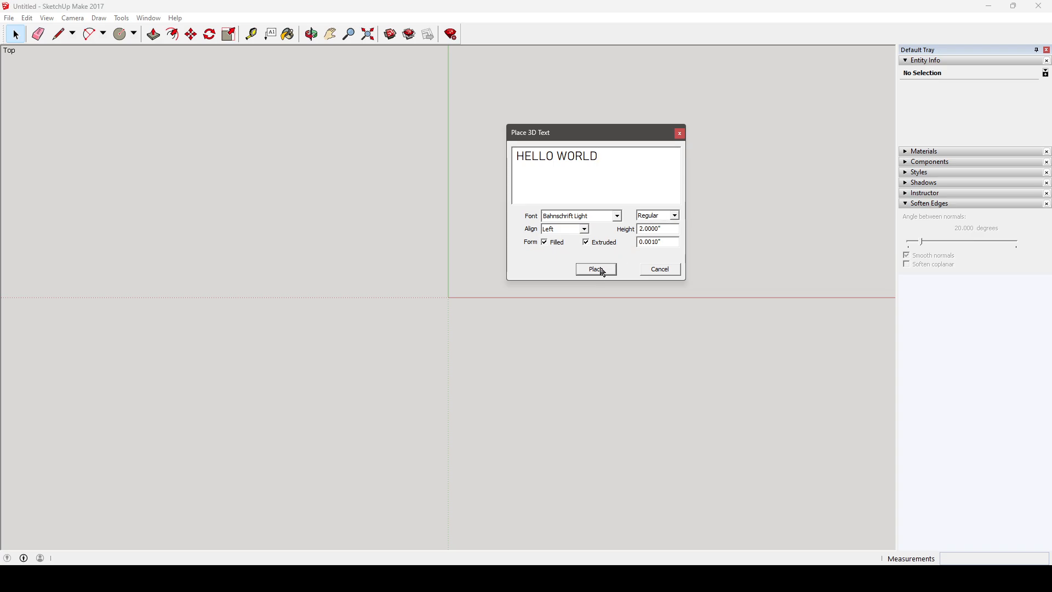
# - Review the 3D text's alignment, style, height and extrusion settings, keeping Left, Regular, 2.0000" and 0.0010"
pyautogui.click(585, 230)
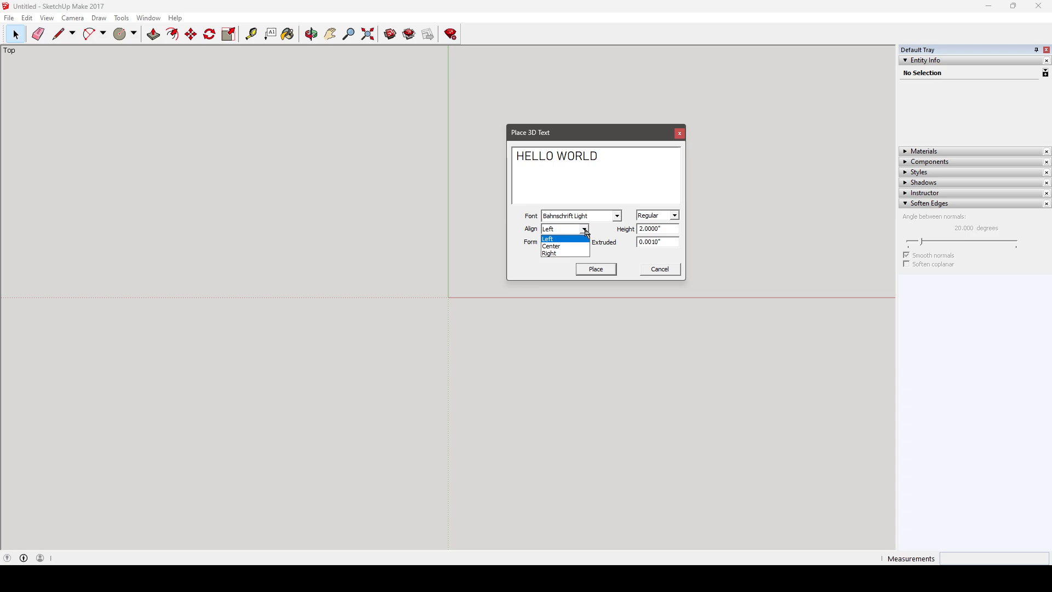
pyautogui.click(586, 231)
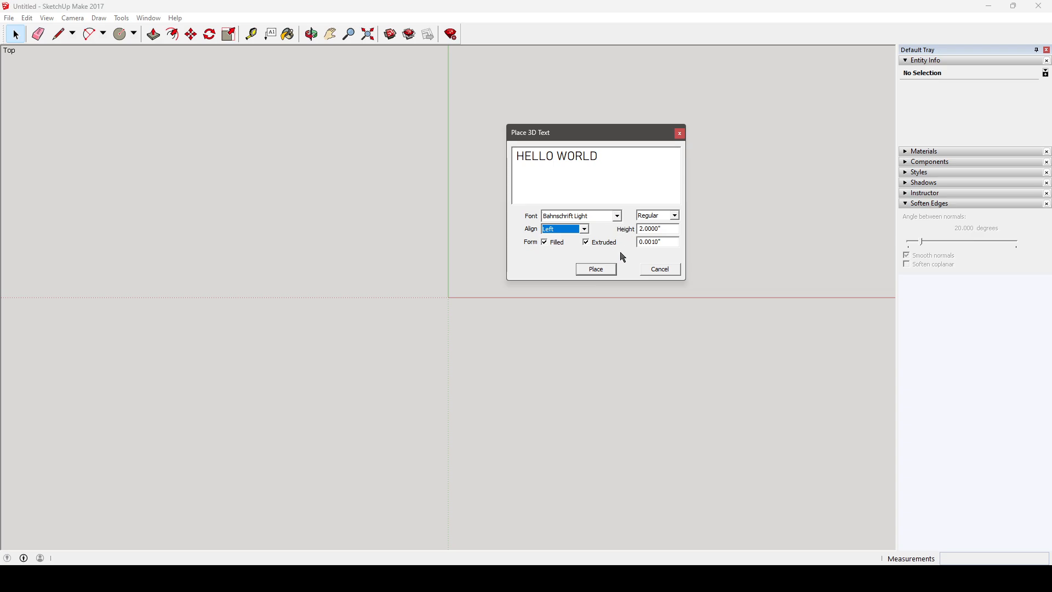
pyautogui.click(676, 219)
pyautogui.click(676, 218)
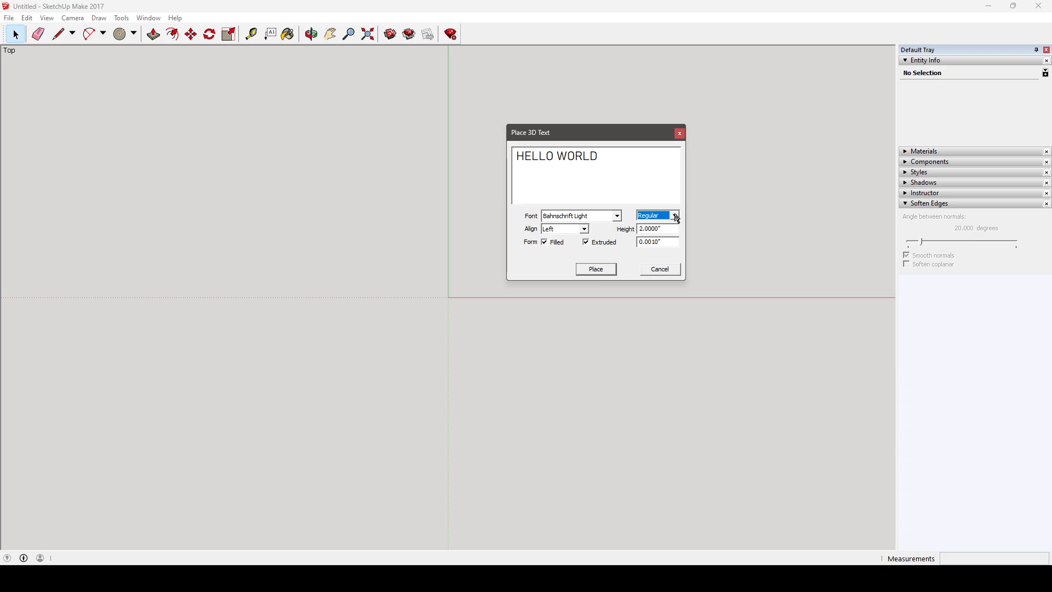
pyautogui.moveTo(667, 228); pyautogui.dragTo(641, 240)
pyautogui.moveTo(671, 241); pyautogui.dragTo(623, 237)
# - Place the Bahnschrift Light text at the origin, and delete it after examining its letter outlines
pyautogui.click(604, 271)
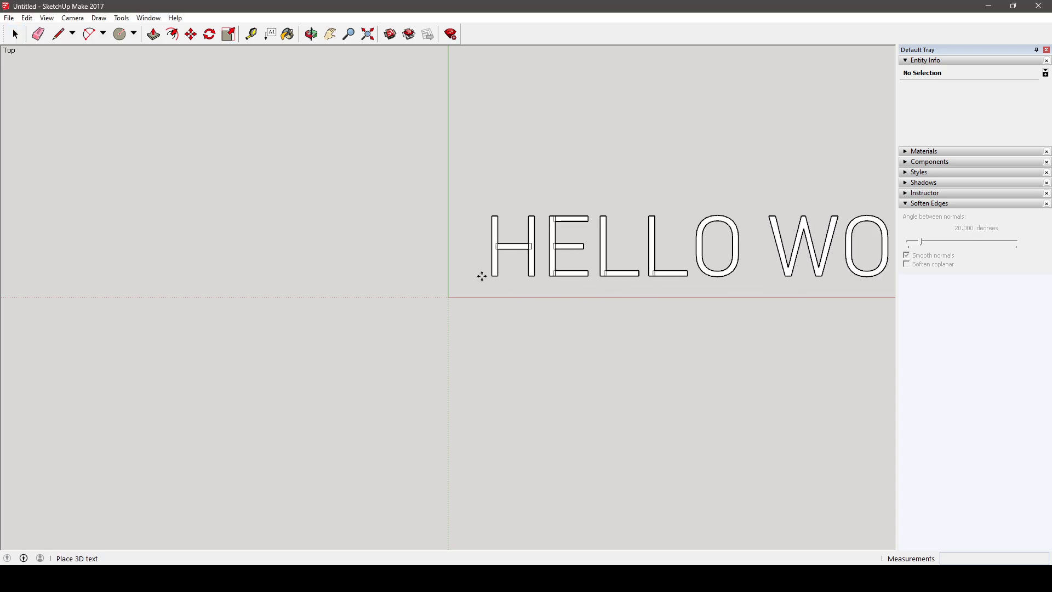
pyautogui.click(448, 297)
pyautogui.scroll(-2, 493, 287)
pyautogui.scroll(3, 468, 289)
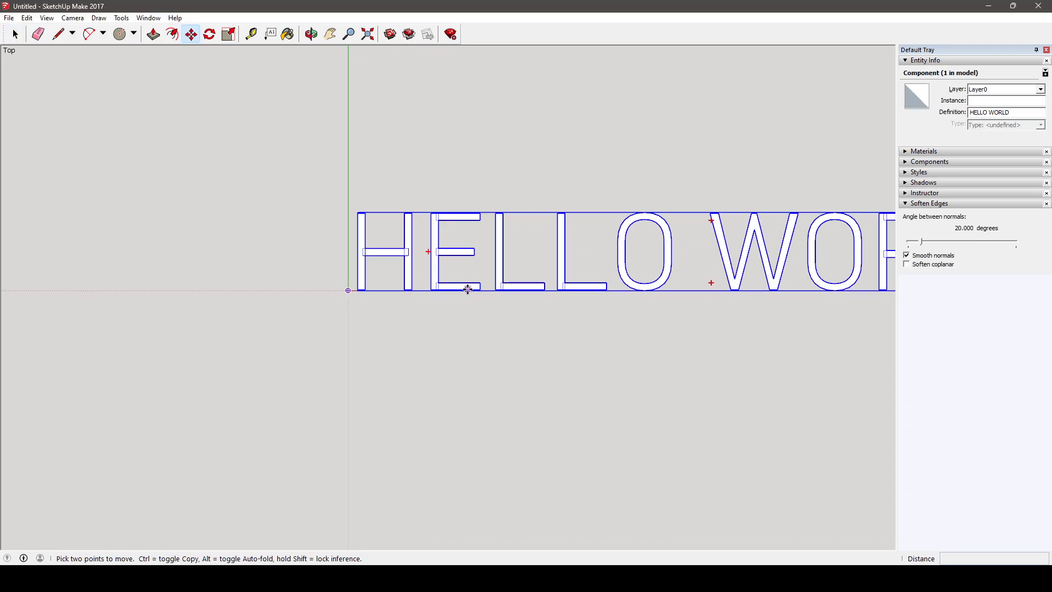
pyautogui.scroll(4, 468, 289)
pyautogui.scroll(-1, 250, 245)
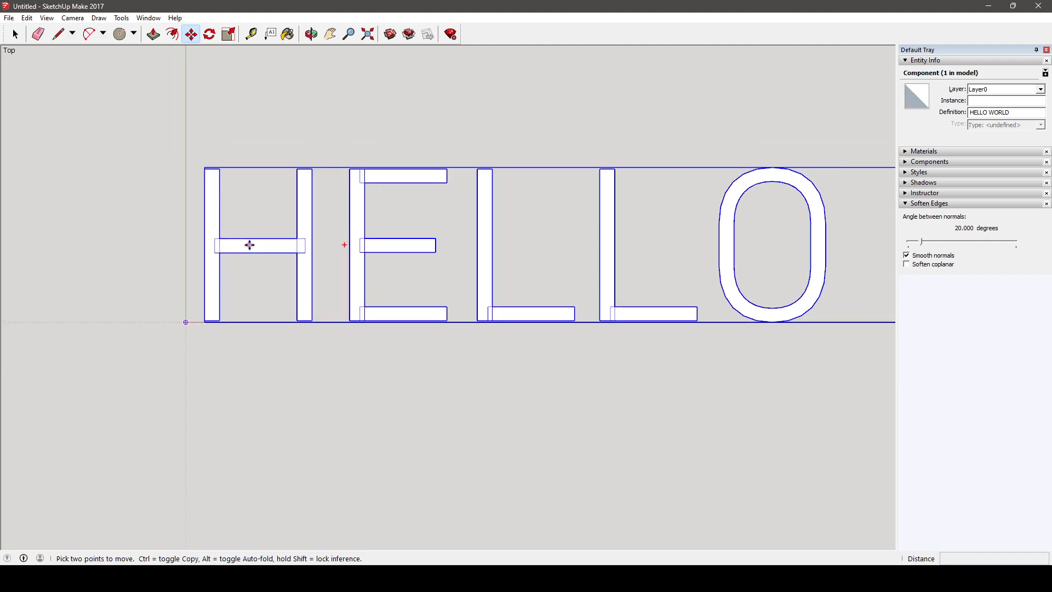
pyautogui.scroll(-5, 250, 245)
pyautogui.press('Delete')
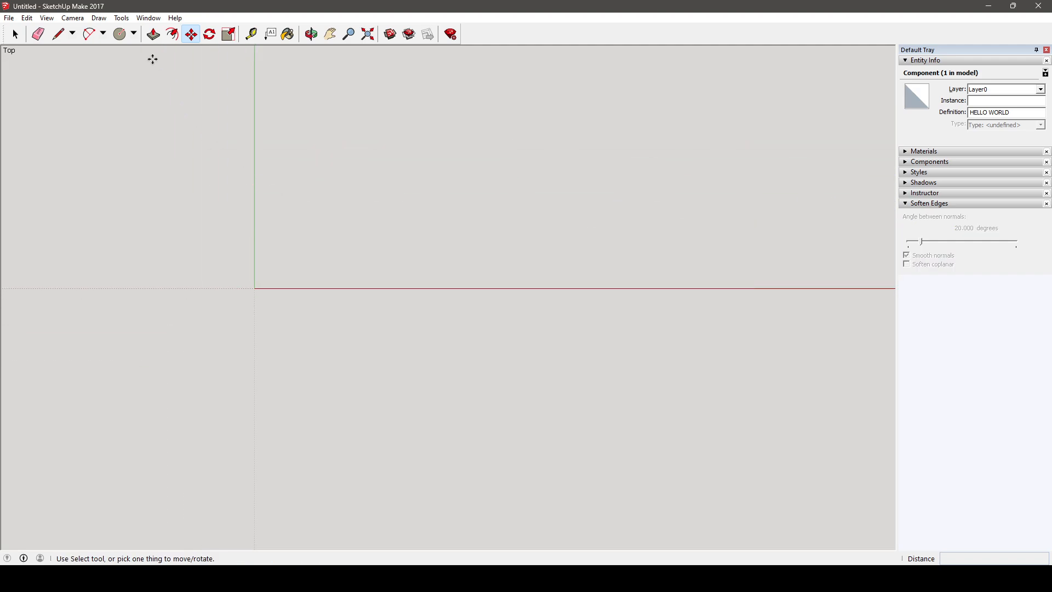
# - Start a new 3D text and set its font to Arial
pyautogui.click(121, 18)
pyautogui.click(244, 248)
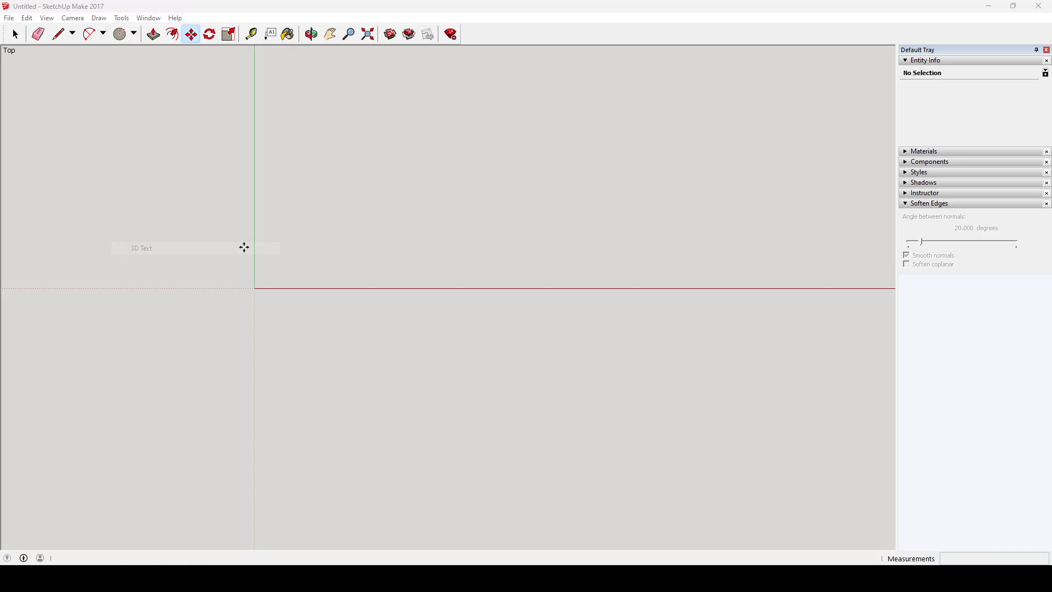
pyautogui.click(618, 215)
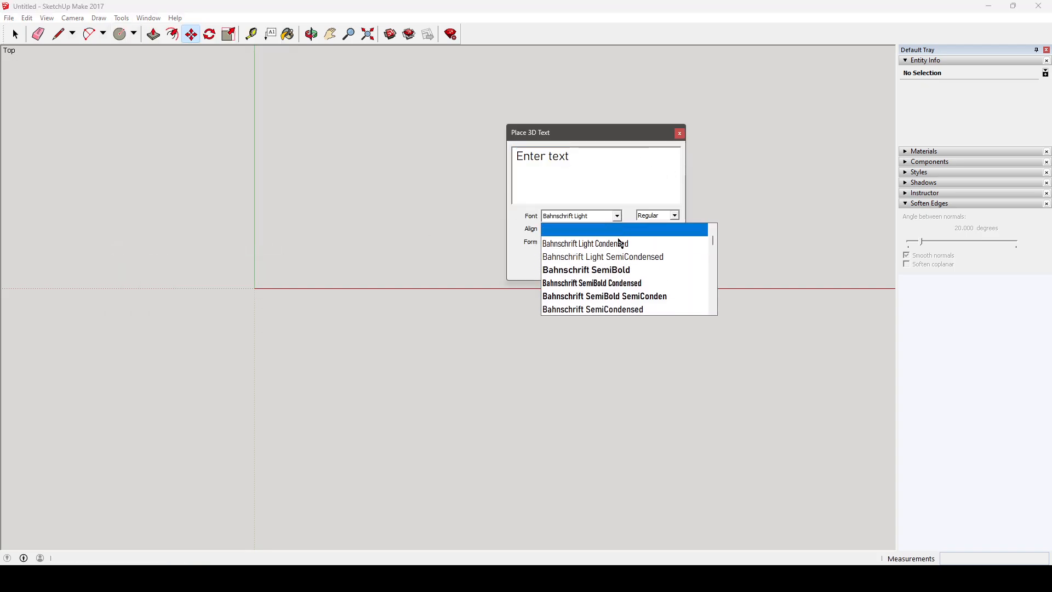
pyautogui.scroll(5, 621, 243)
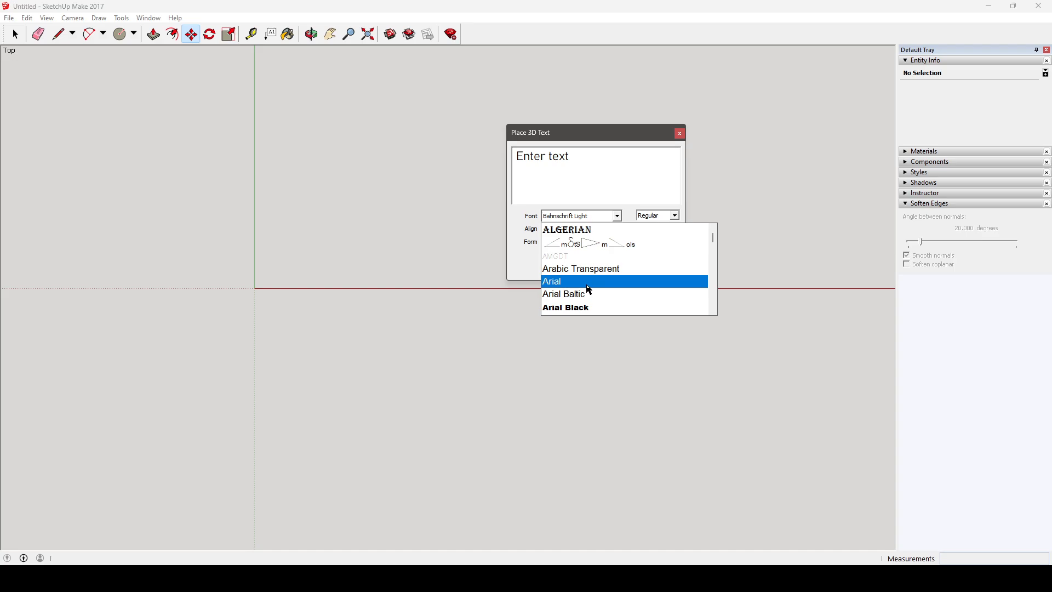
pyautogui.click(586, 285)
# - Replace the placeholder wording with "HELLO WORLD" and place the 3D text at the origin
pyautogui.moveTo(589, 158); pyautogui.dragTo(424, 125)
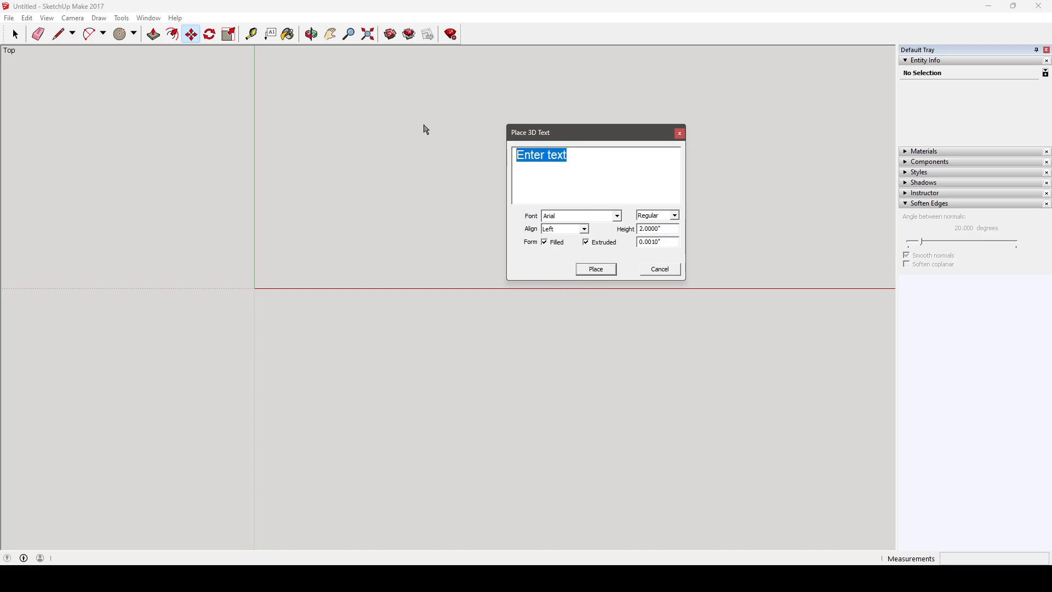
pyautogui.write('HELLO WORLD')
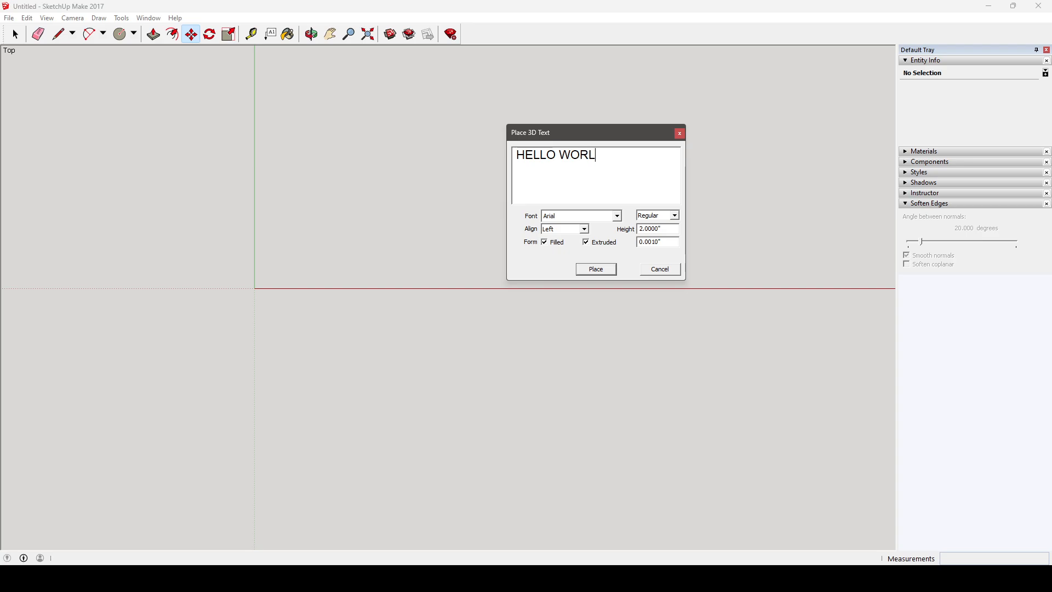
pyautogui.press('Return')
pyautogui.click(596, 269)
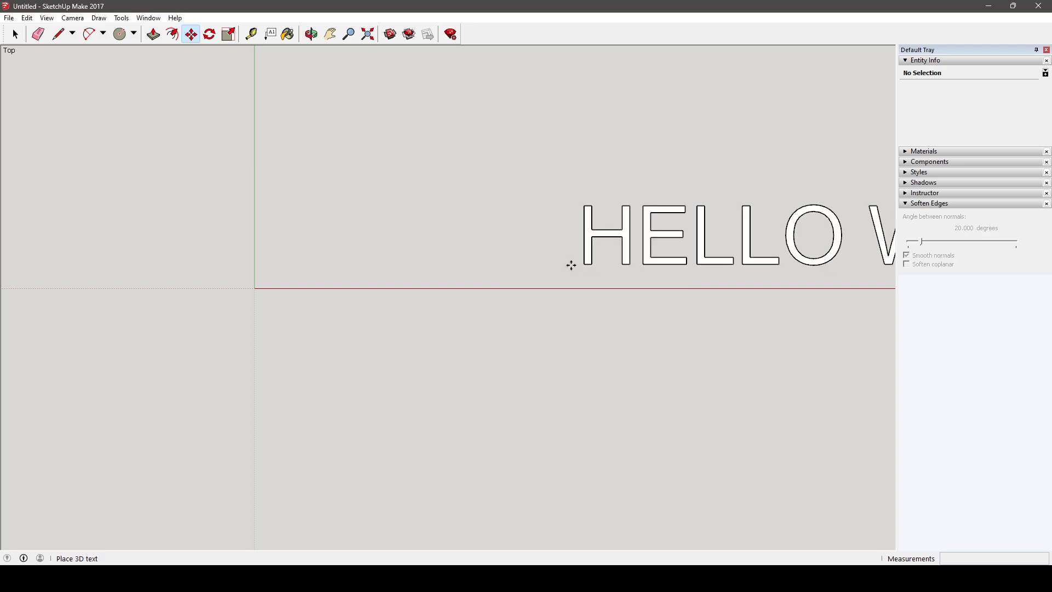
pyautogui.click(254, 286)
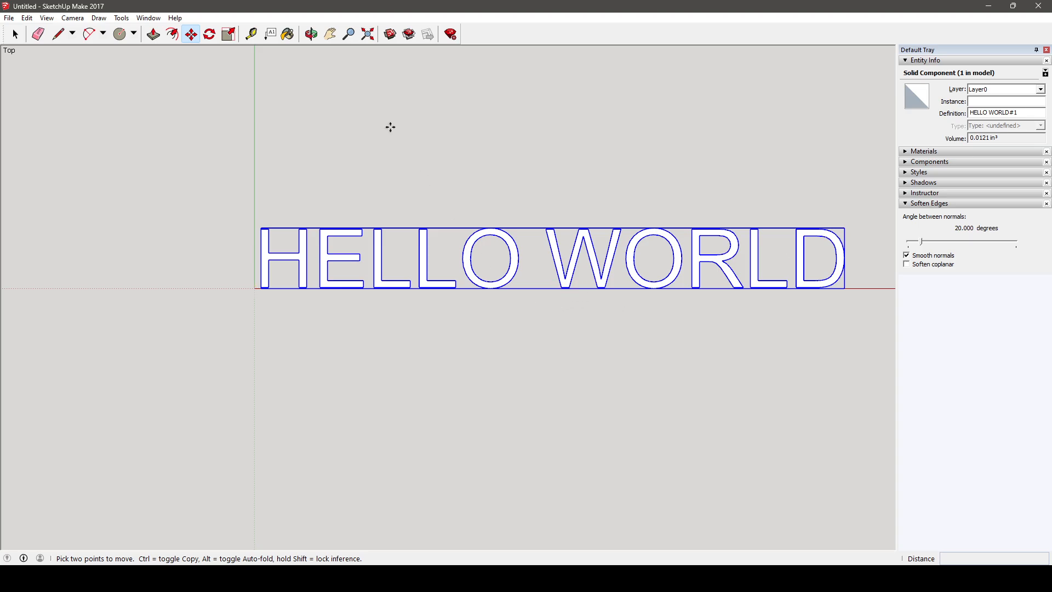
# - Open the Save As dialog for the model containing the HELLO WORLD text
pyautogui.click(9, 18)
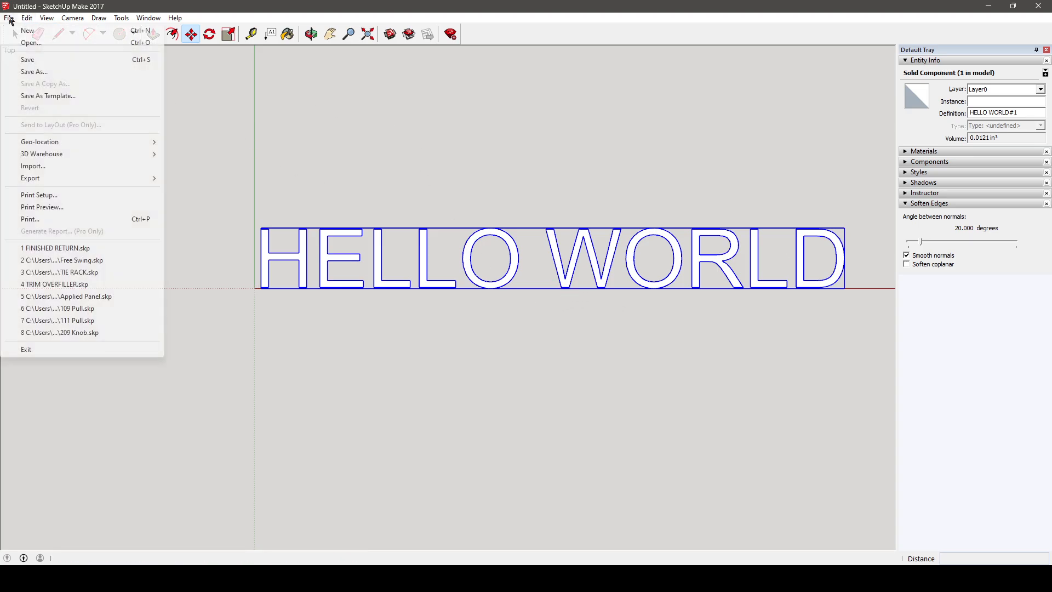
pyautogui.moveTo(27, 18)
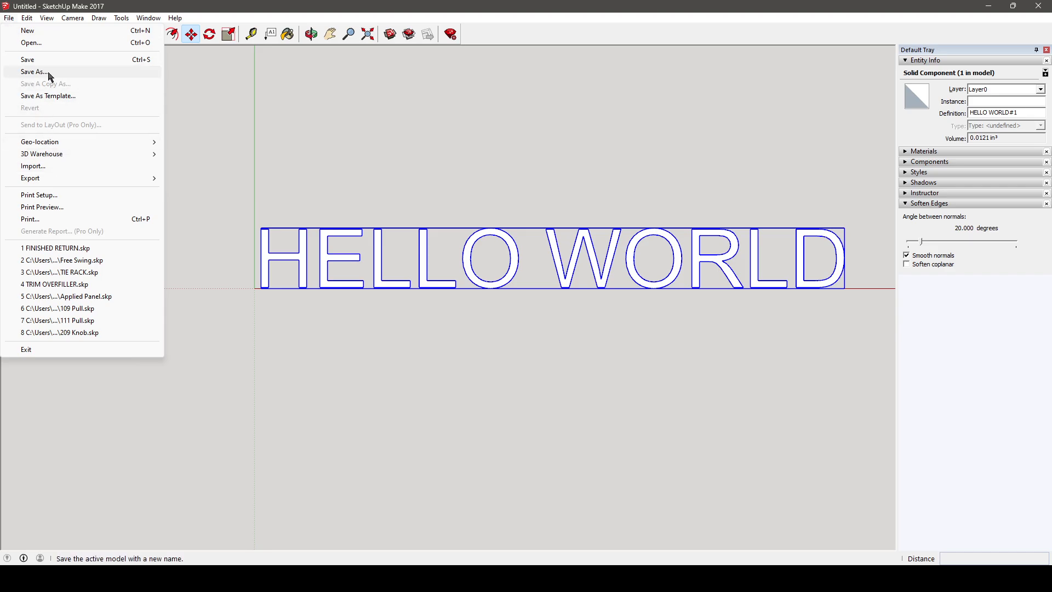
pyautogui.click(43, 72)
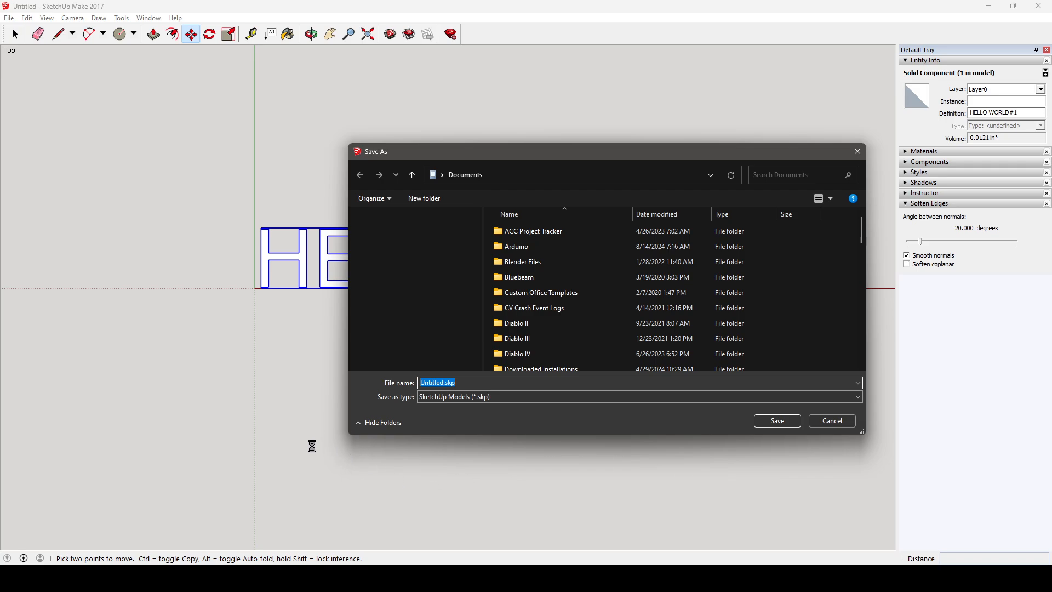
# - Switch to Solid Ultimate and close the open untitled job
pyautogui.moveTo(283, 578)
pyautogui.click(284, 524)
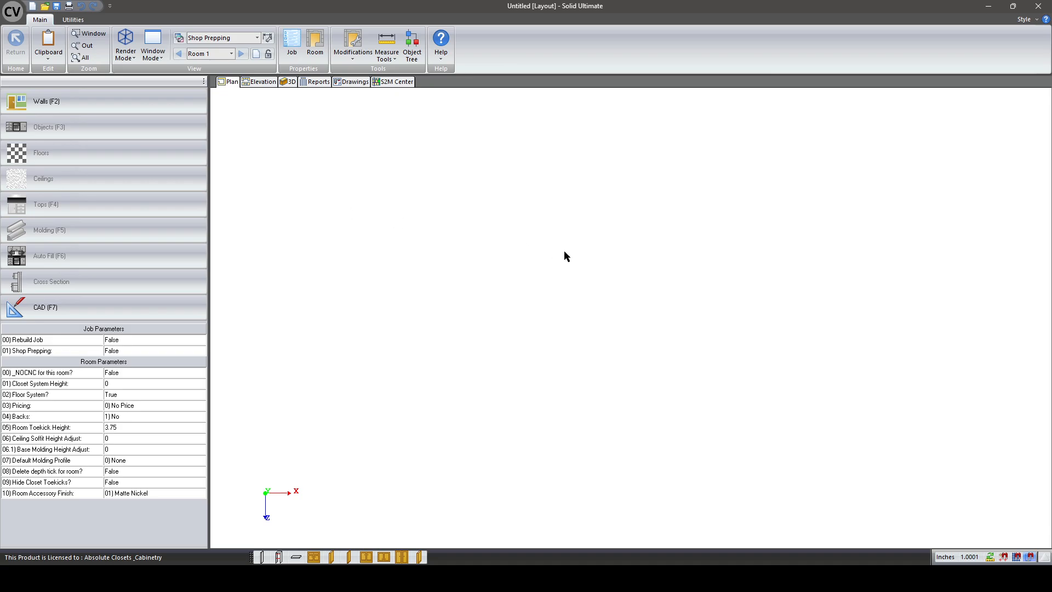
pyautogui.click(12, 11)
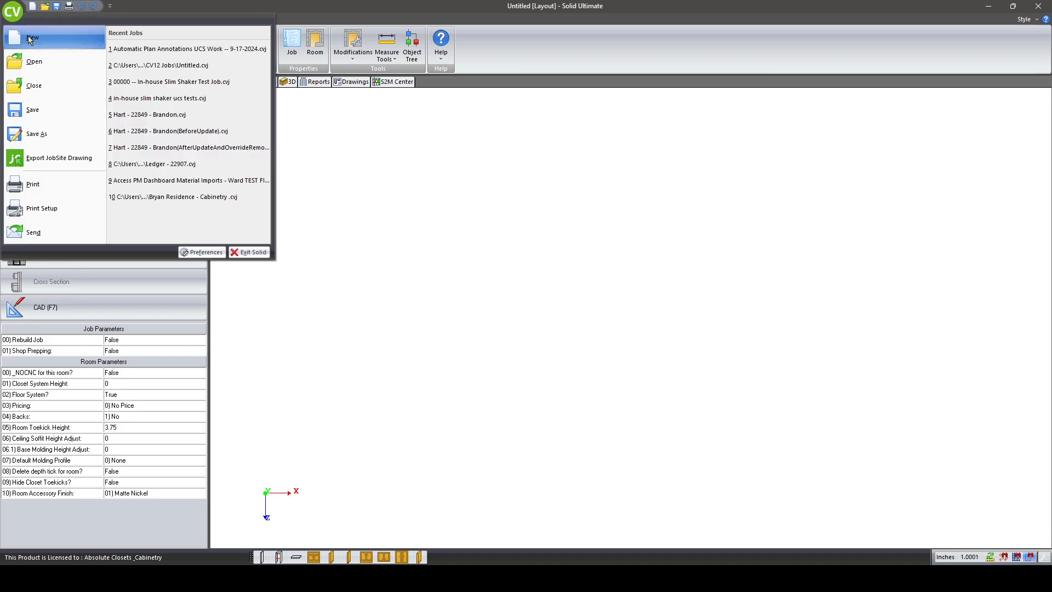
pyautogui.click(63, 86)
pyautogui.click(518, 310)
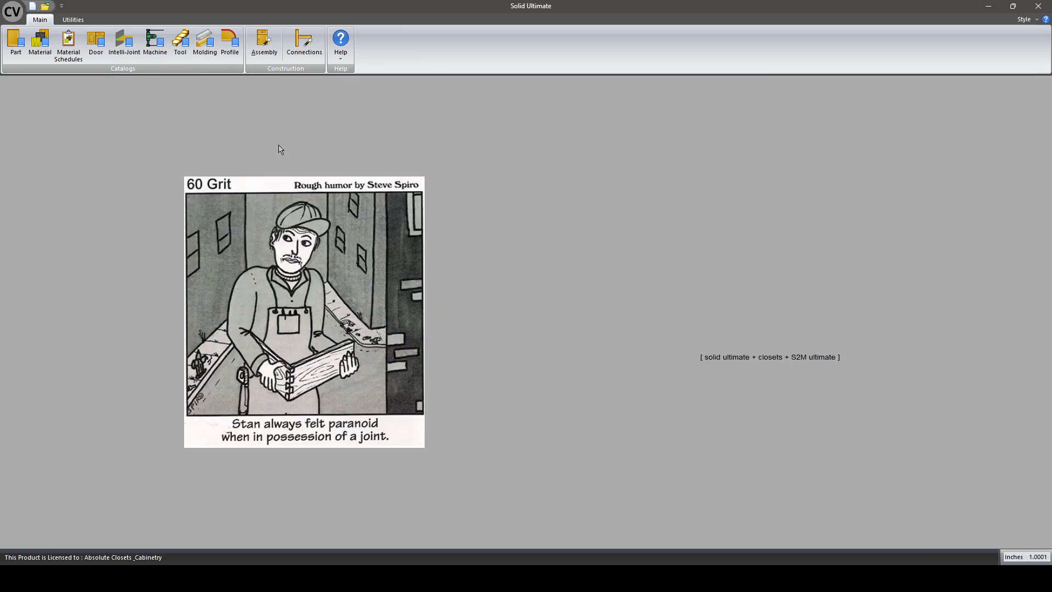
# - Open the material catalog and display the existing 3D text materials in the UCS Added 3d Objects category
pyautogui.click(40, 43)
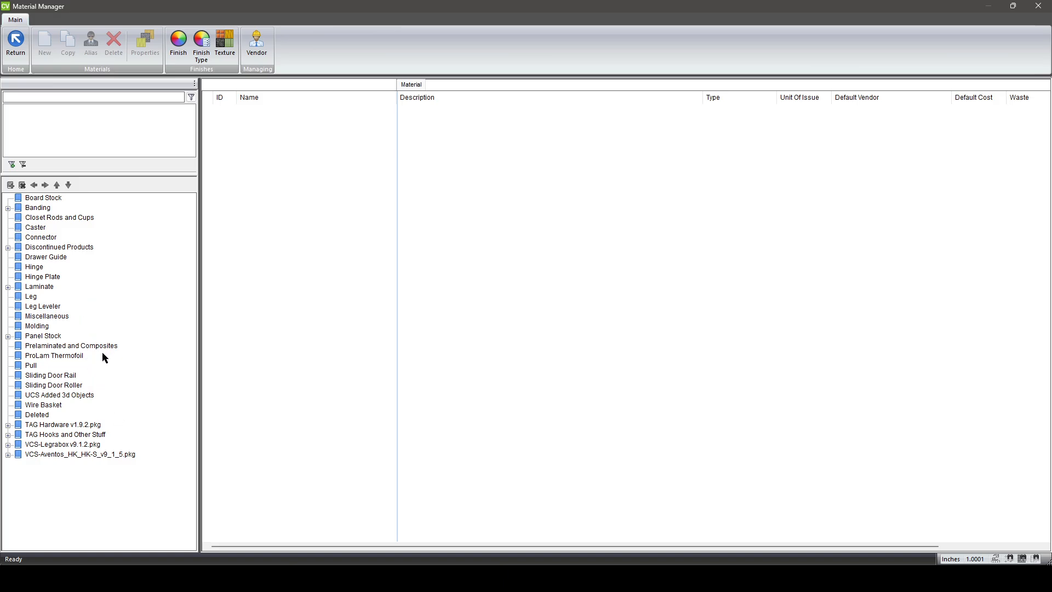
pyautogui.click(48, 396)
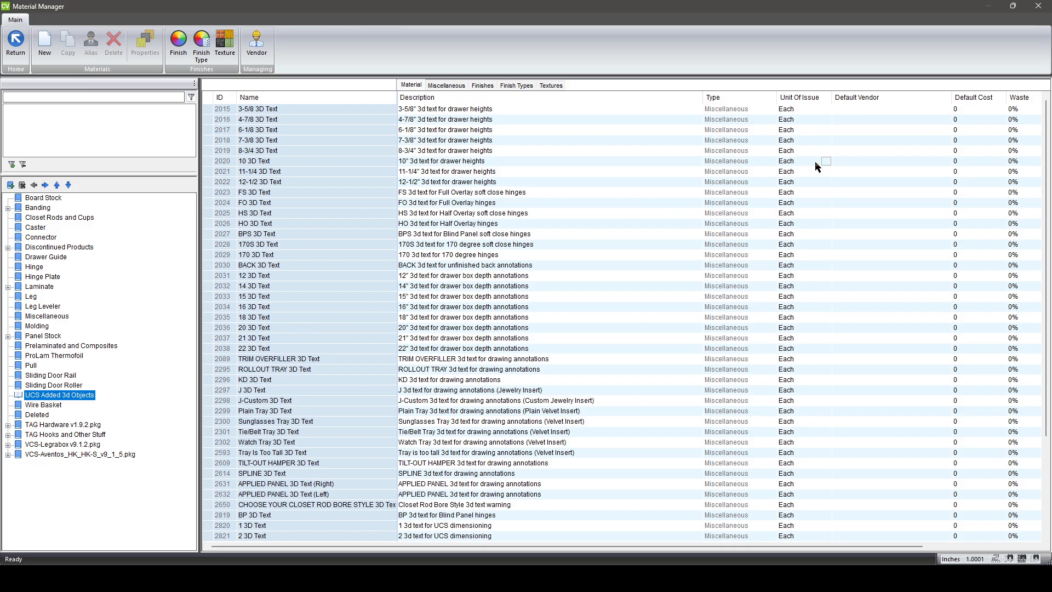
pyautogui.scroll(-4, 1048, 323)
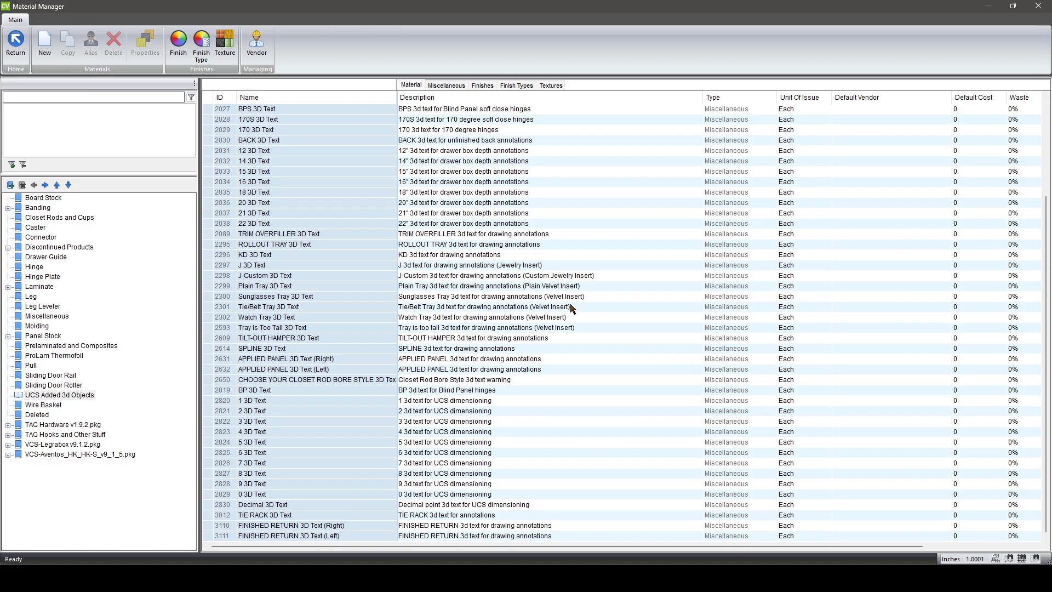
# - Start a new material of type Miscellaneous and name it "HELLO WORLD 3D Text"
pyautogui.click(45, 46)
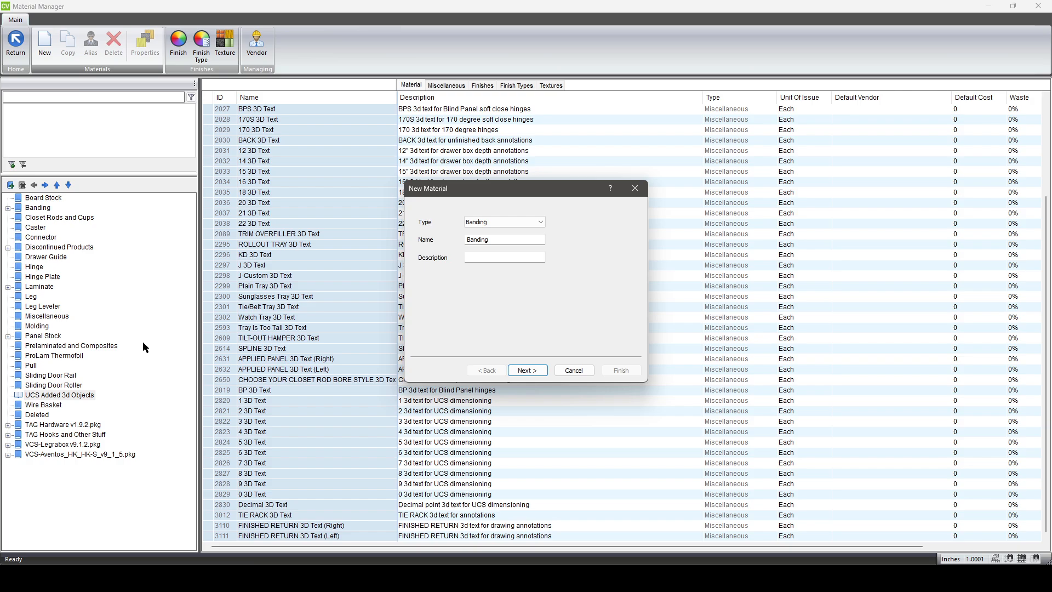
pyautogui.click(520, 222)
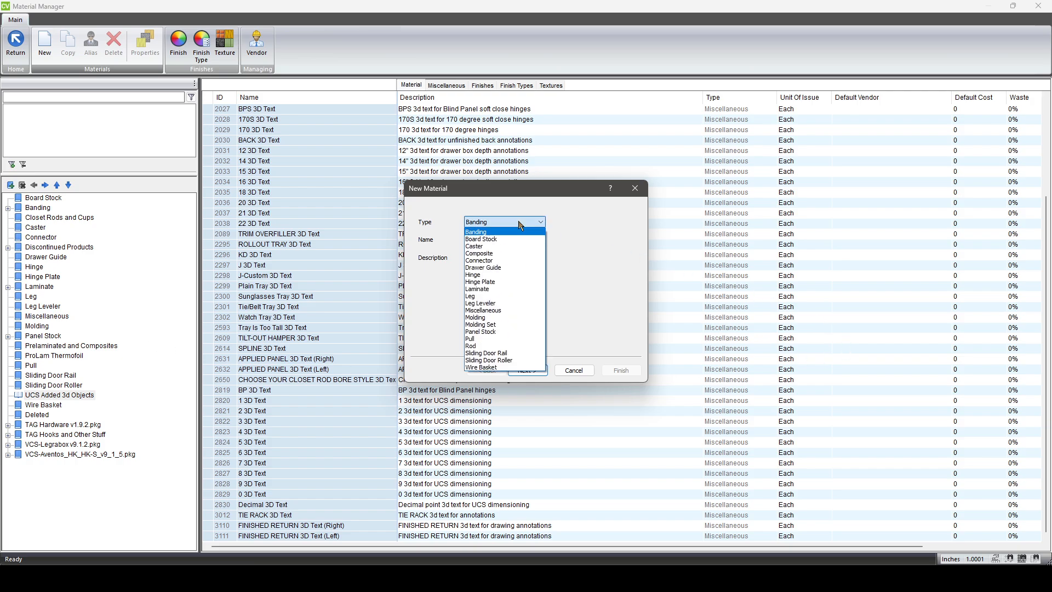
pyautogui.click(521, 310)
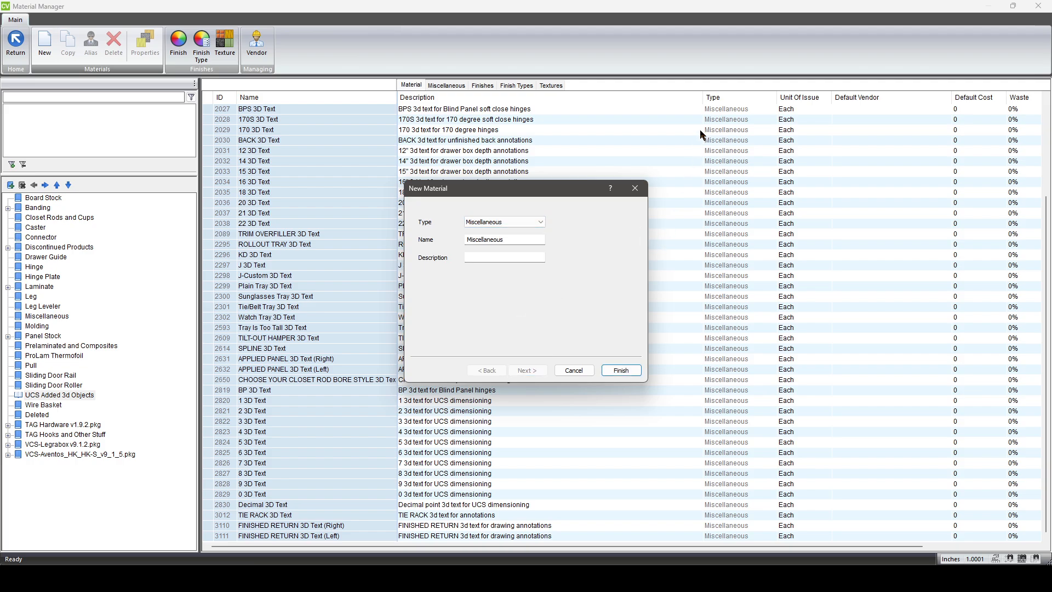
pyautogui.doubleClick(514, 240)
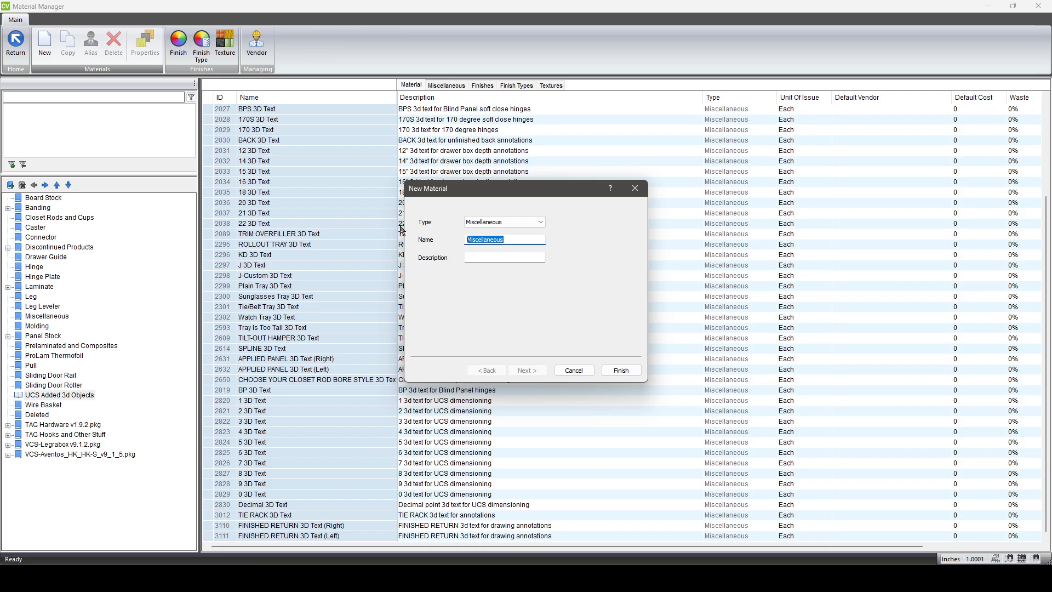
pyautogui.write('hELLO WORLD 3D')
pyautogui.press('capslock')
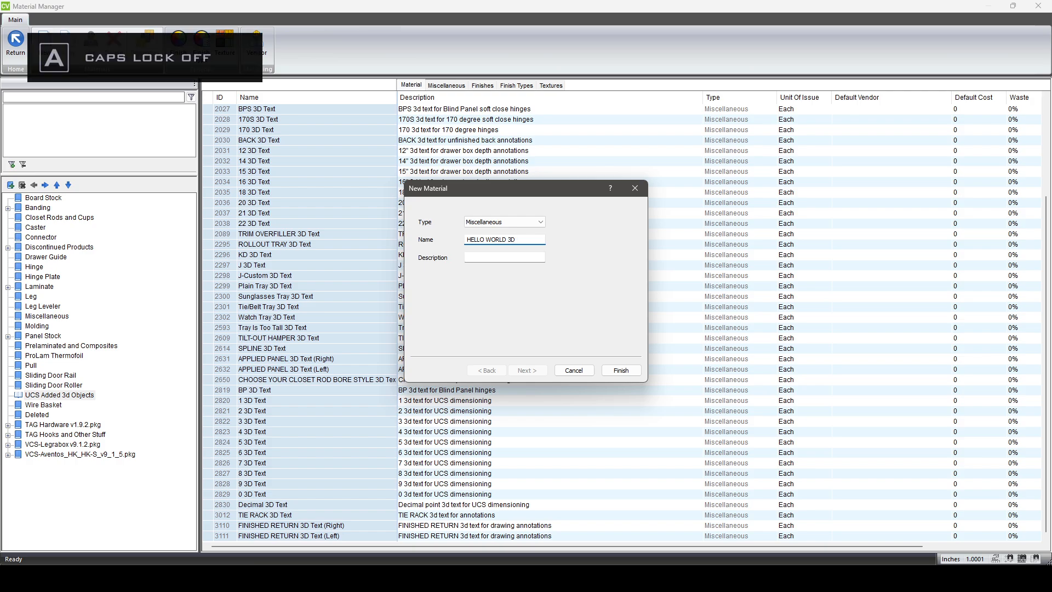
pyautogui.write('Text')
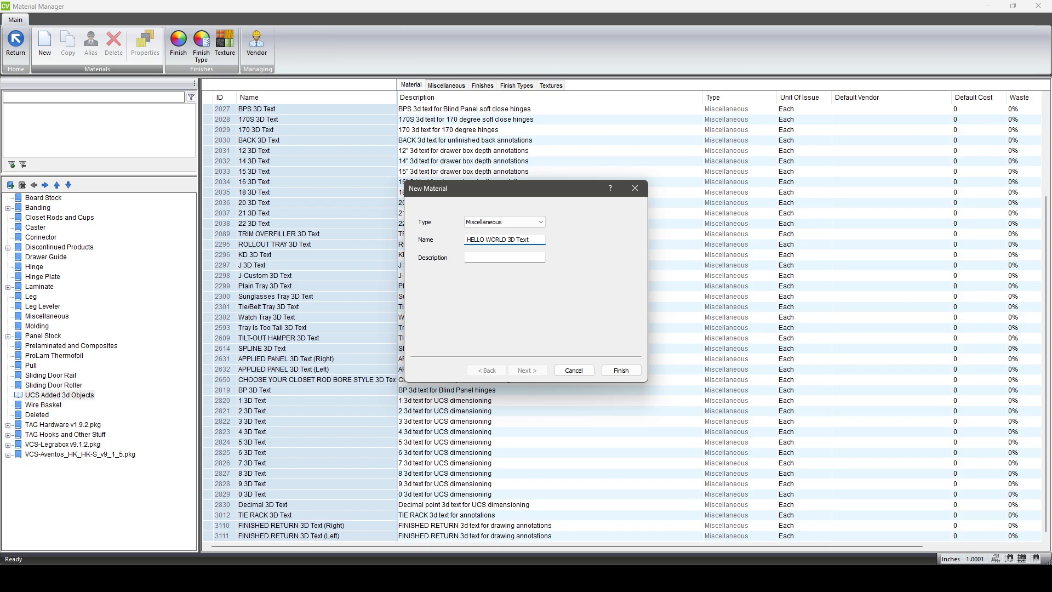
# - Enter the description "HELLO WORLD 3d text for UCS" and finish creating the material
pyautogui.click(513, 256)
pyautogui.write('HE')
pyautogui.write('LLO WORLD 3d text for UCS d')
pyautogui.press('BackSpace')
pyautogui.press('BackSpace')
pyautogui.click(622, 372)
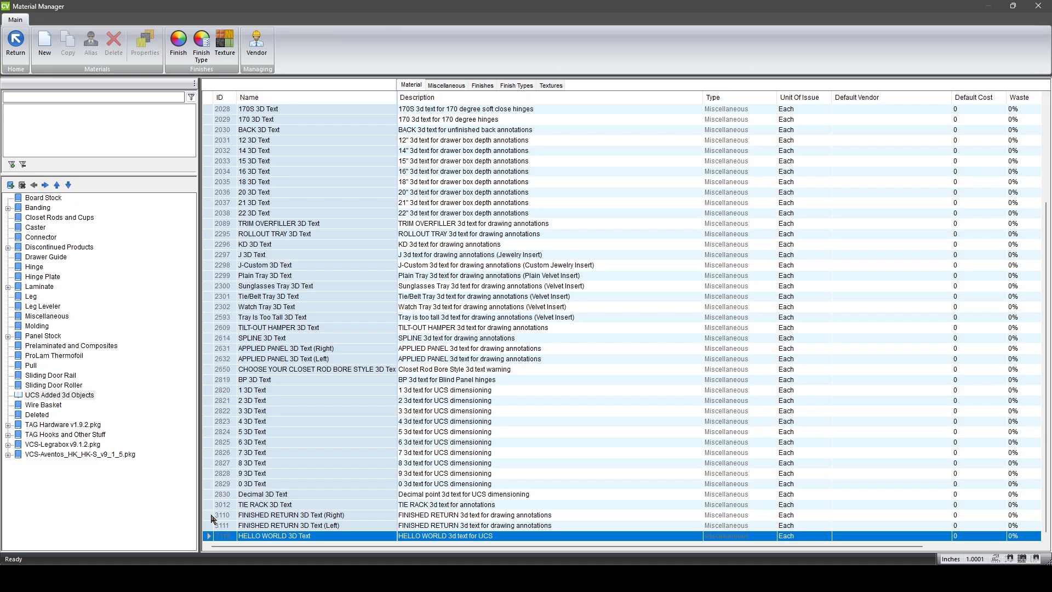
# - Switch to SketchUp and set the save location to CV Data and Models > 2) Sketchup Models > 3D Text
pyautogui.moveTo(138, 578)
pyautogui.click(310, 579)
pyautogui.scroll(-4, 438, 290)
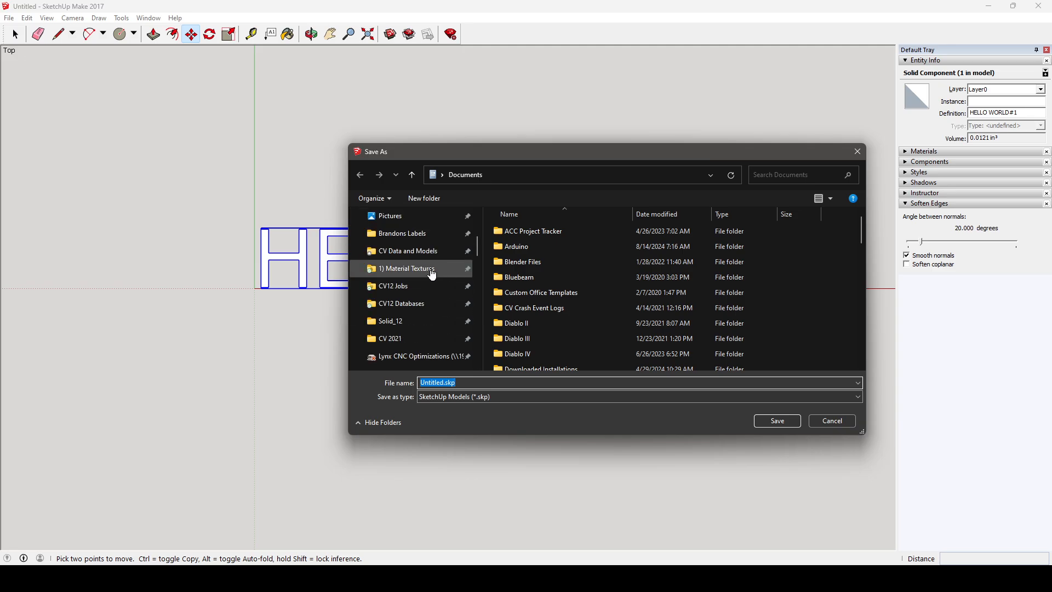
pyautogui.click(425, 251)
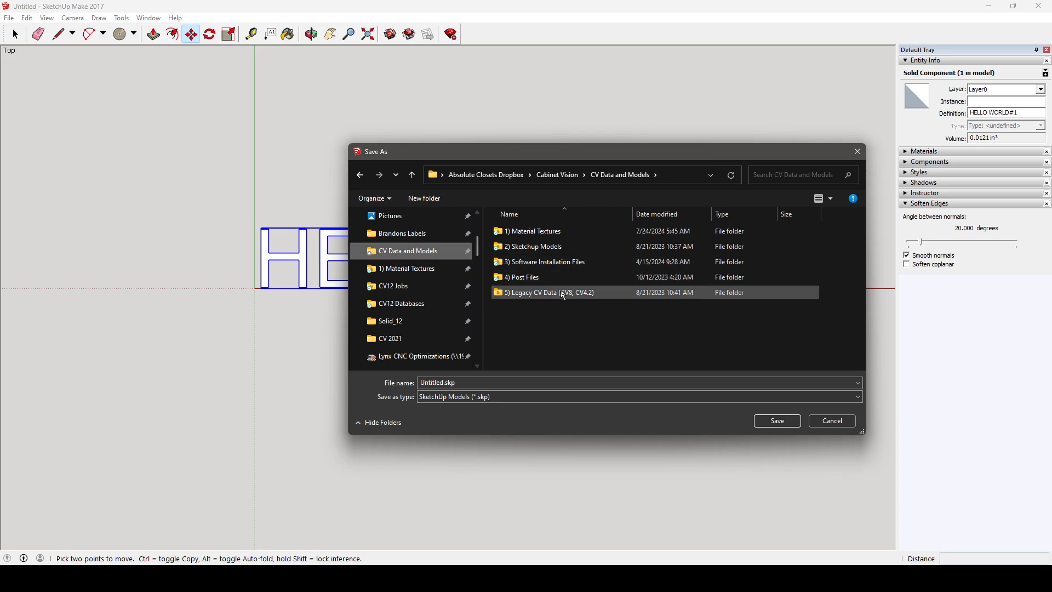
pyautogui.doubleClick(548, 249)
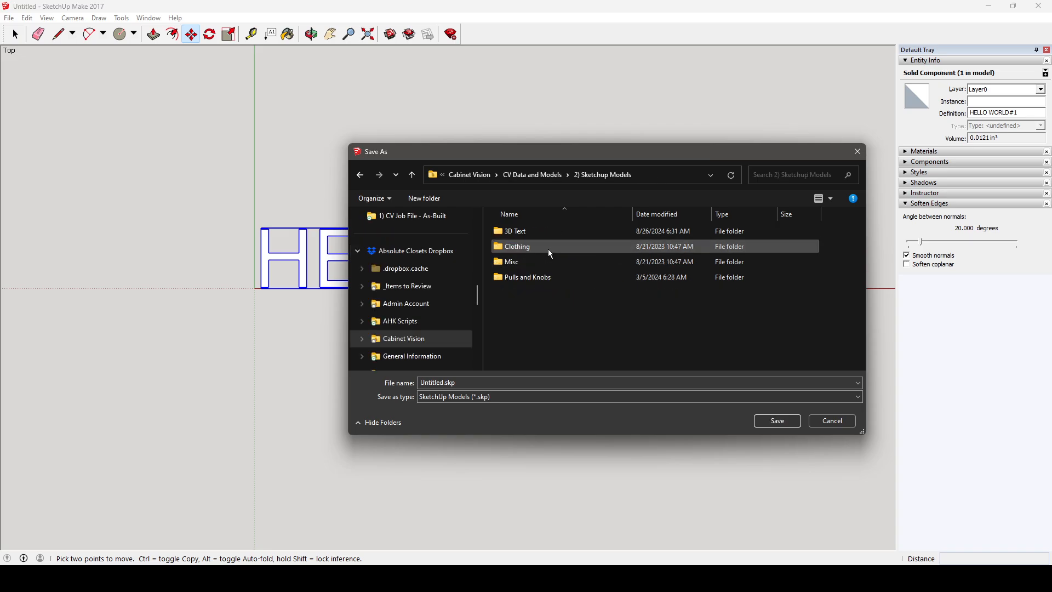
pyautogui.doubleClick(525, 232)
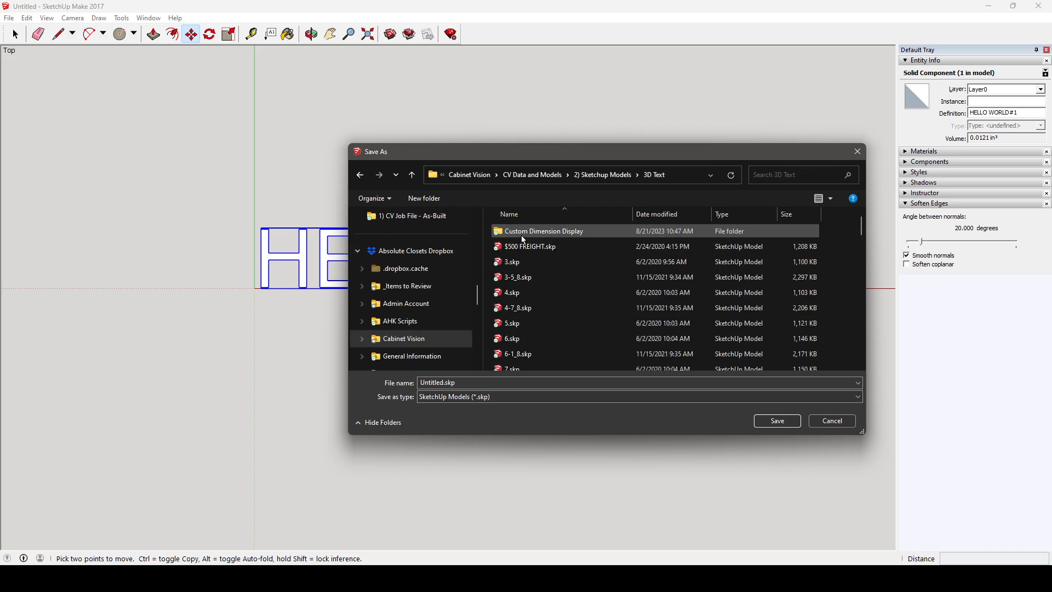
# - Save the model as HELLO WORLDskp.skp in SketchUp Version 2013 format and close SketchUp
pyautogui.doubleClick(444, 383)
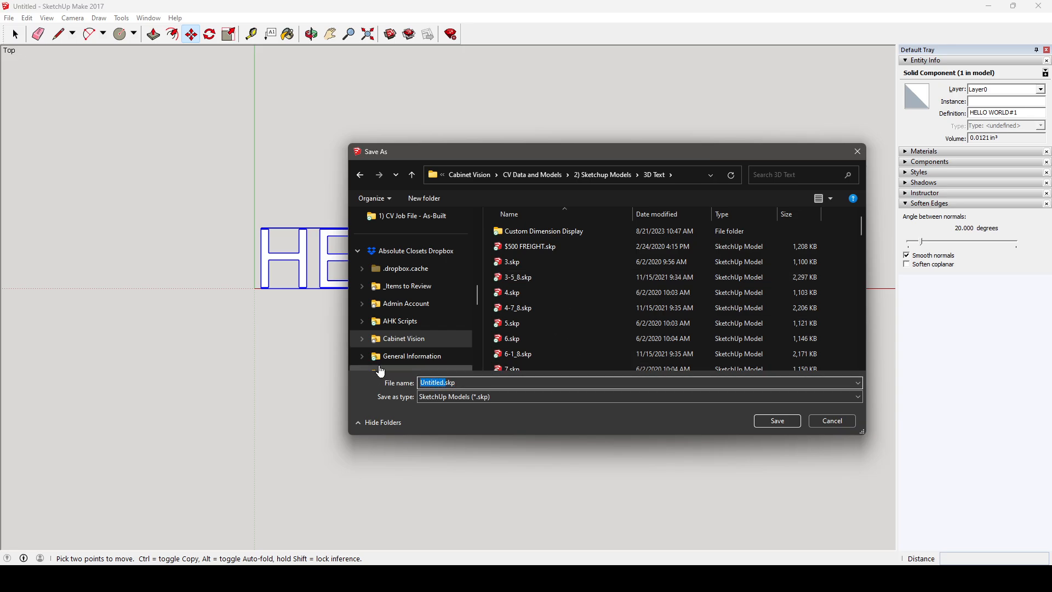
pyautogui.write('HELLO WORLD')
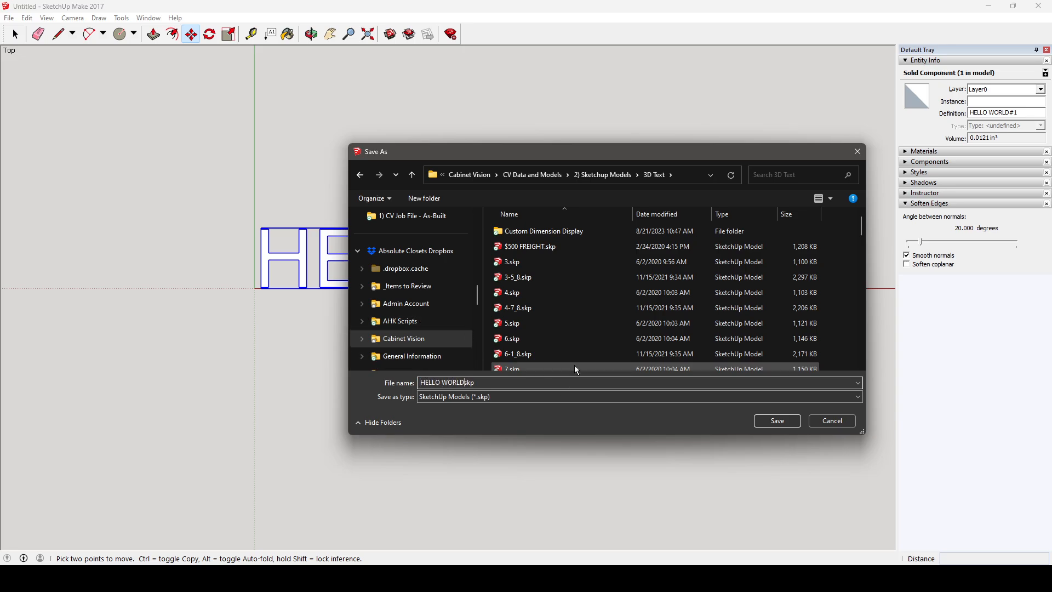
pyautogui.click(620, 394)
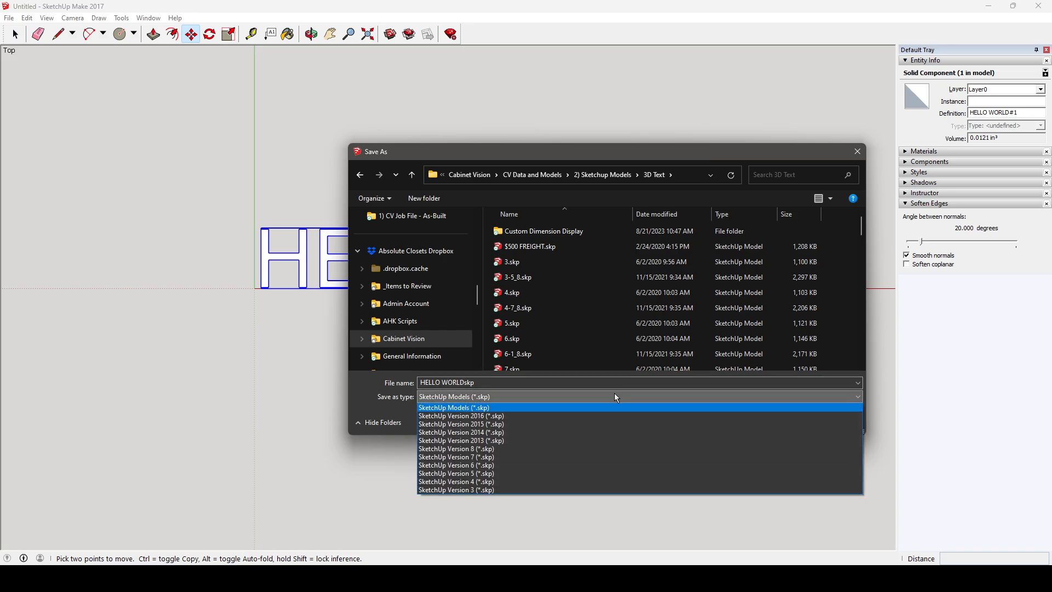
pyautogui.click(509, 441)
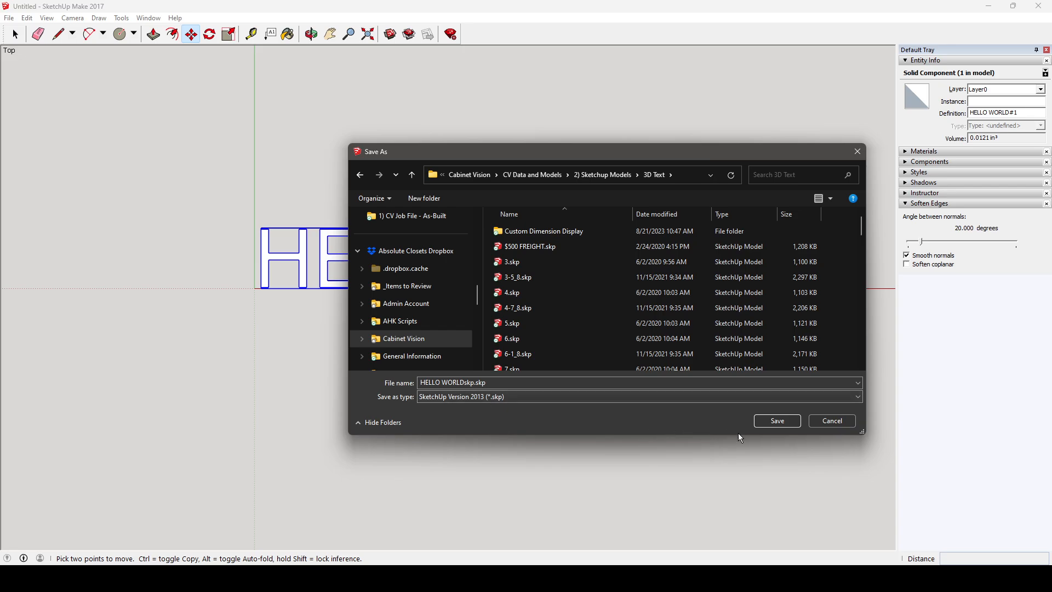
pyautogui.click(779, 422)
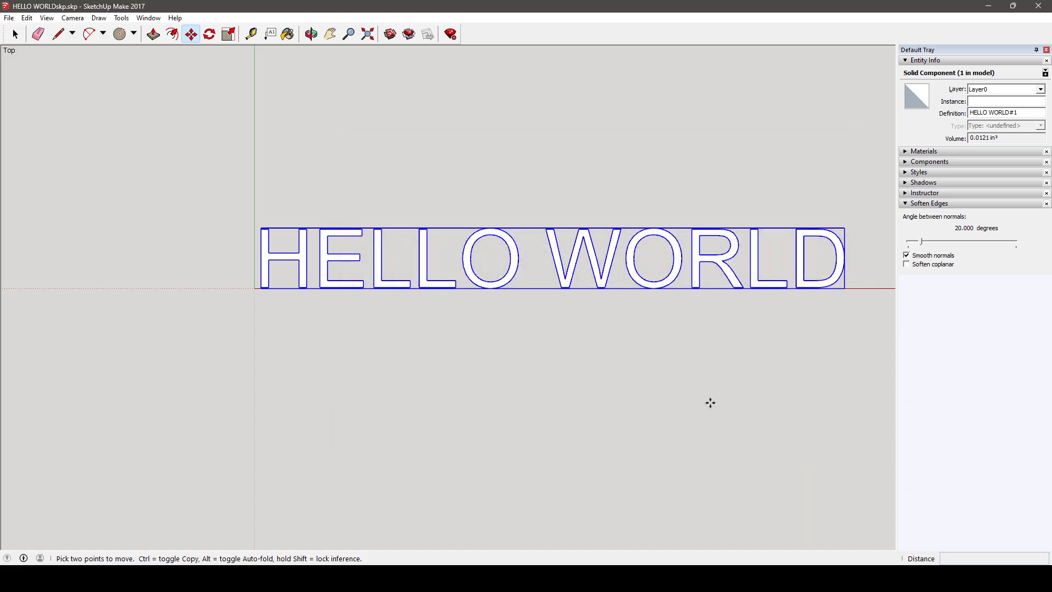
pyautogui.click(1036, 11)
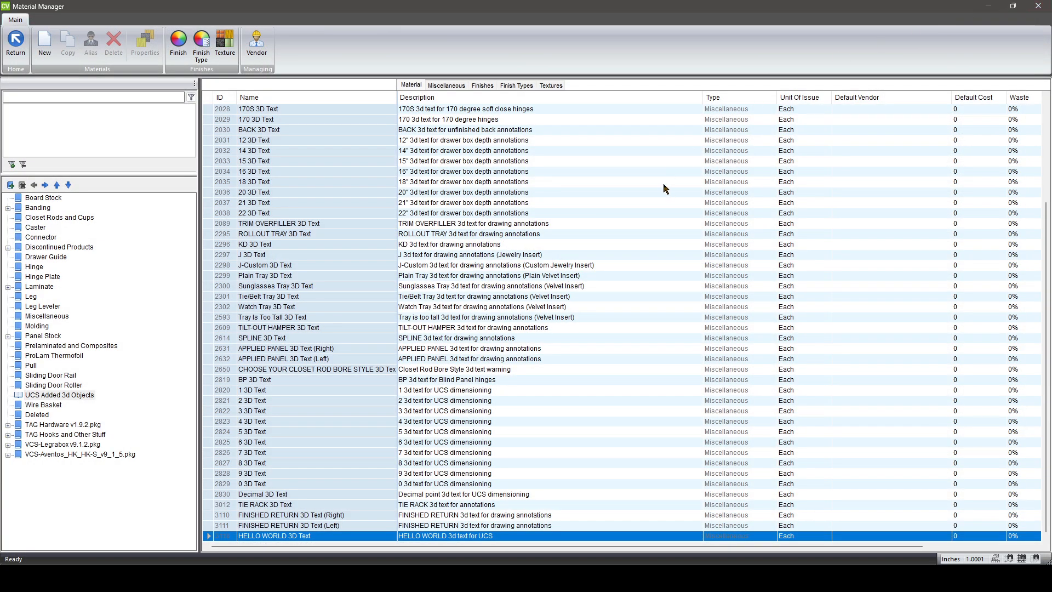
# - Set Model to True in the Miscellaneous properties of the HELLO WORLD 3D Text material and return to the material list
pyautogui.click(233, 526)
pyautogui.click(234, 537)
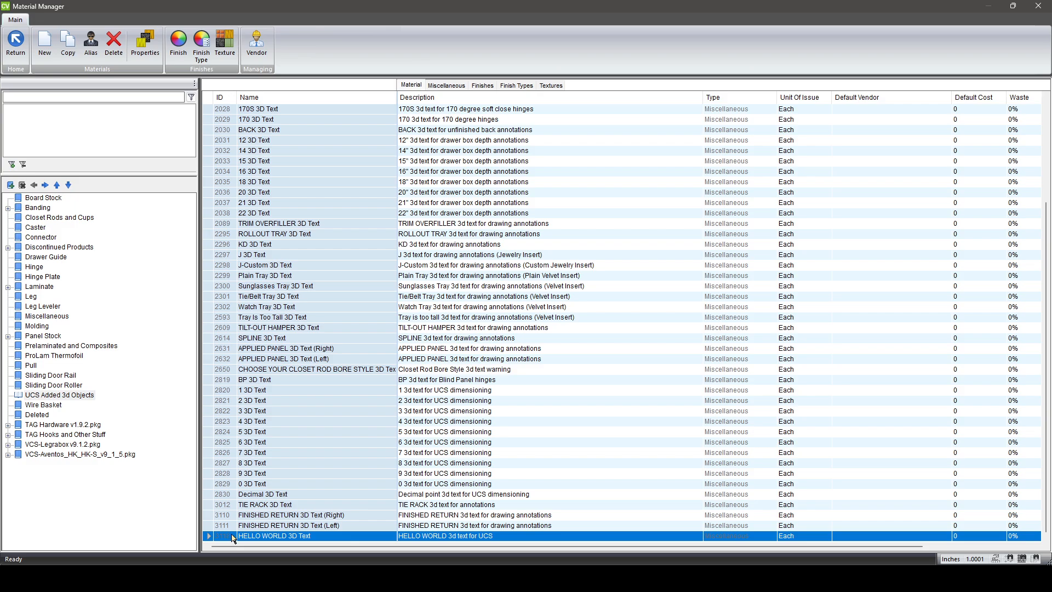
pyautogui.rightClick(233, 538)
pyautogui.click(241, 526)
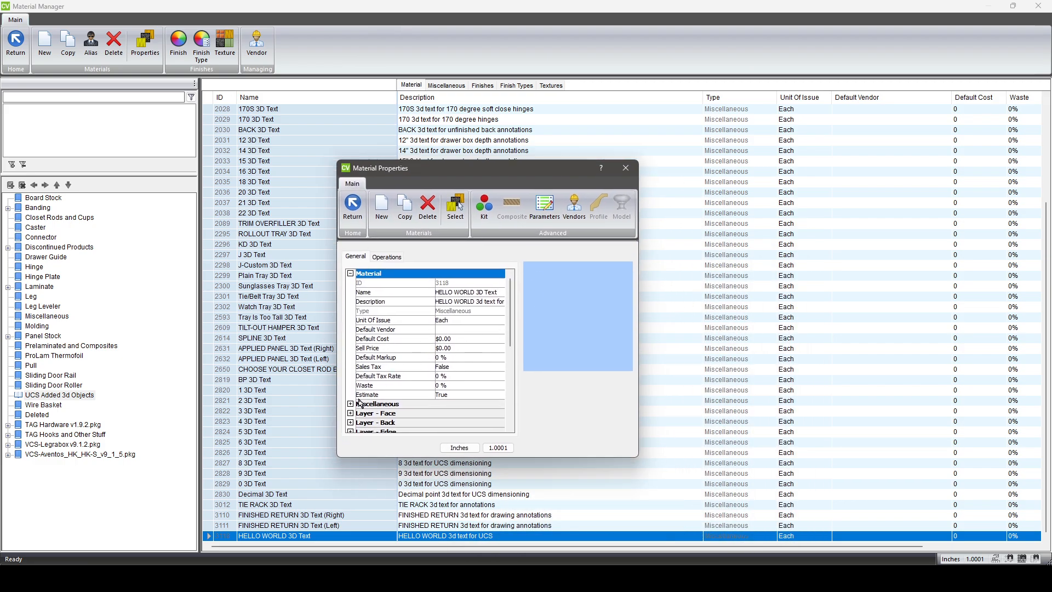
pyautogui.click(350, 406)
pyautogui.scroll(-2, 378, 328)
pyautogui.click(445, 376)
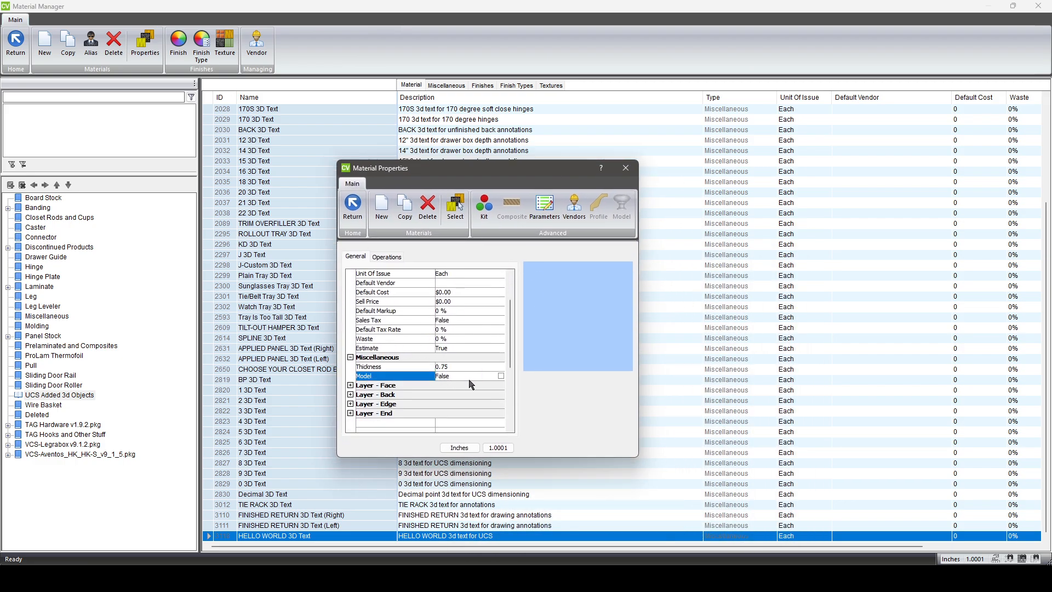
pyautogui.click(502, 377)
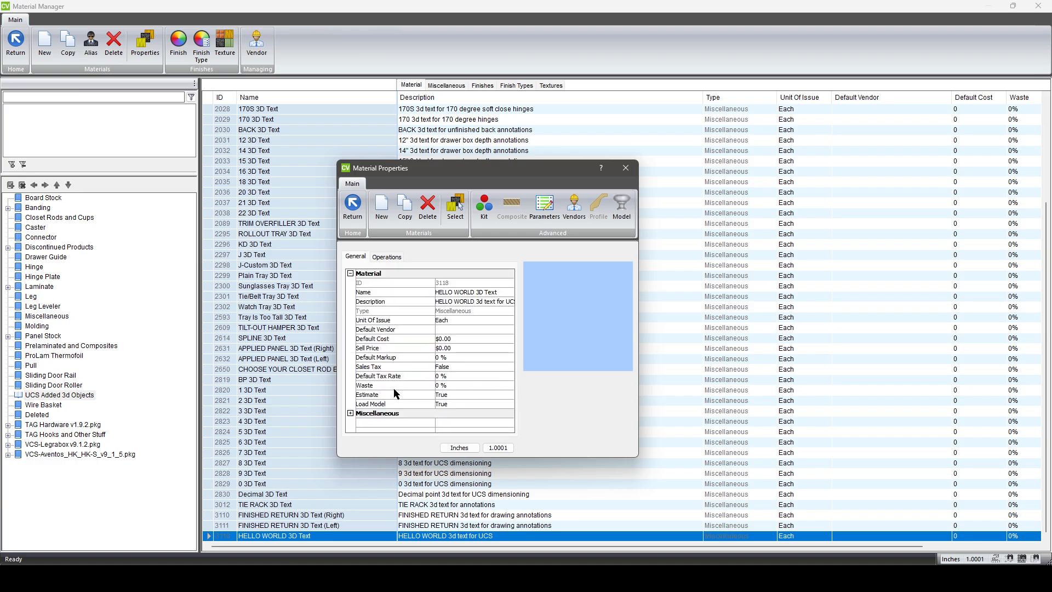
pyautogui.click(350, 412)
pyautogui.scroll(-3, 395, 395)
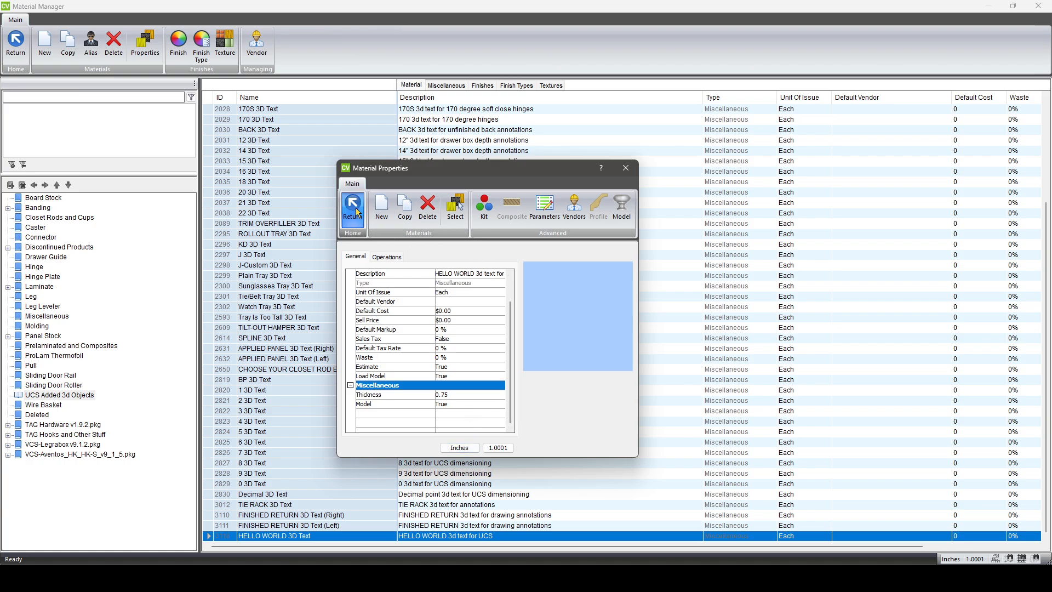
pyautogui.click(356, 212)
# - Reopen the HELLO WORLD 3D Text material's properties, open its model for editing and show it in Front view
pyautogui.doubleClick(230, 536)
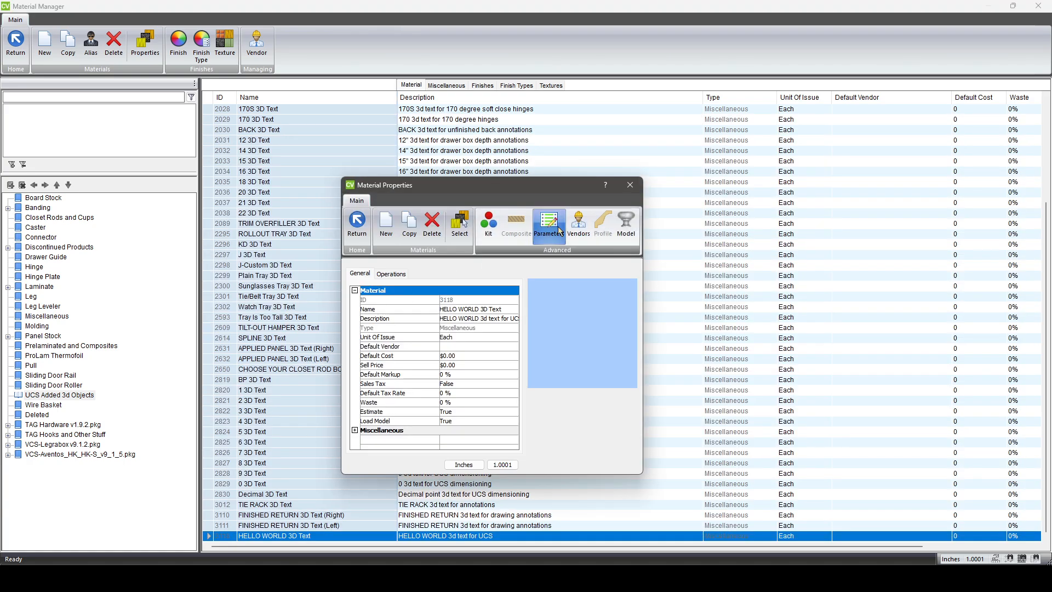
pyautogui.click(355, 431)
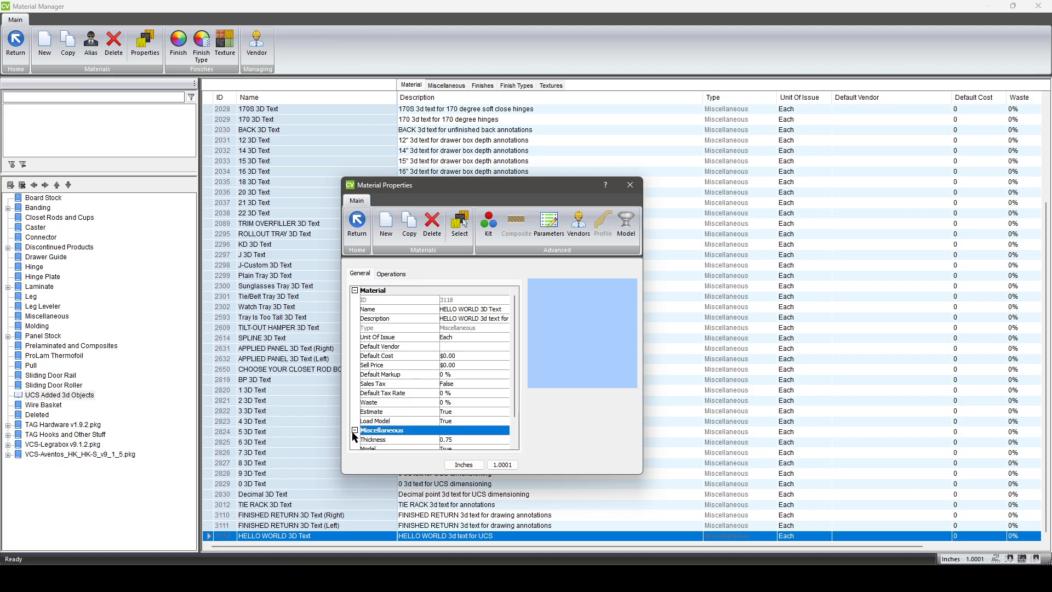
pyautogui.scroll(-1, 378, 416)
pyautogui.scroll(2, 404, 438)
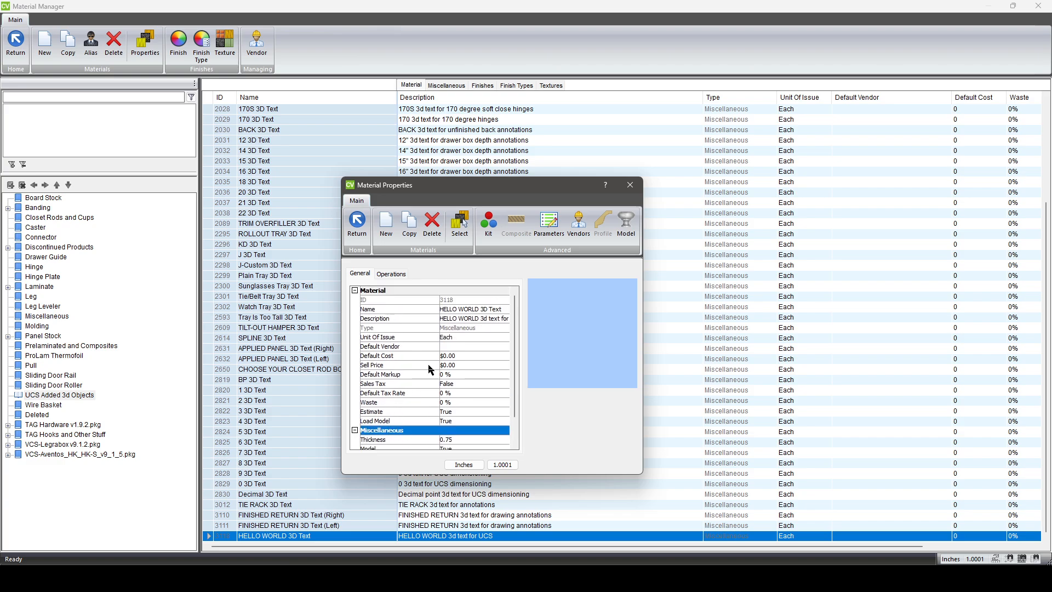
pyautogui.click(627, 226)
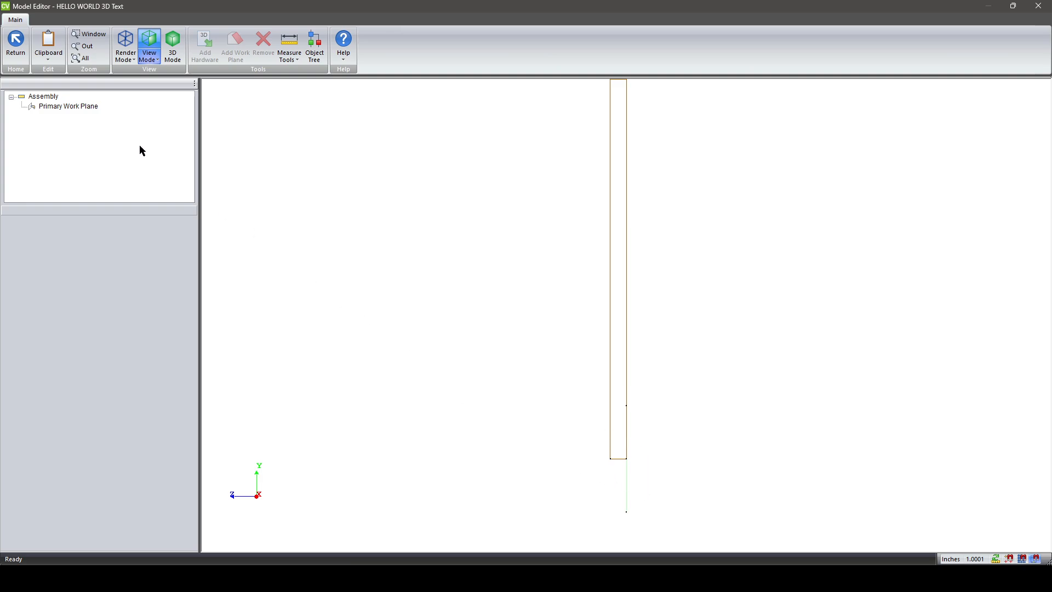
pyautogui.click(154, 44)
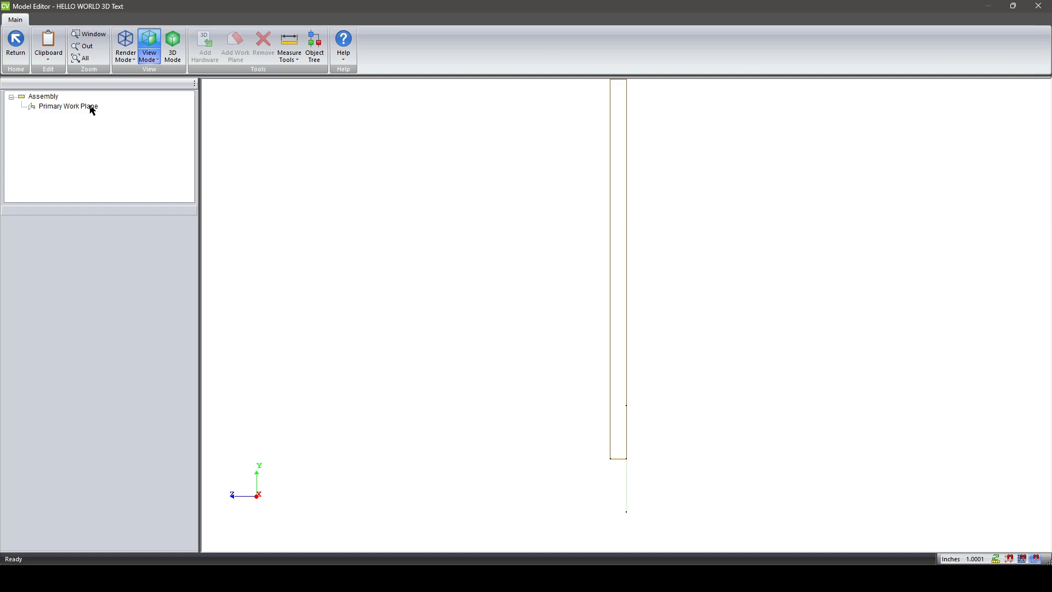
pyautogui.click(149, 55)
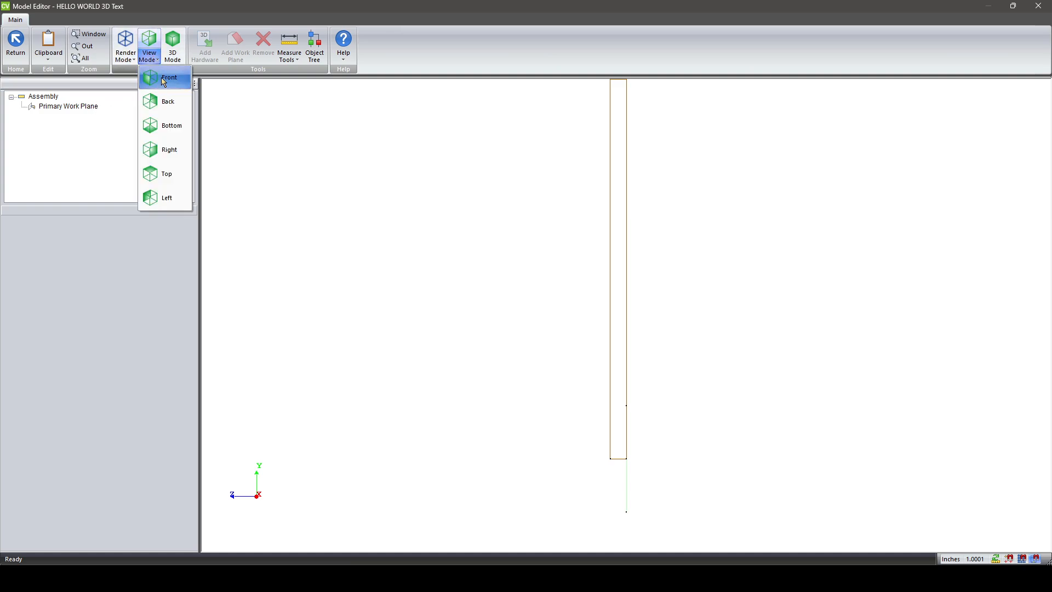
pyautogui.click(163, 80)
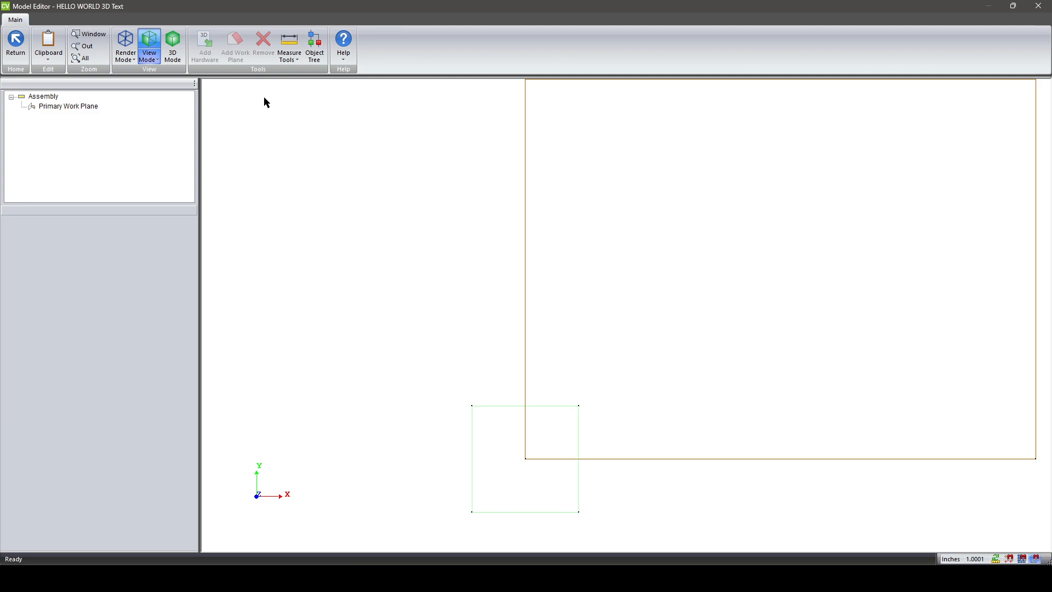
# - Examine the dimensions of the Assembly and the position and rotation values of the Primary Work Plane
pyautogui.click(50, 108)
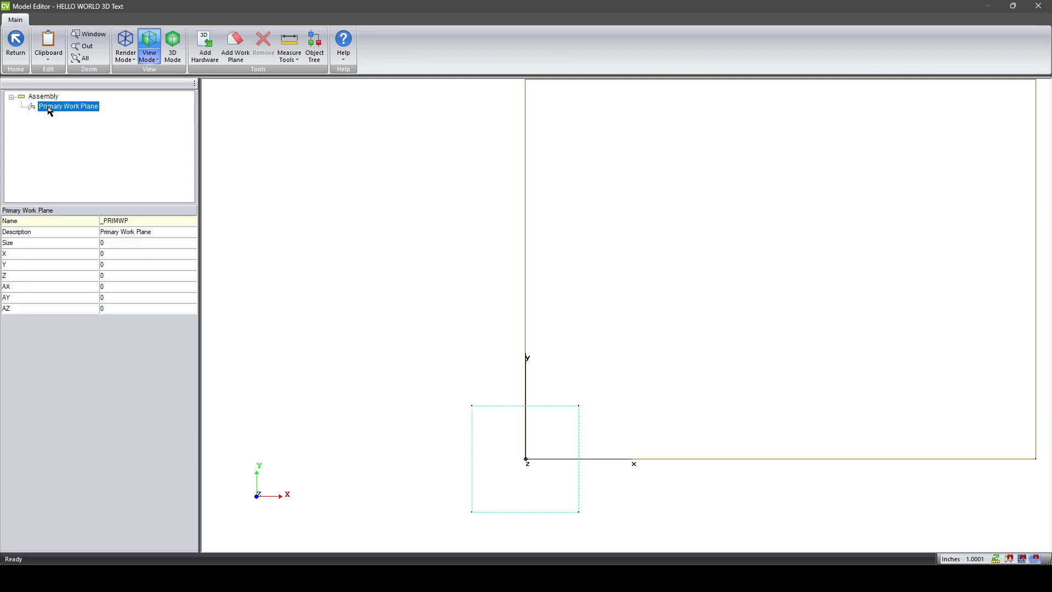
pyautogui.click(47, 98)
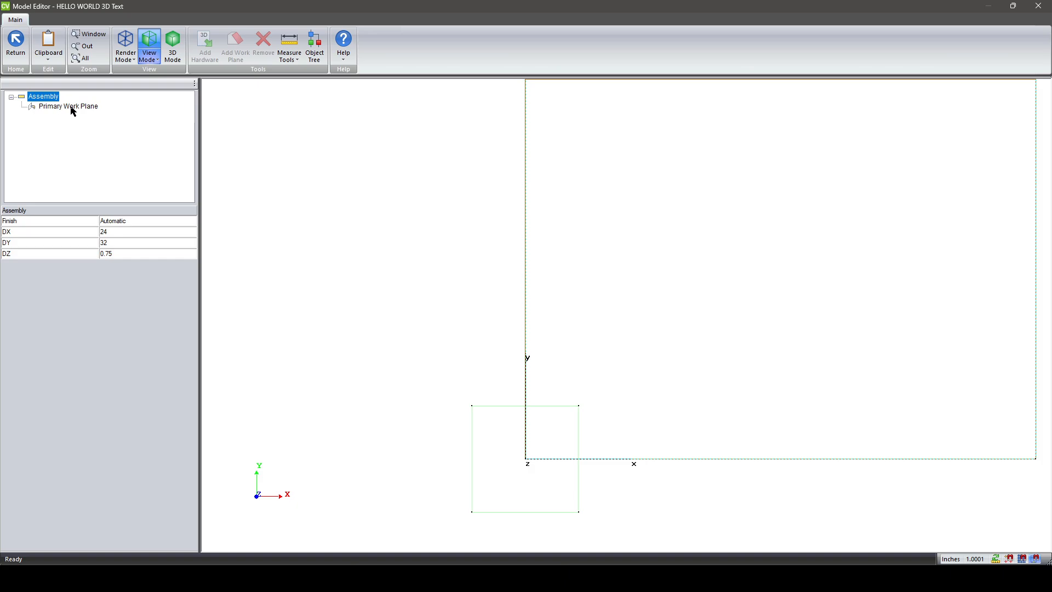
pyautogui.click(75, 111)
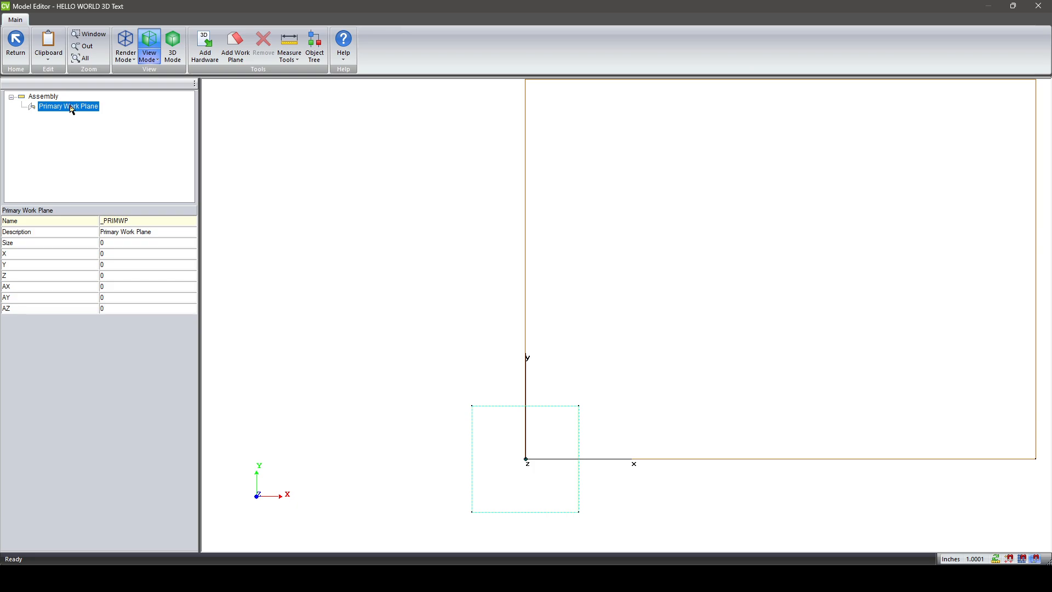
pyautogui.click(205, 46)
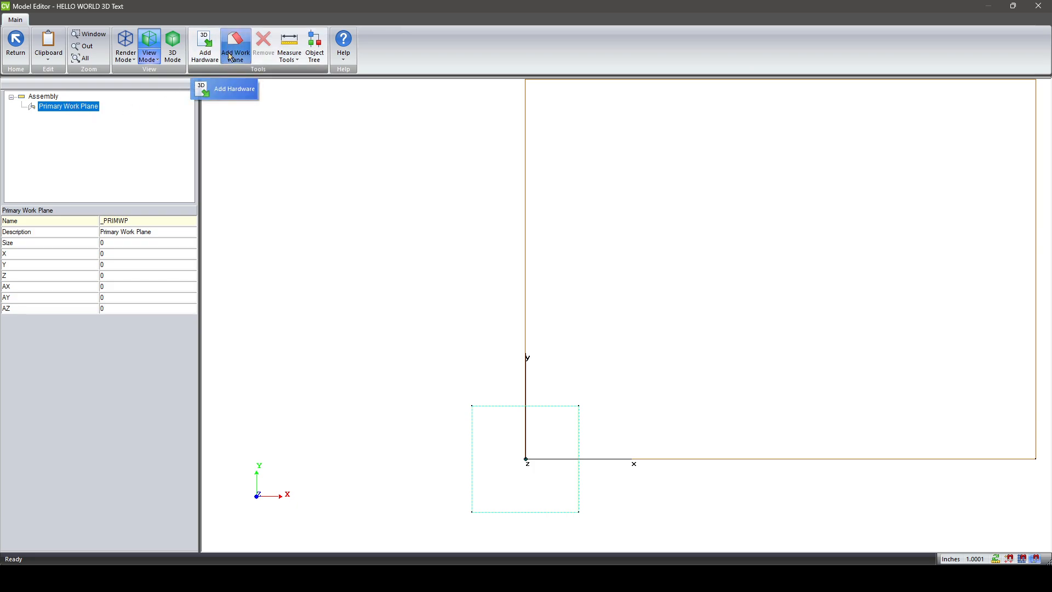
pyautogui.click(44, 97)
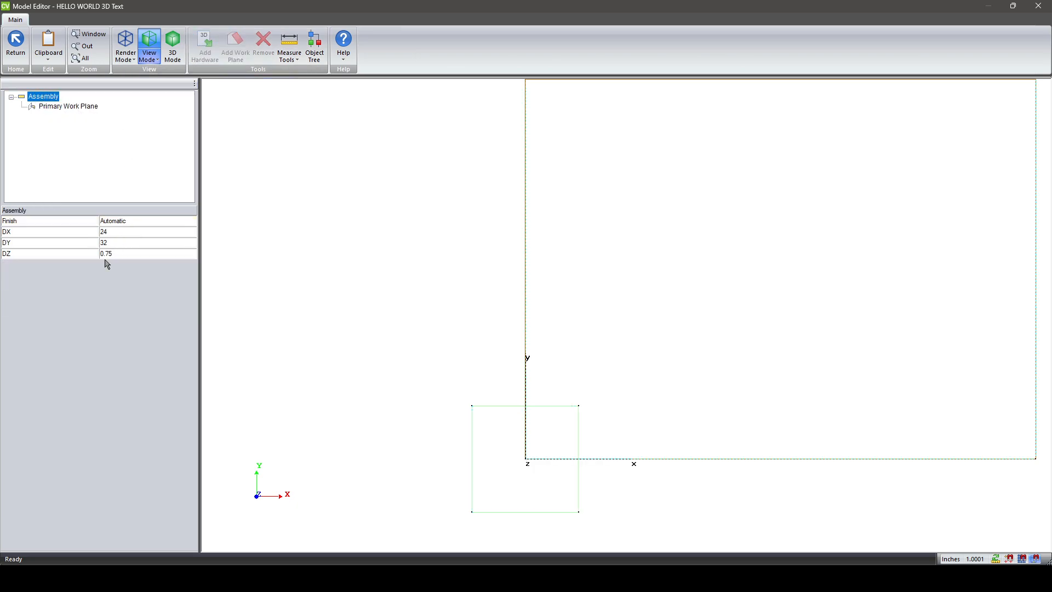
pyautogui.click(65, 107)
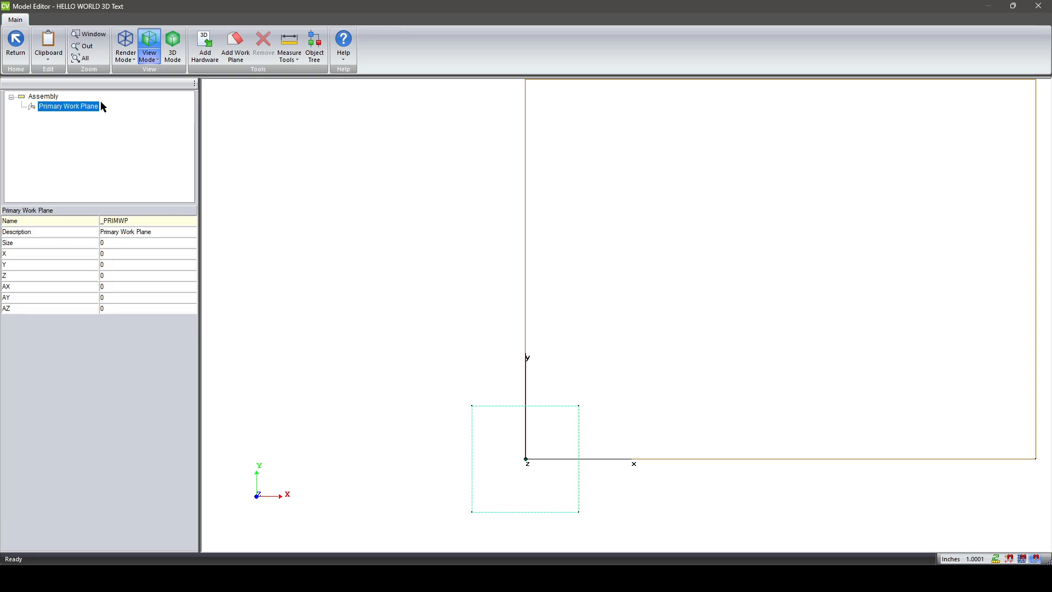
# - Choose HELLO WORLDskp.skp from the 3D Text folder as the hardware model to import
pyautogui.click(207, 46)
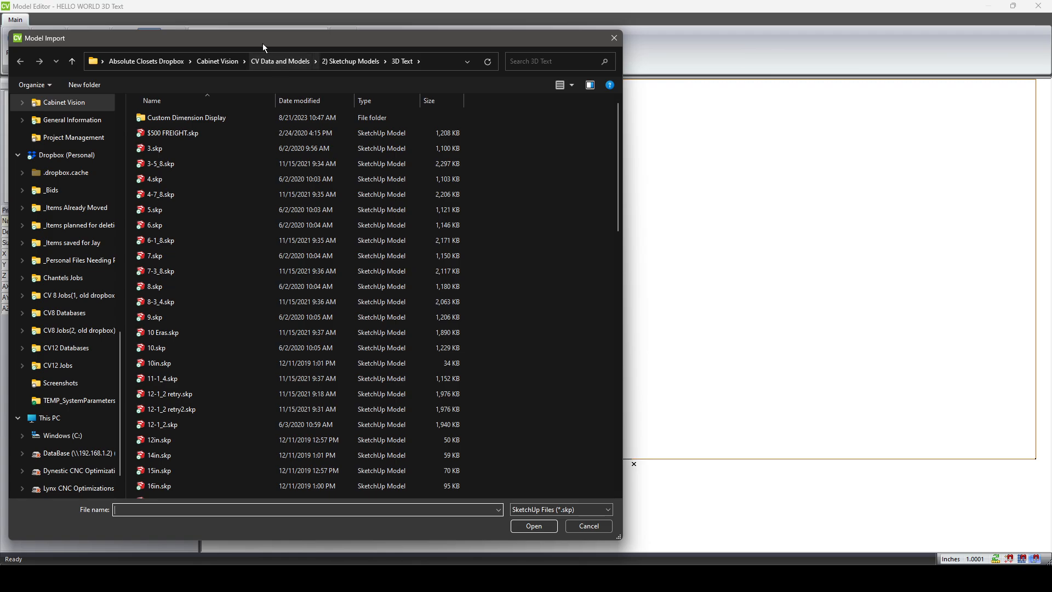
pyautogui.moveTo(263, 46); pyautogui.dragTo(327, 45)
pyautogui.scroll(-13, 274, 252)
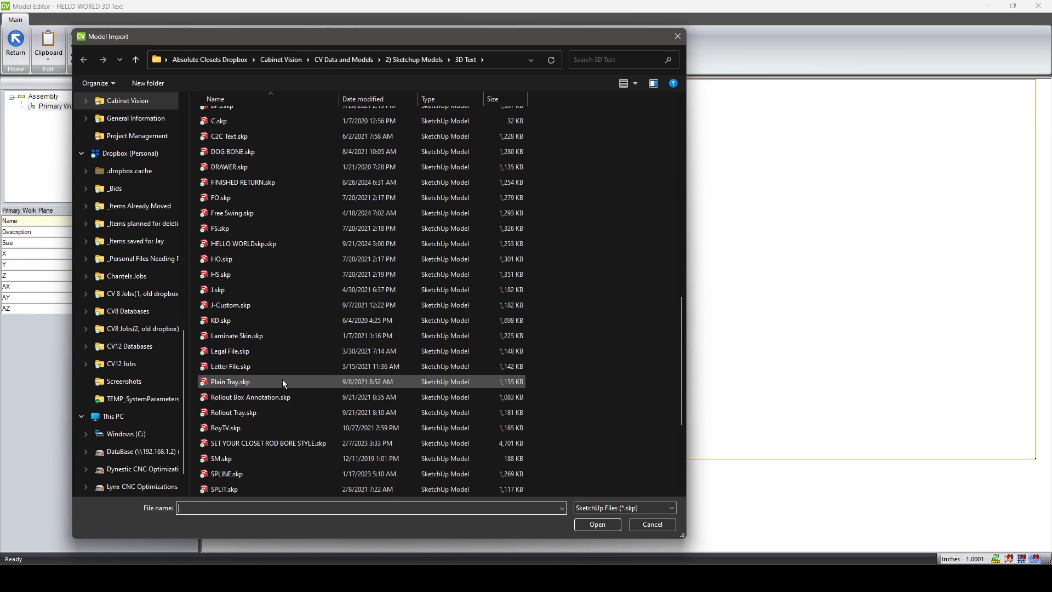
pyautogui.scroll(4, 286, 412)
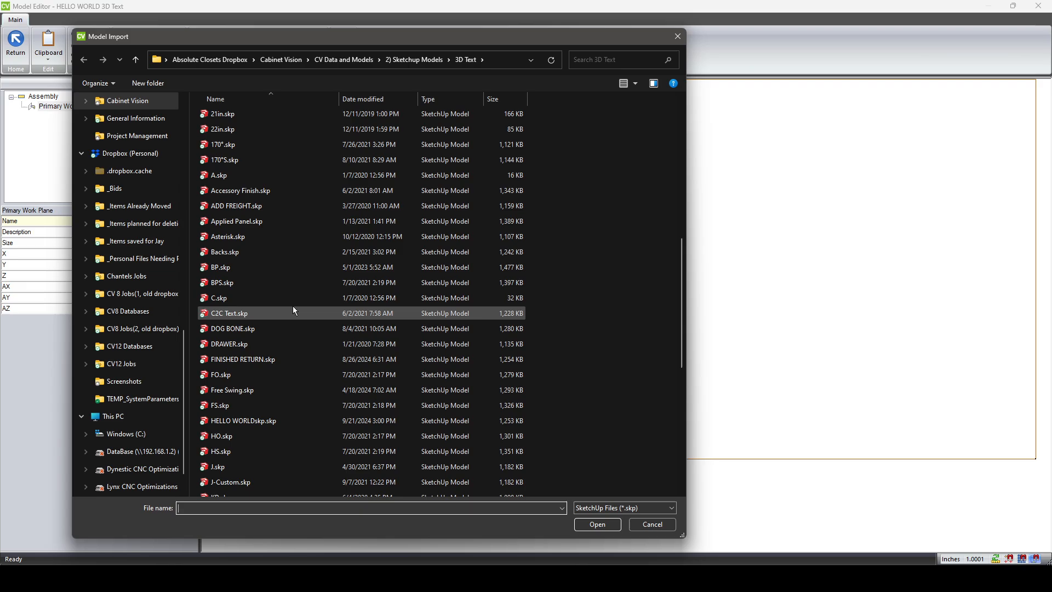
pyautogui.scroll(10, 293, 308)
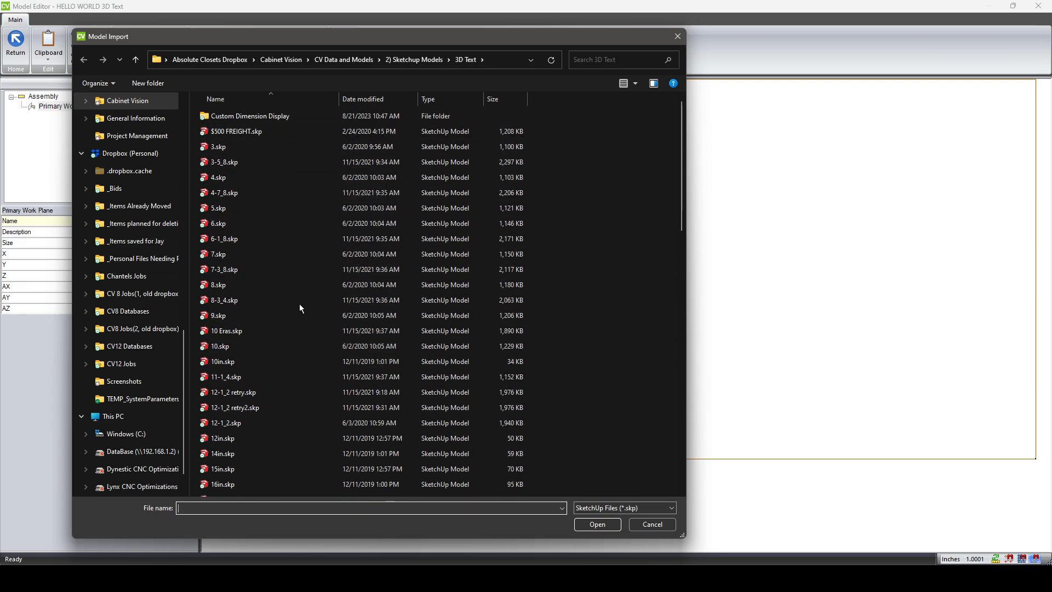
pyautogui.scroll(-7, 328, 329)
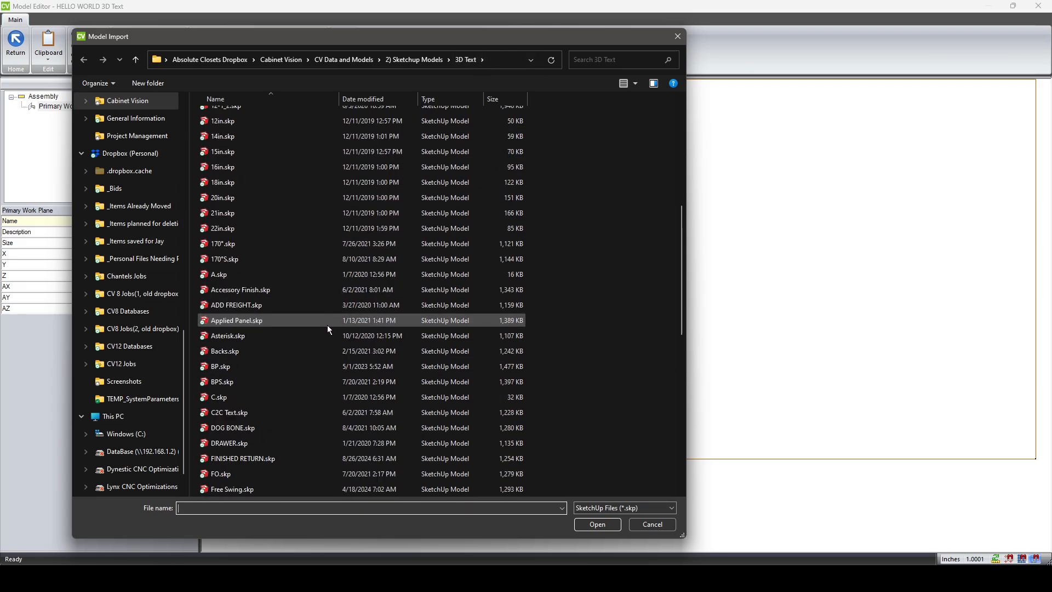
pyautogui.scroll(-3, 328, 329)
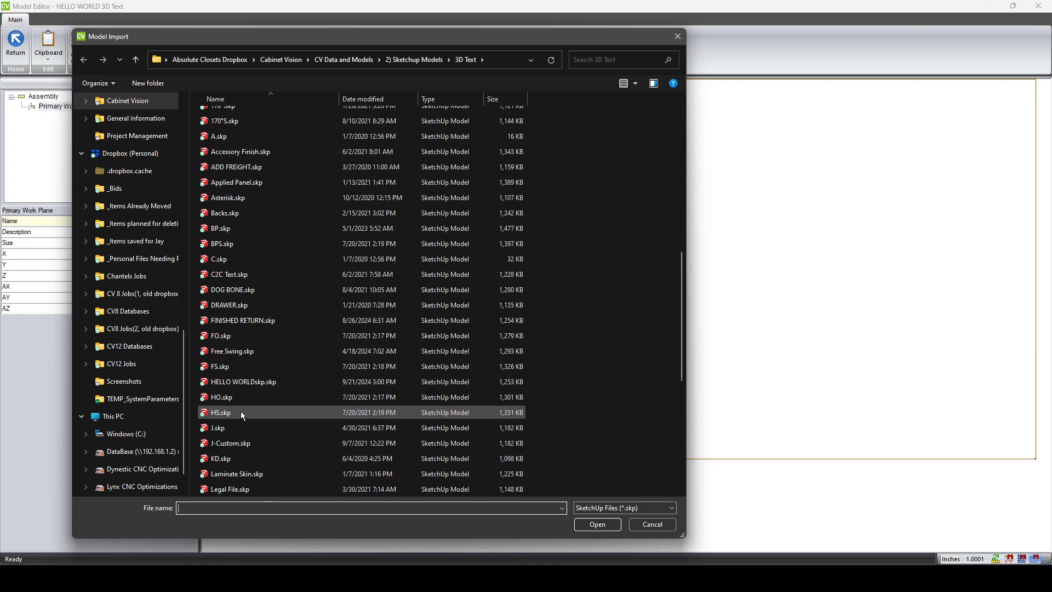
pyautogui.click(250, 382)
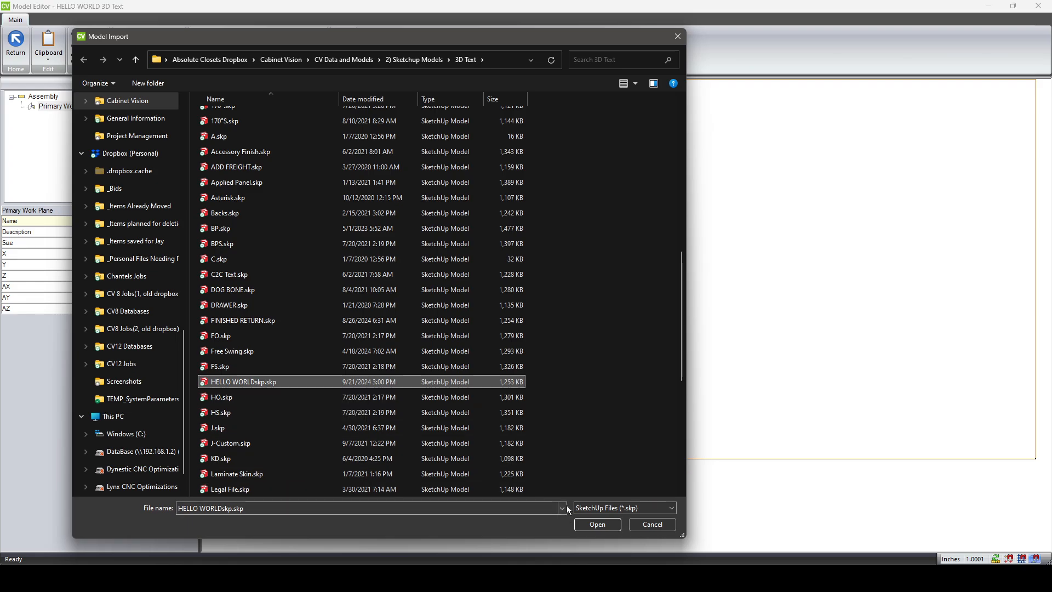
pyautogui.click(607, 524)
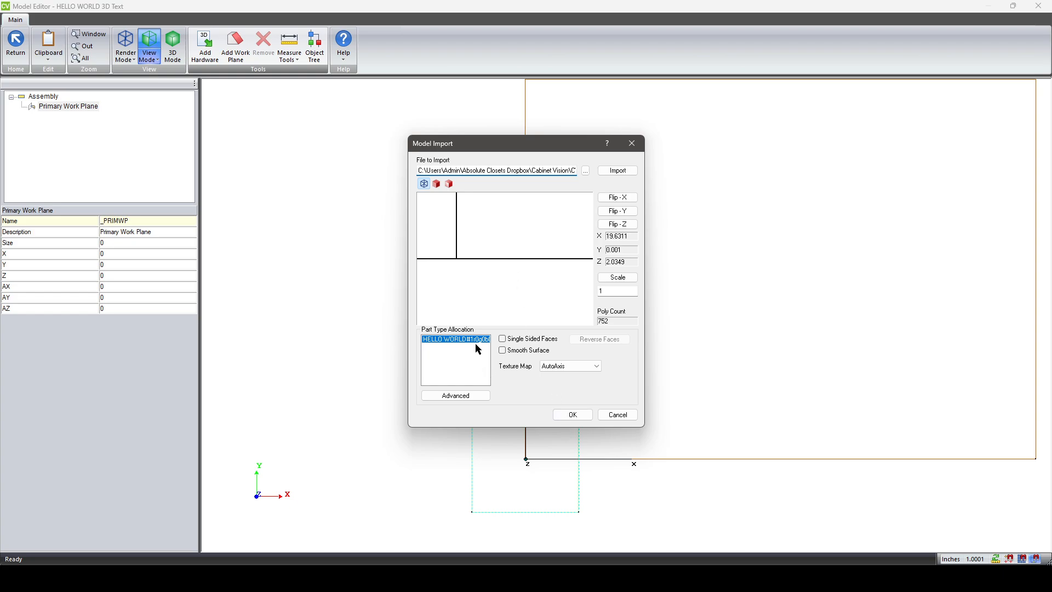
# - Flip the HELLO WORLD model about X, keep its scale at 1, and complete the import
pyautogui.moveTo(546, 221); pyautogui.dragTo(513, 210)
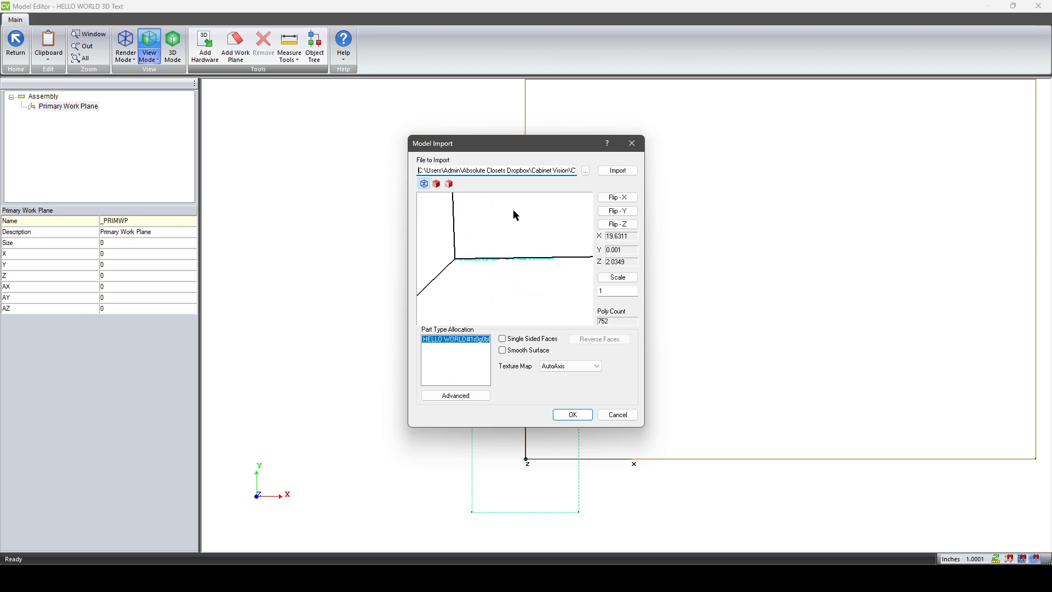
pyautogui.click(617, 197)
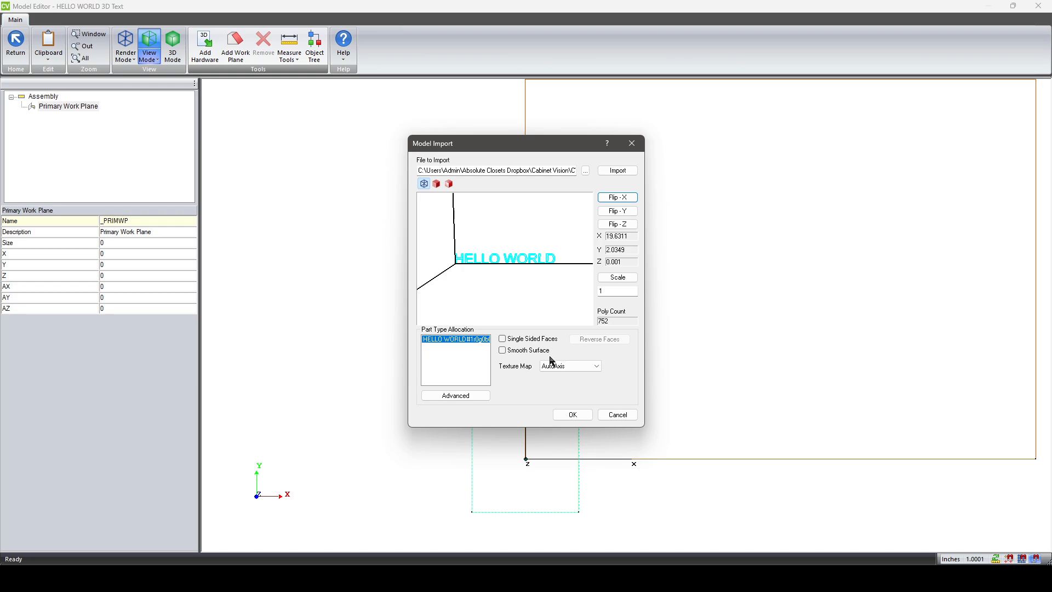
pyautogui.click(522, 353)
pyautogui.click(521, 353)
pyautogui.click(516, 343)
pyautogui.click(516, 343)
pyautogui.click(578, 419)
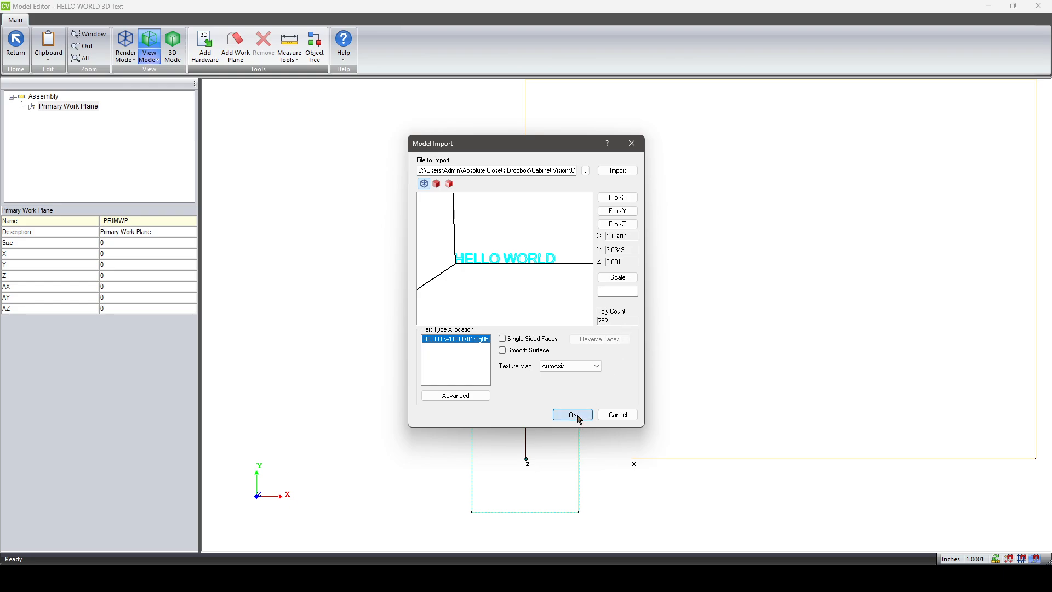
pyautogui.click(612, 290)
pyautogui.doubleClick(621, 291)
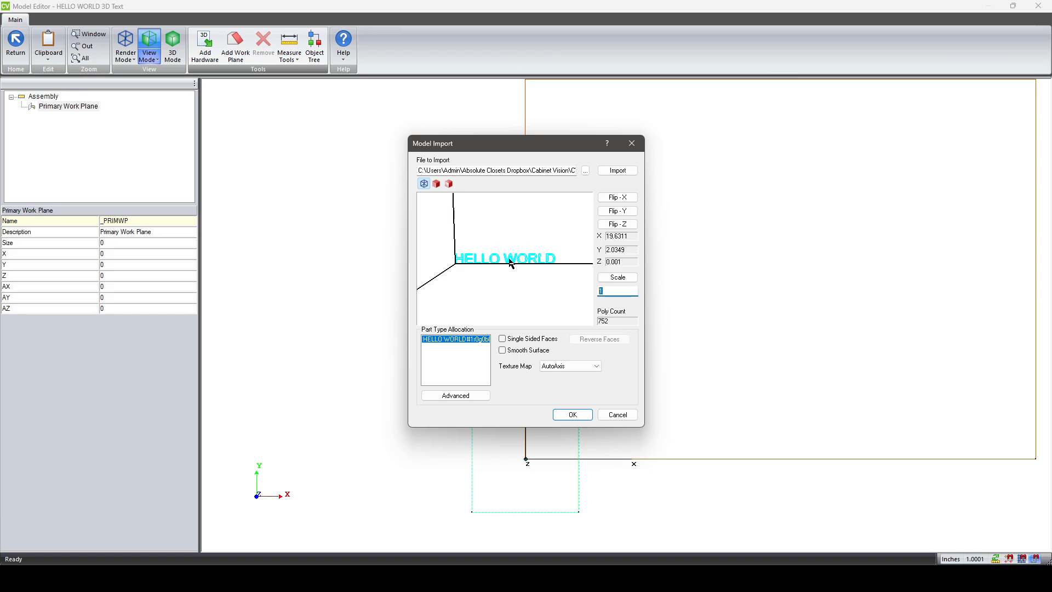
pyautogui.click(572, 420)
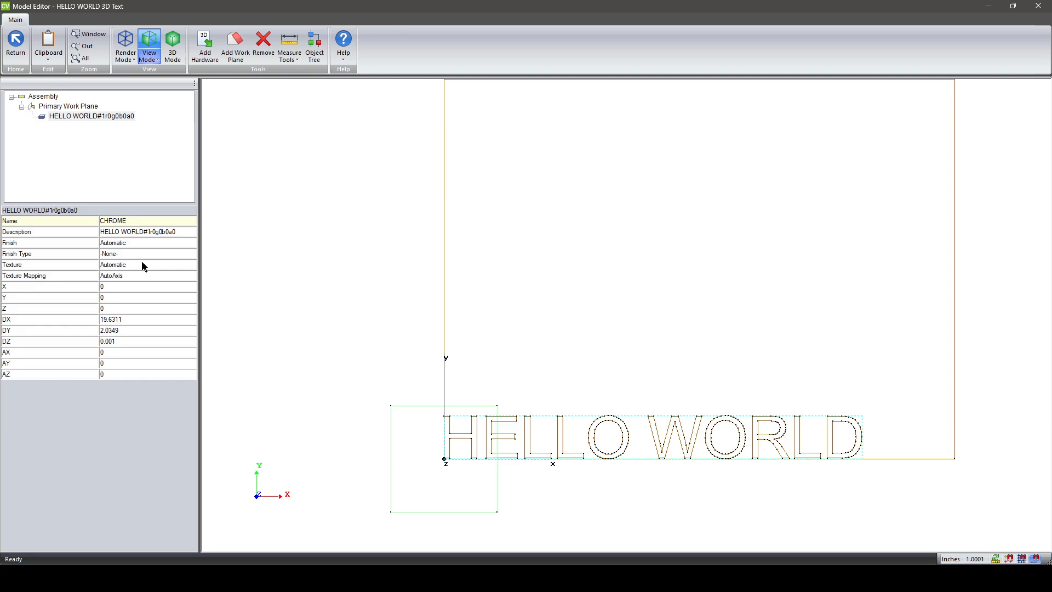
# - Set the name of the imported HELLO WORLD part to BLACK
pyautogui.click(159, 231)
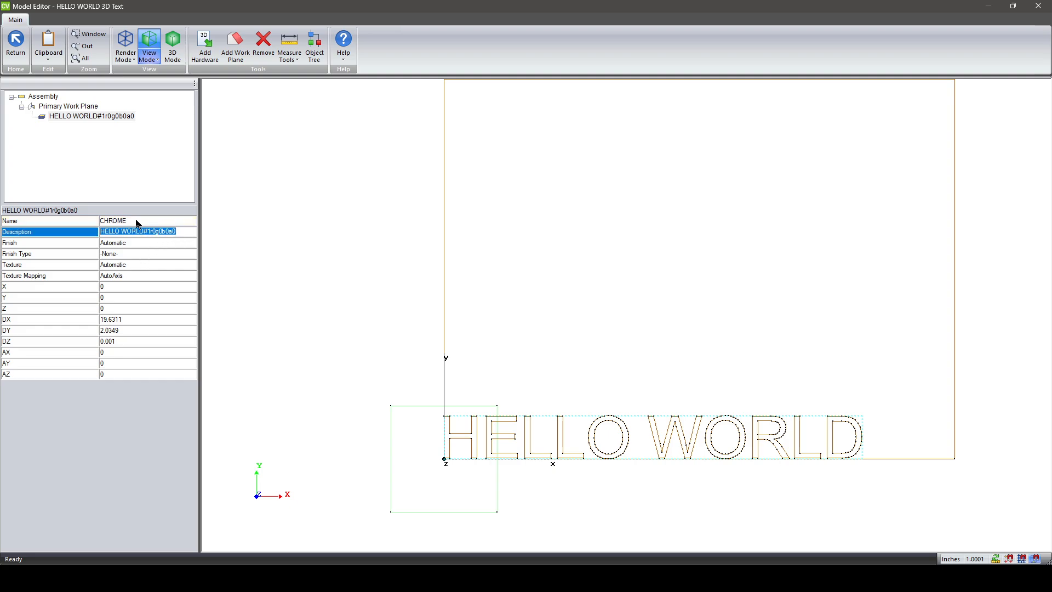
pyautogui.click(142, 220)
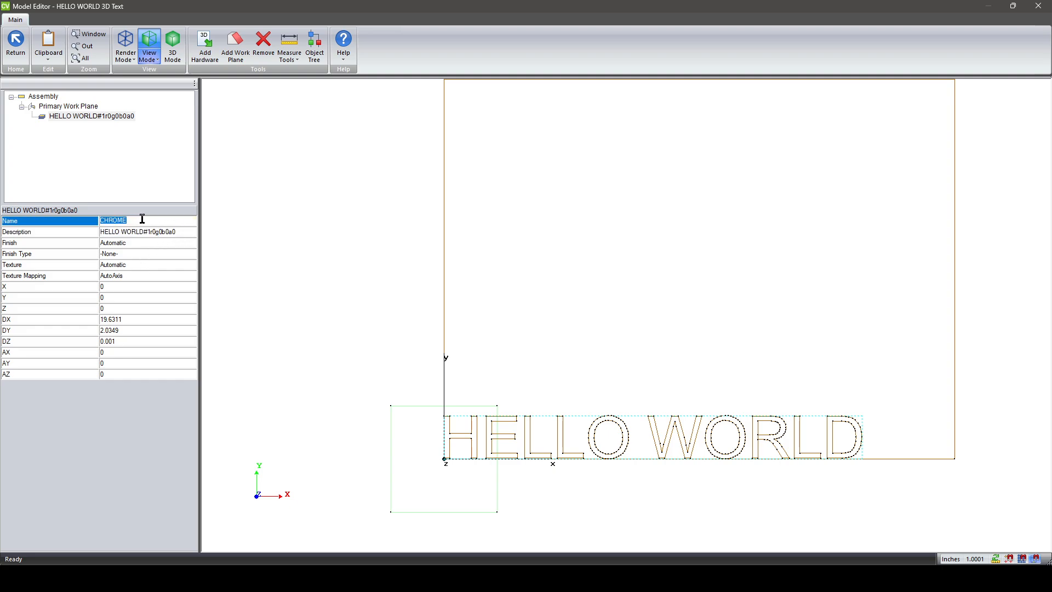
pyautogui.press('super')
pyautogui.press('Escape')
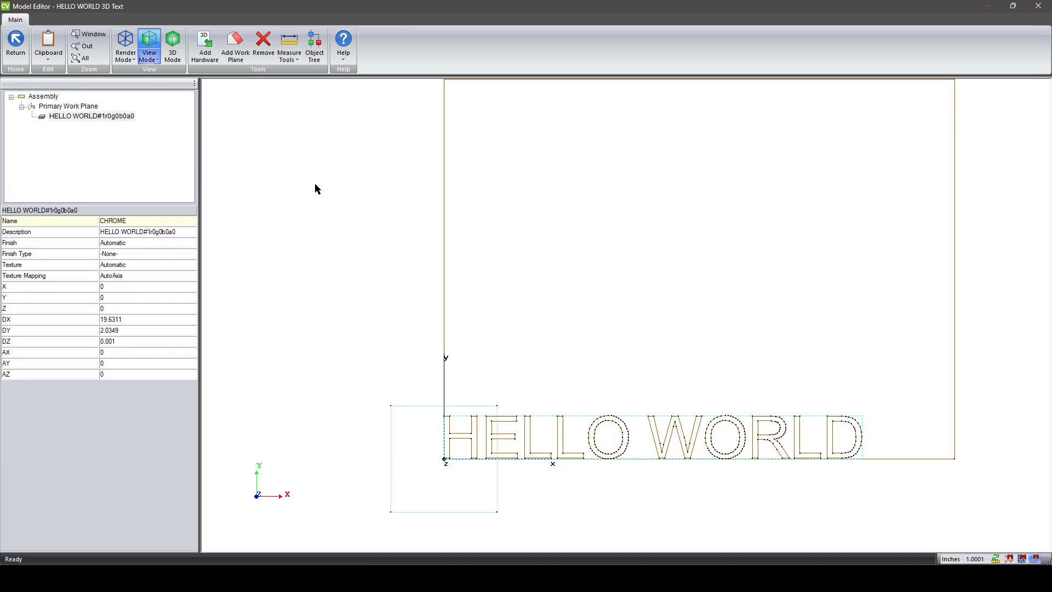
pyautogui.click(132, 222)
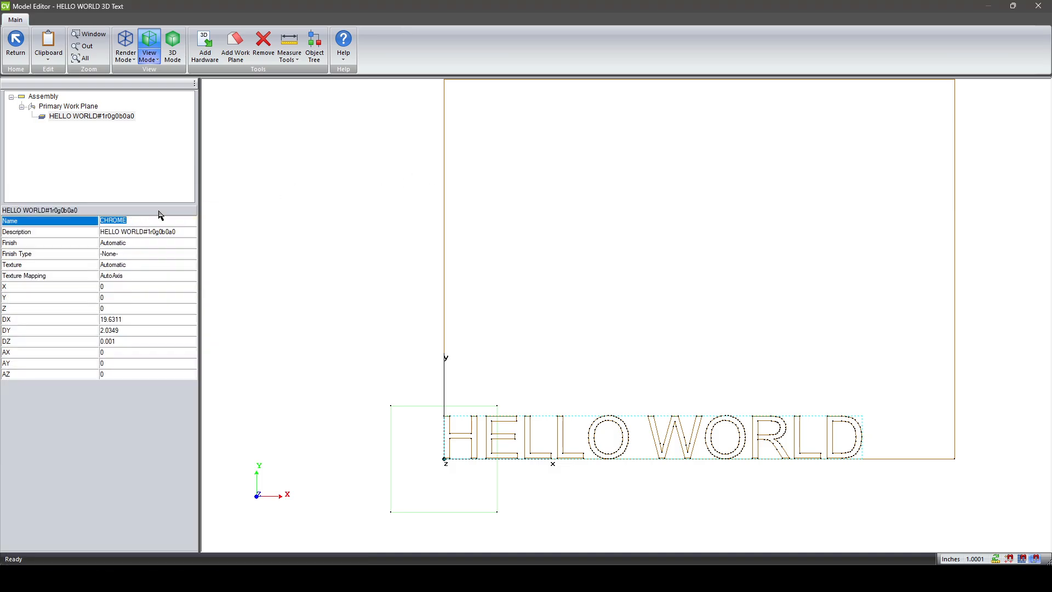
pyautogui.write('BLACK')
pyautogui.press('Tab')
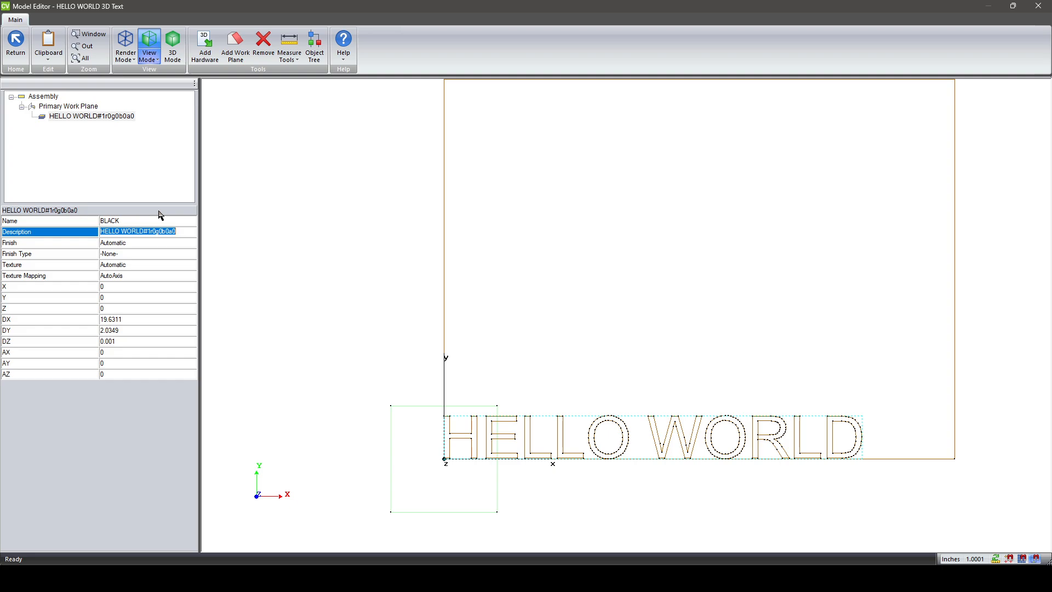
# - Change the imported part's description to HELLO_WORLD
pyautogui.press('End')
pyautogui.press('BackSpace')
pyautogui.press('BackSpace')
pyautogui.press('BackSpace')
pyautogui.press('BackSpace')
pyautogui.press('BackSpace')
pyautogui.press('BackSpace')
pyautogui.press('BackSpace')
pyautogui.press('BackSpace')
pyautogui.press('BackSpace')
pyautogui.press('BackSpace')
pyautogui.press('BackSpace')
pyautogui.write('_')
# - Turn off the automatic finish for the HELLO_WORLD part and assign the System Black finish
pyautogui.click(148, 242)
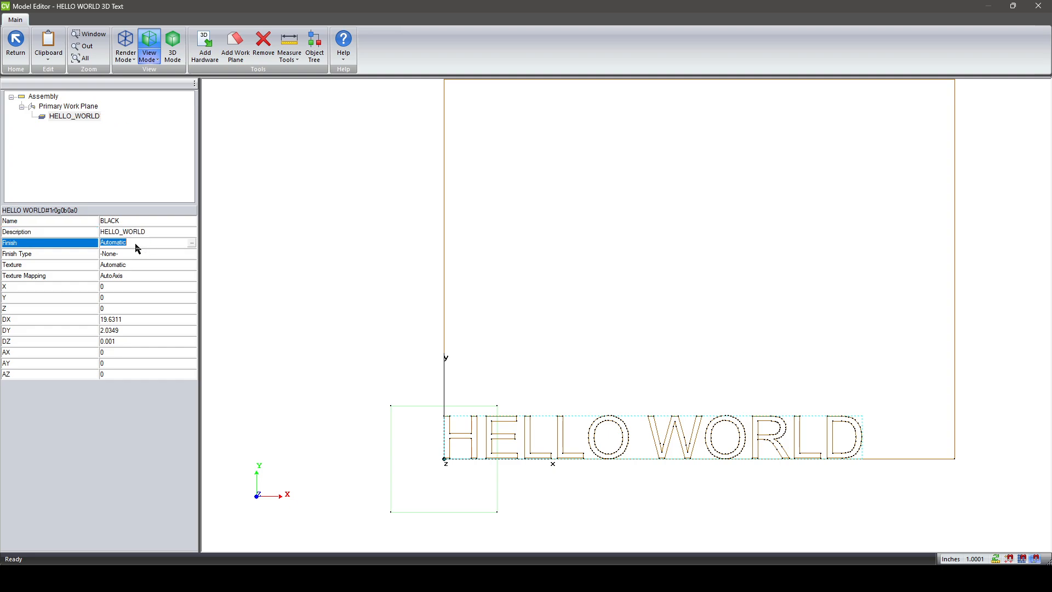
pyautogui.click(194, 246)
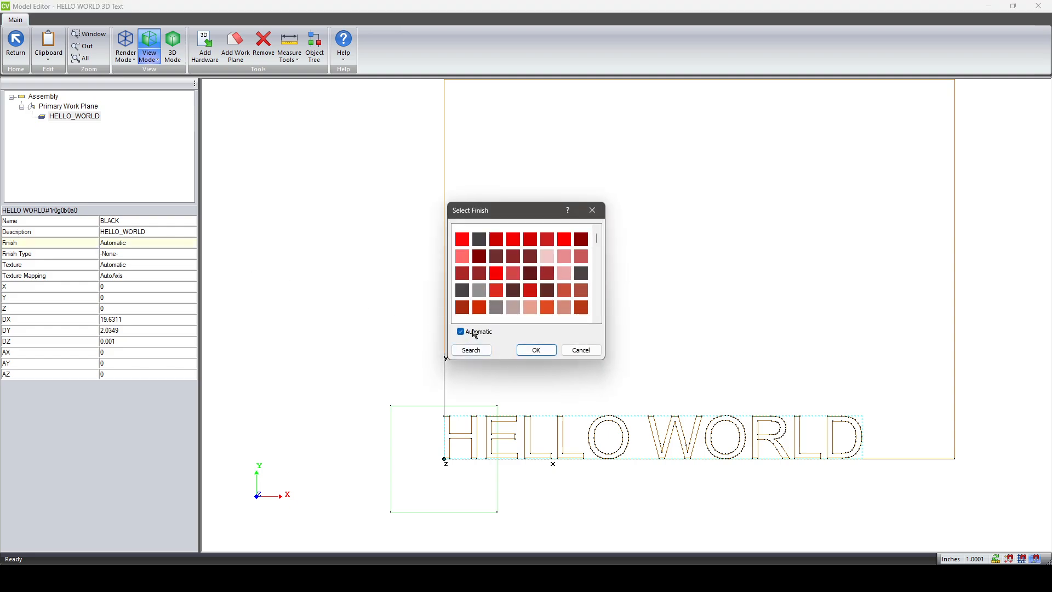
pyautogui.click(474, 332)
pyautogui.click(478, 353)
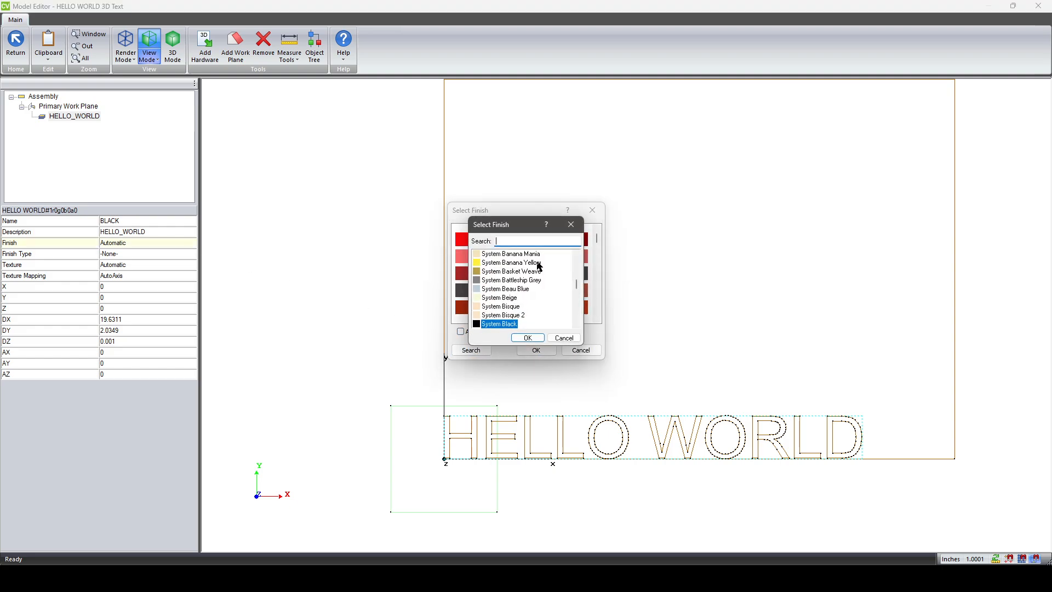
pyautogui.click(512, 328)
pyautogui.click(537, 349)
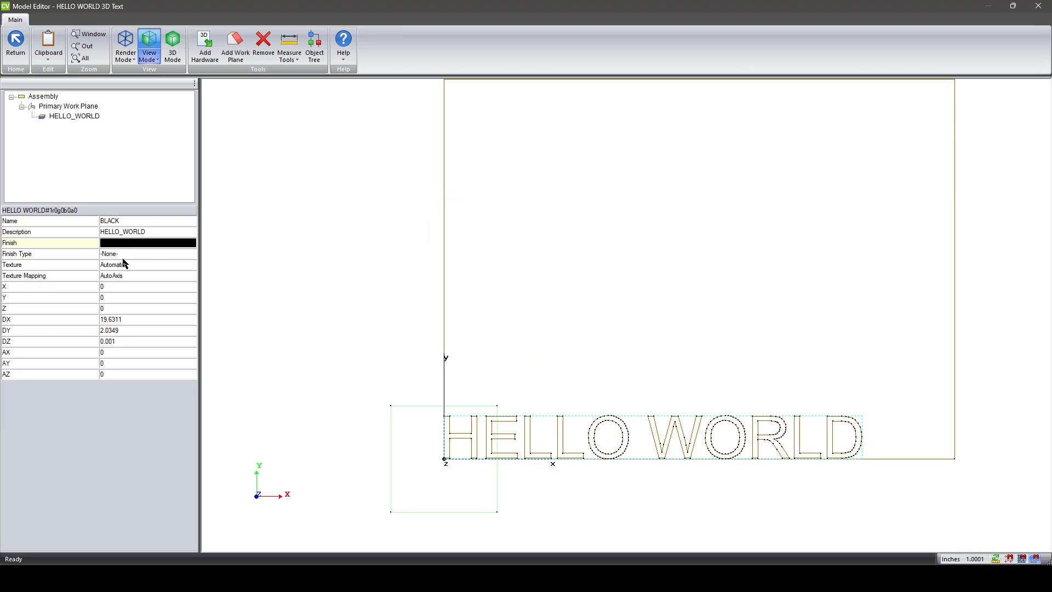
# - Replace the HELLO_WORLD part's automatic texture with Blank
pyautogui.click(149, 255)
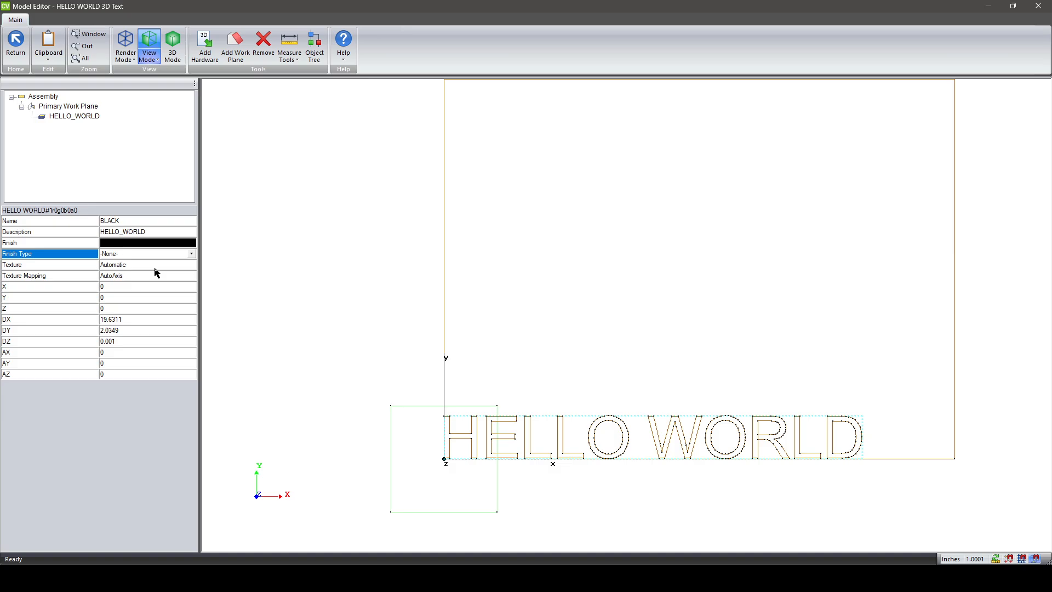
pyautogui.click(152, 270)
pyautogui.click(192, 268)
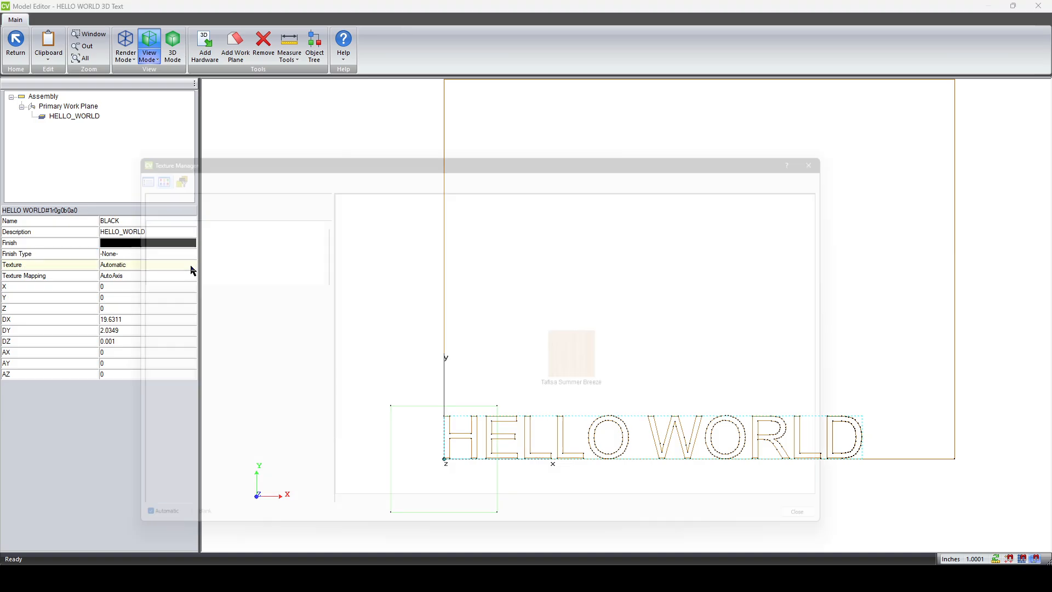
pyautogui.click(142, 549)
pyautogui.click(192, 550)
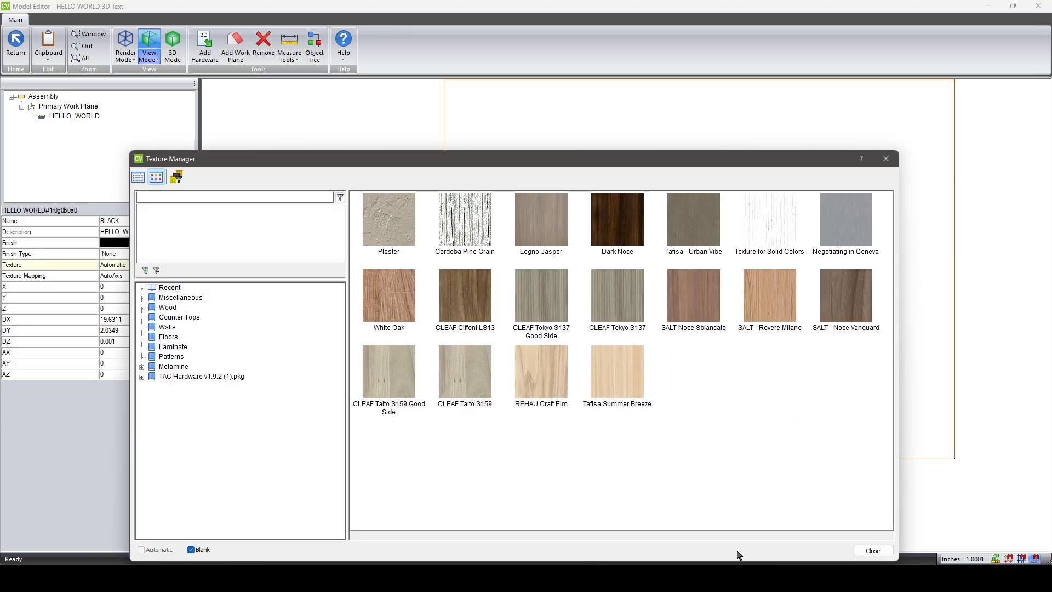
pyautogui.click(872, 551)
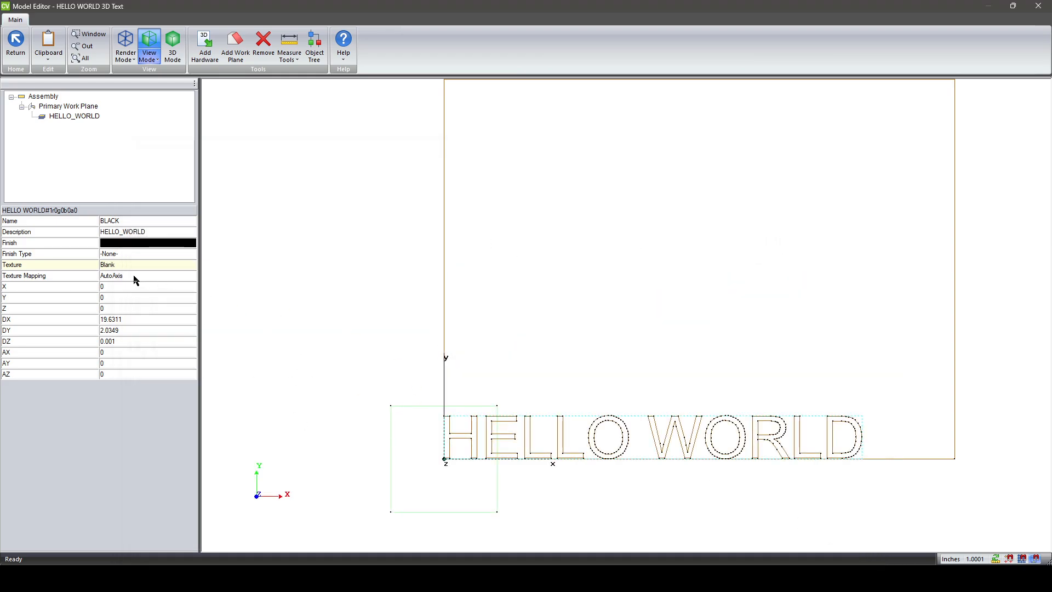
# - Set the HELLO_WORLD part's X position with the equation -dx/2 to shift it by half its width
pyautogui.scroll(-4, 633, 389)
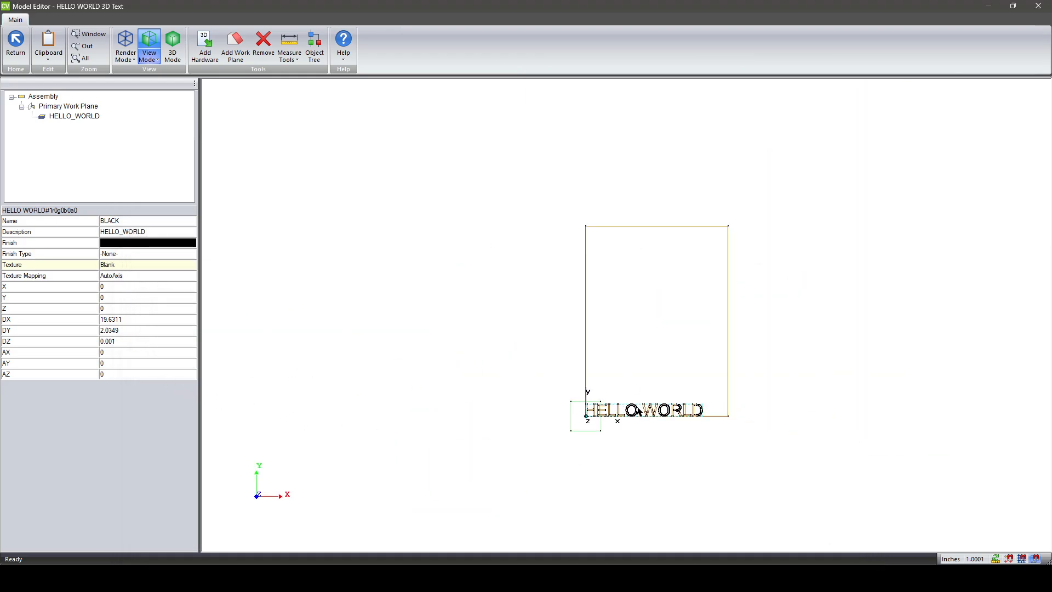
pyautogui.scroll(3, 679, 425)
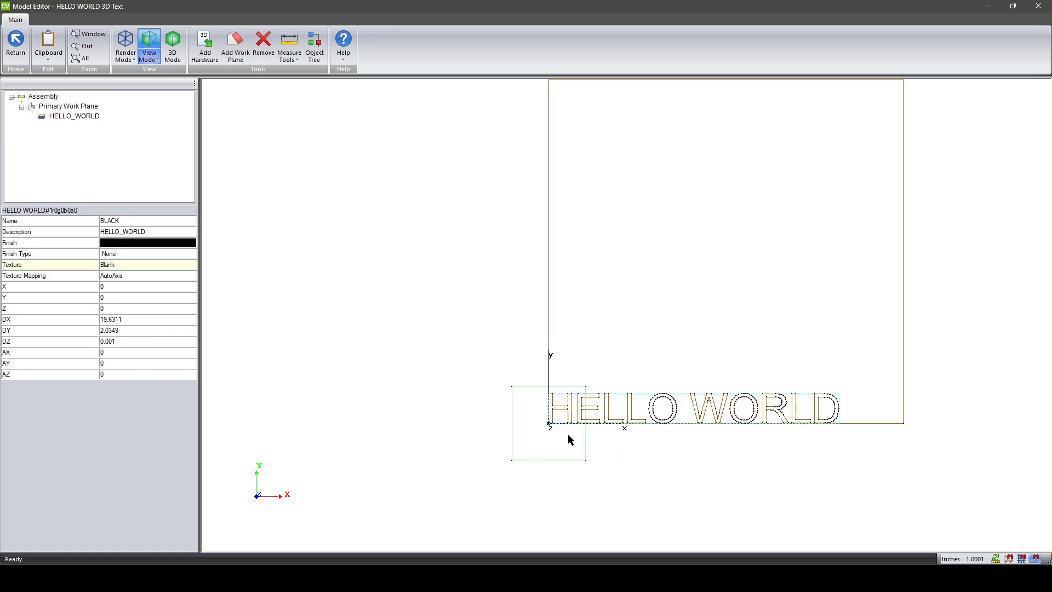
pyautogui.click(80, 118)
pyautogui.click(51, 286)
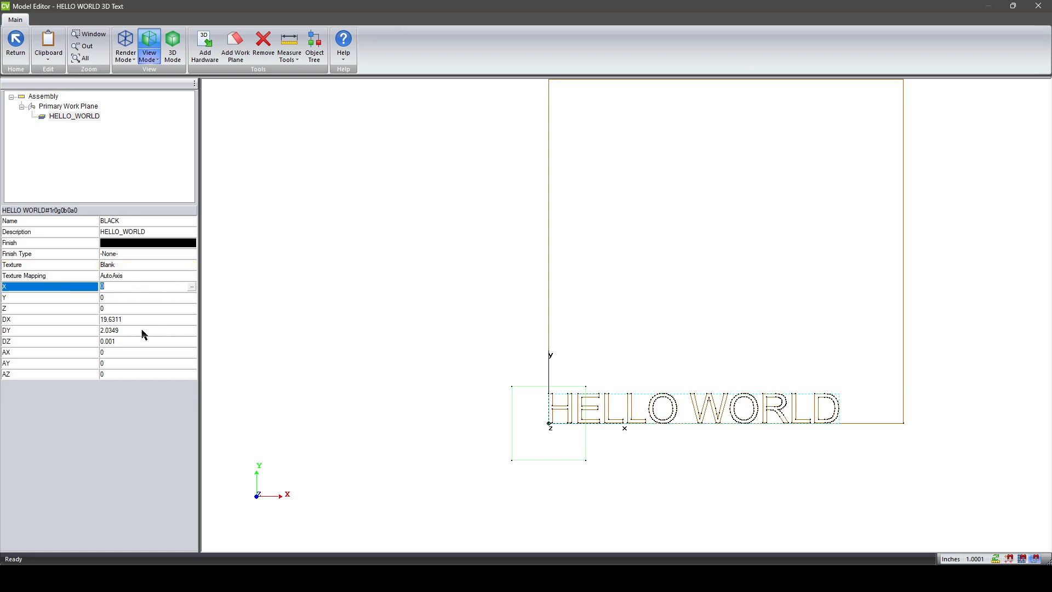
pyautogui.click(38, 320)
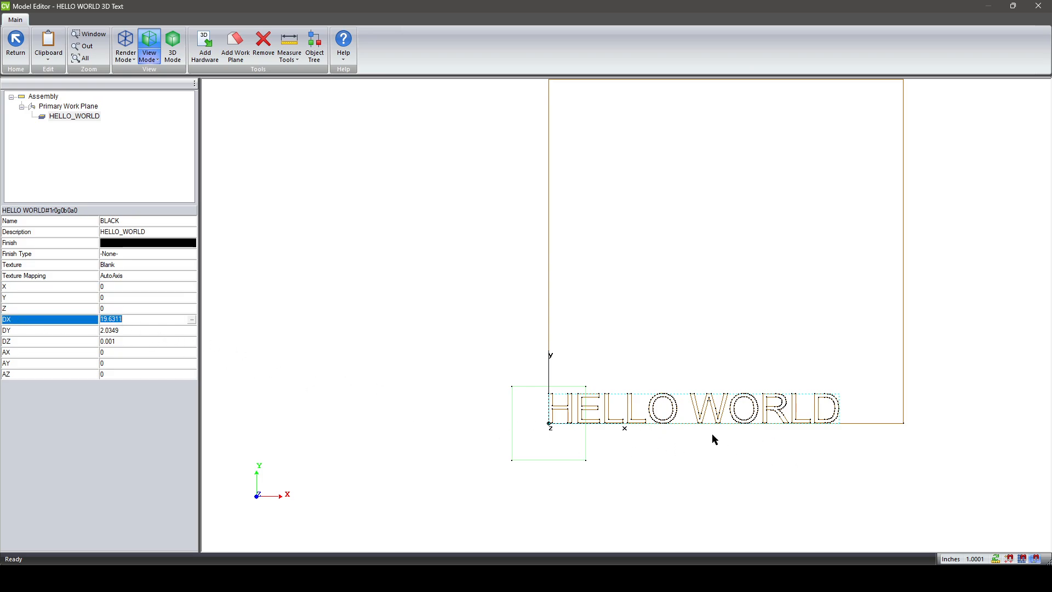
pyautogui.click(49, 332)
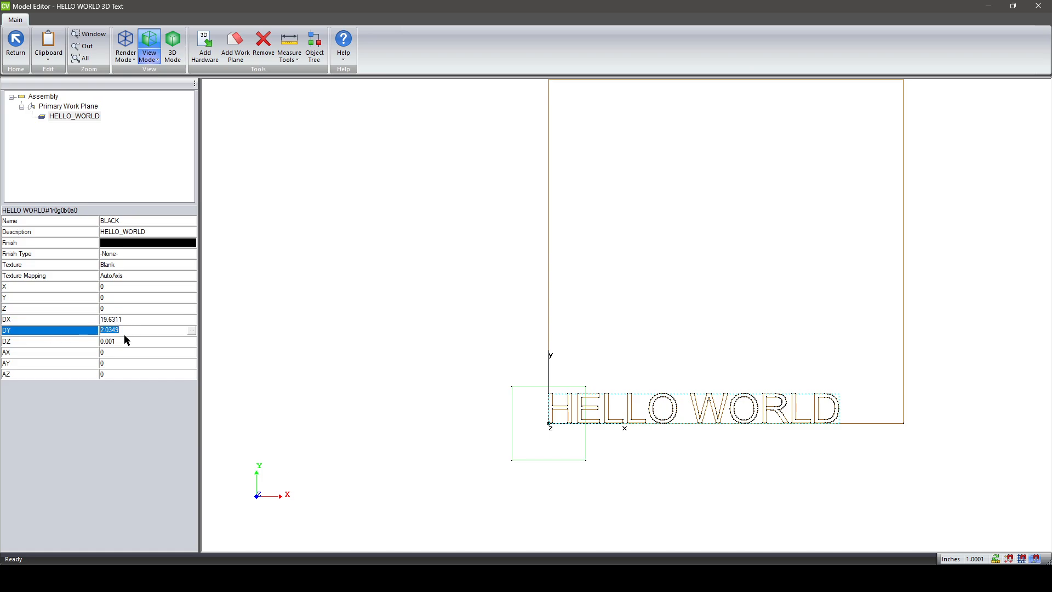
pyautogui.click(116, 286)
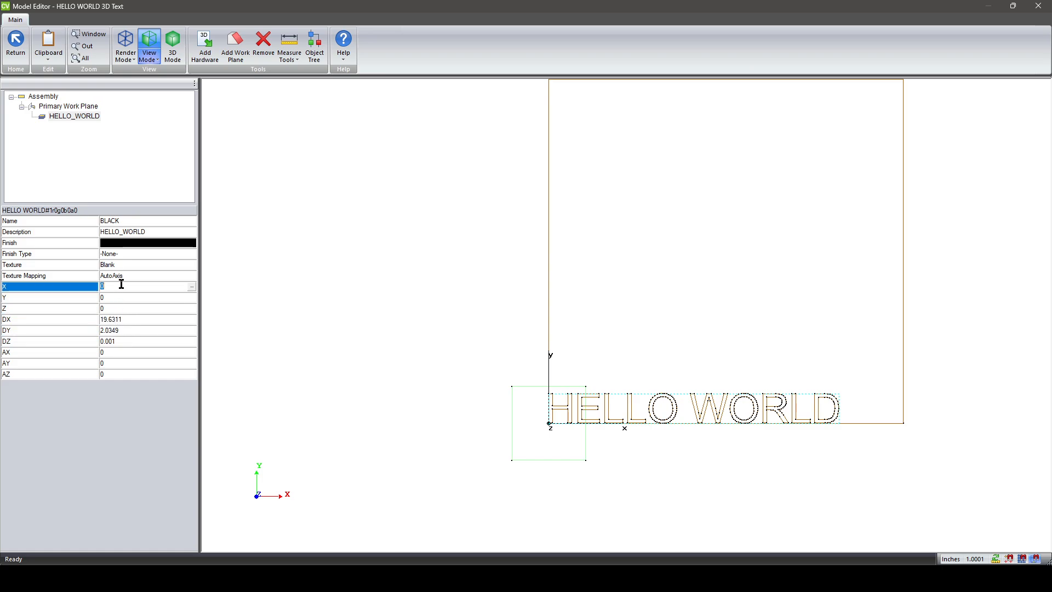
pyautogui.click(193, 288)
pyautogui.click(457, 247)
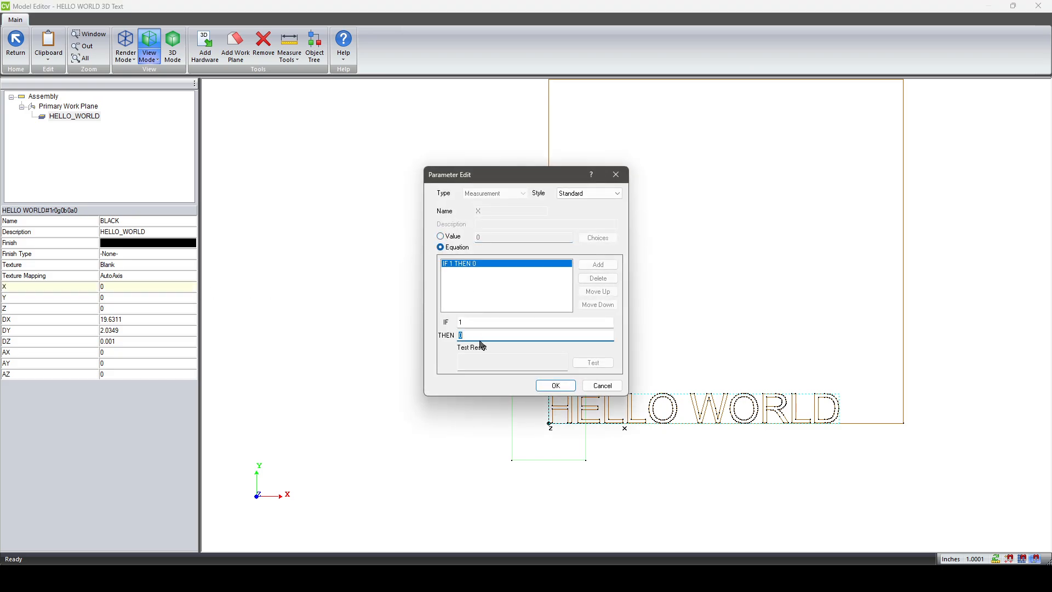
pyautogui.write('d')
pyautogui.write('/2')
pyautogui.press('Home')
pyautogui.write('-')
pyautogui.click(556, 386)
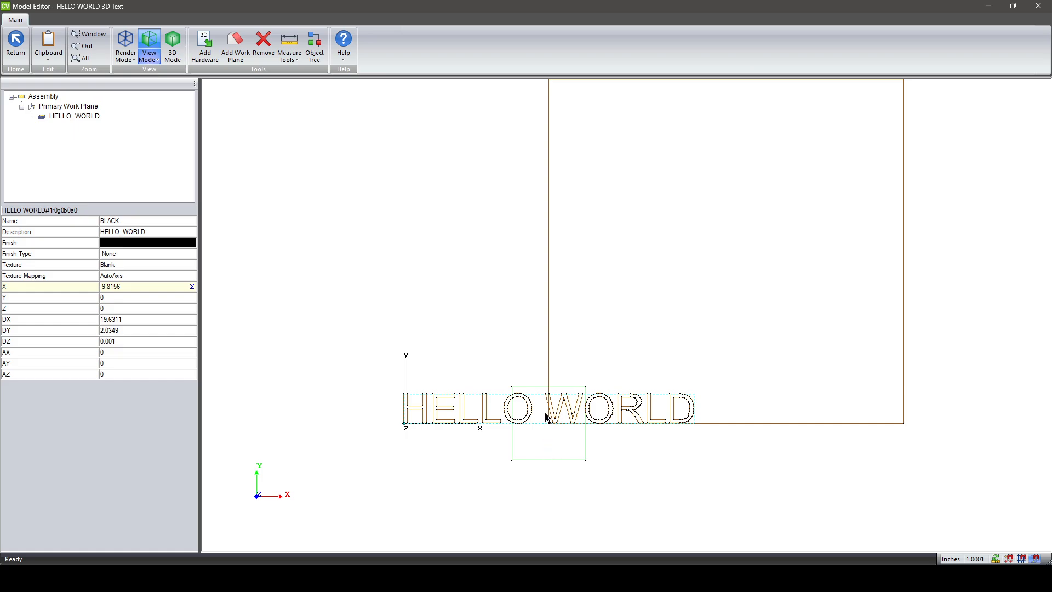
# - Set the HELLO_WORLD part's Y position with the equation -dy/2 to shift it by half its height
pyautogui.click(145, 297)
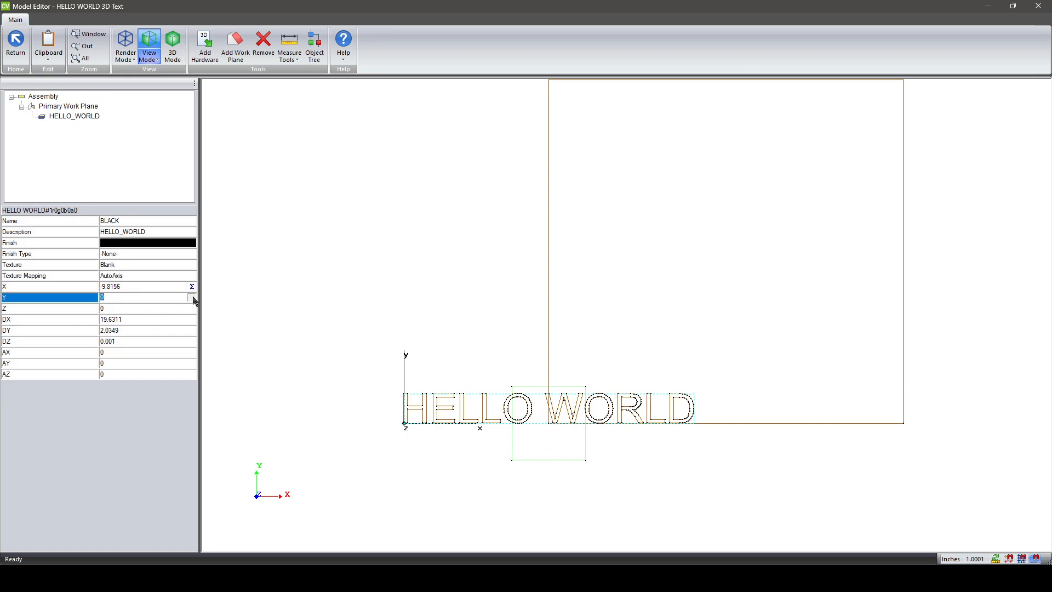
pyautogui.click(192, 297)
pyautogui.click(441, 247)
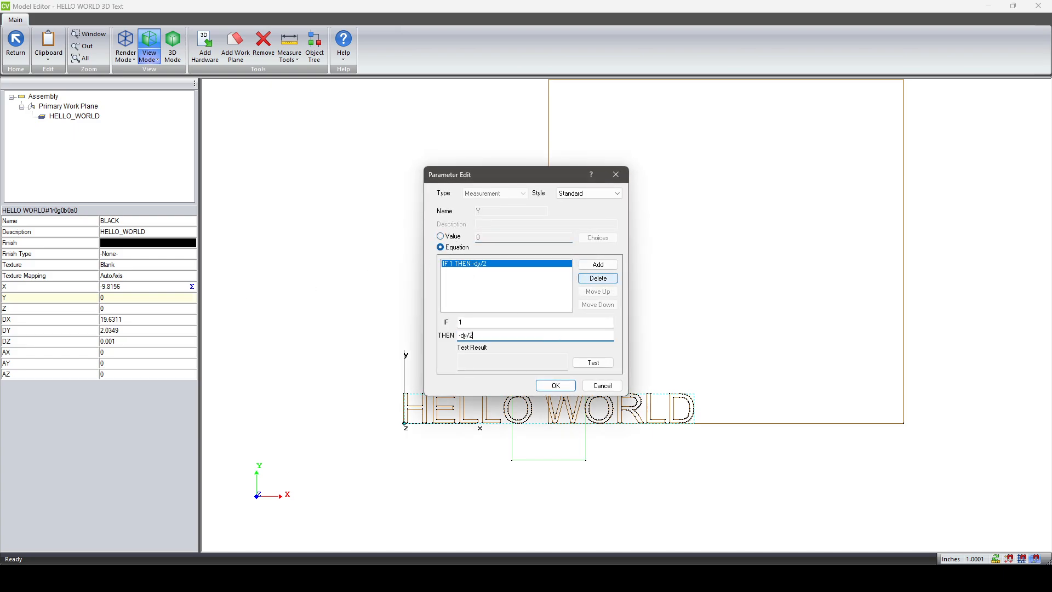
pyautogui.click(593, 362)
pyautogui.press('Return')
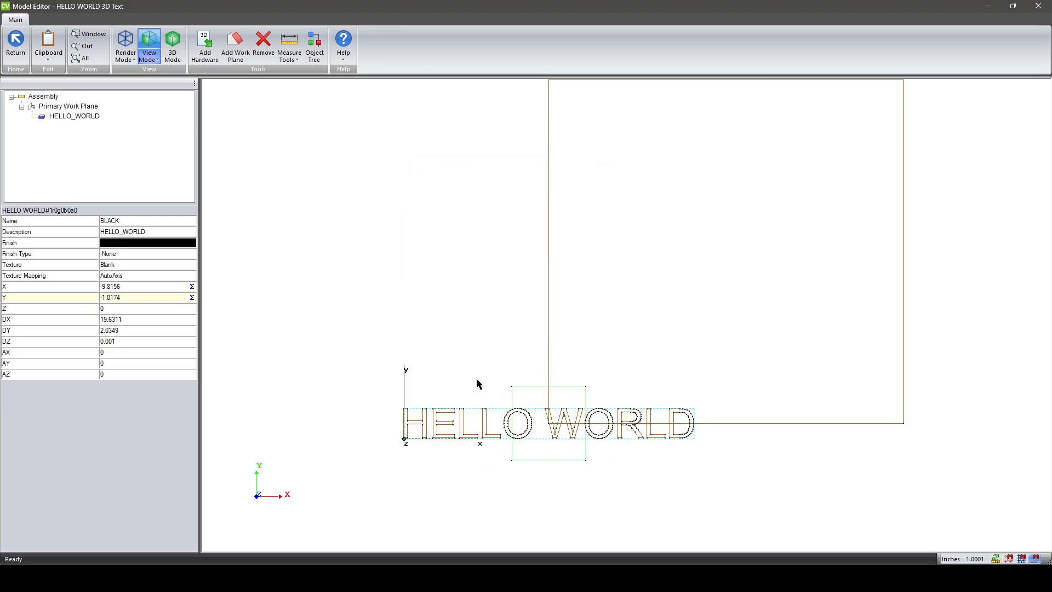
# - Examine the centred HELLO WORLD text in a shaded 3D view from several angles and restore the wireframe rendering
pyautogui.click(177, 40)
pyautogui.moveTo(351, 232); pyautogui.dragTo(904, 362)
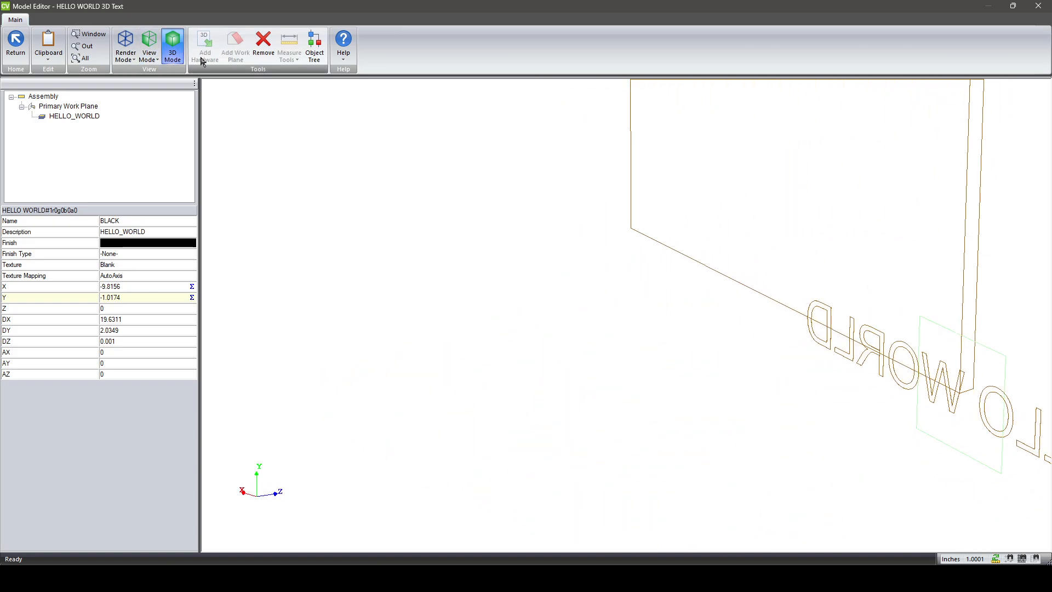
pyautogui.click(126, 52)
pyautogui.click(158, 104)
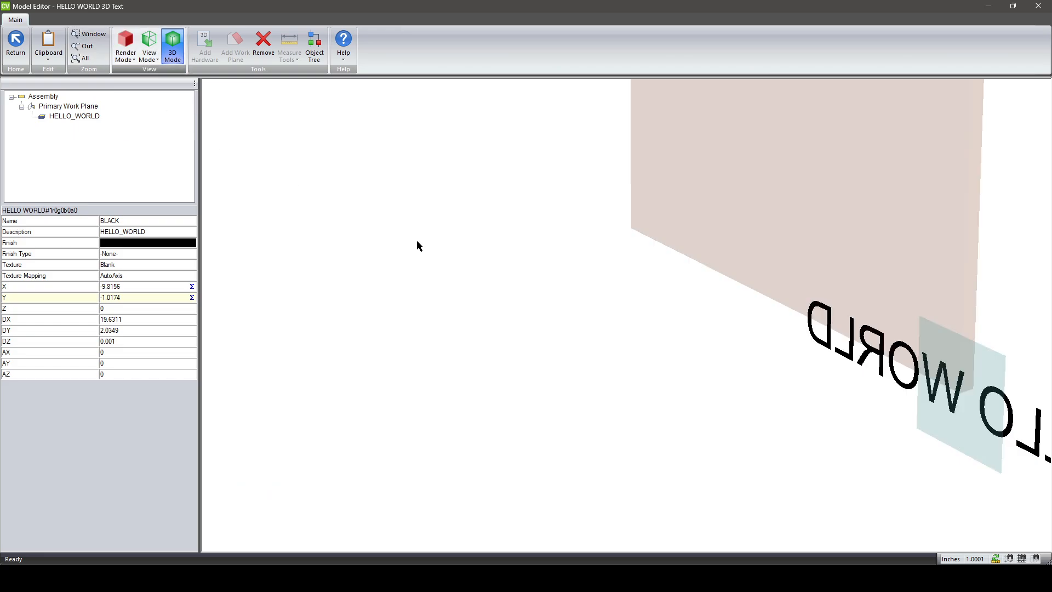
pyautogui.moveTo(418, 244); pyautogui.dragTo(614, 362)
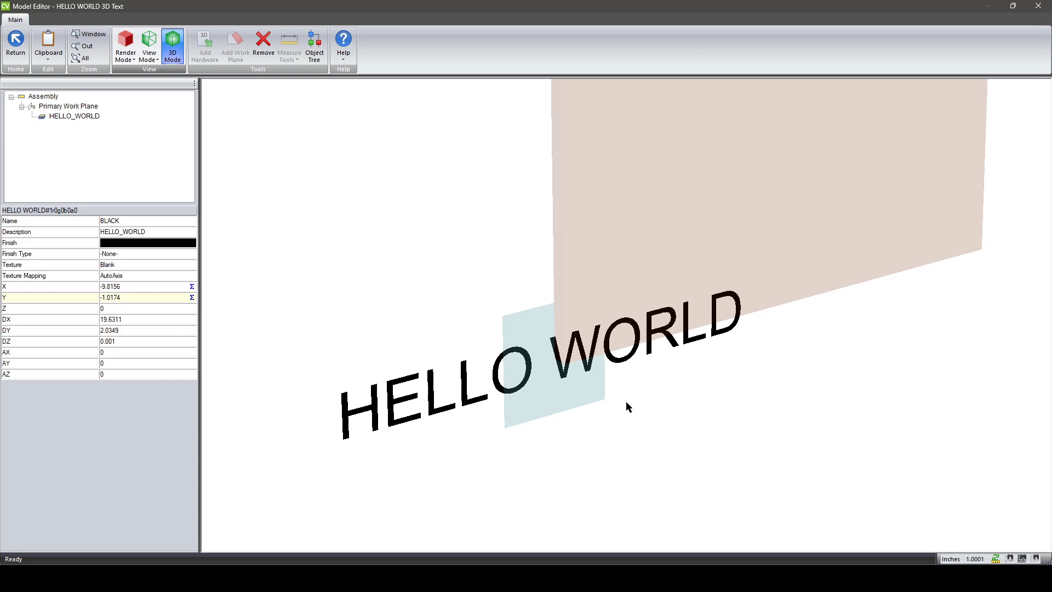
pyautogui.click(21, 47)
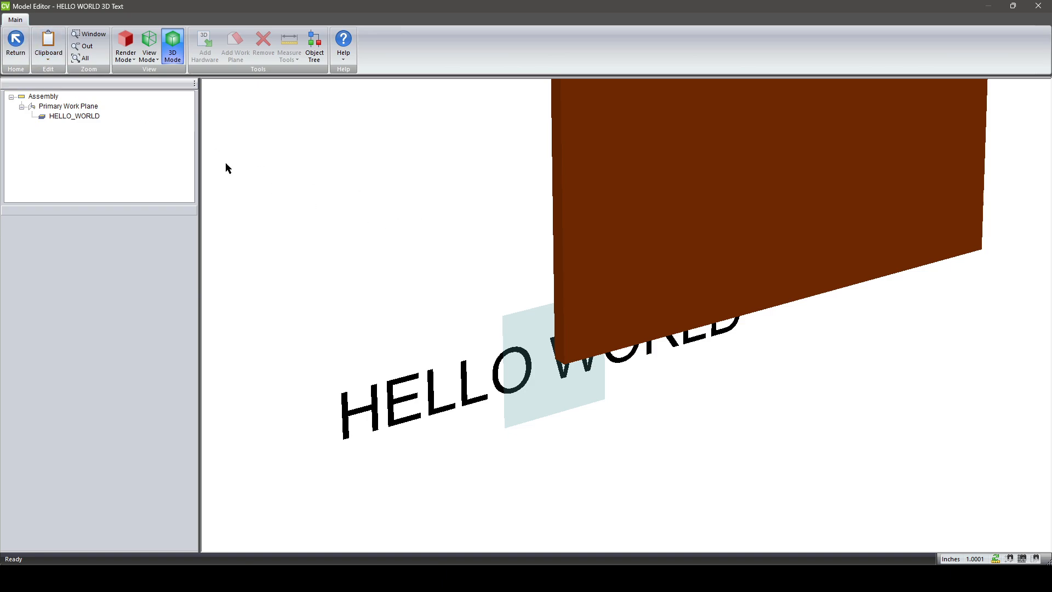
pyautogui.click(124, 60)
pyautogui.click(143, 73)
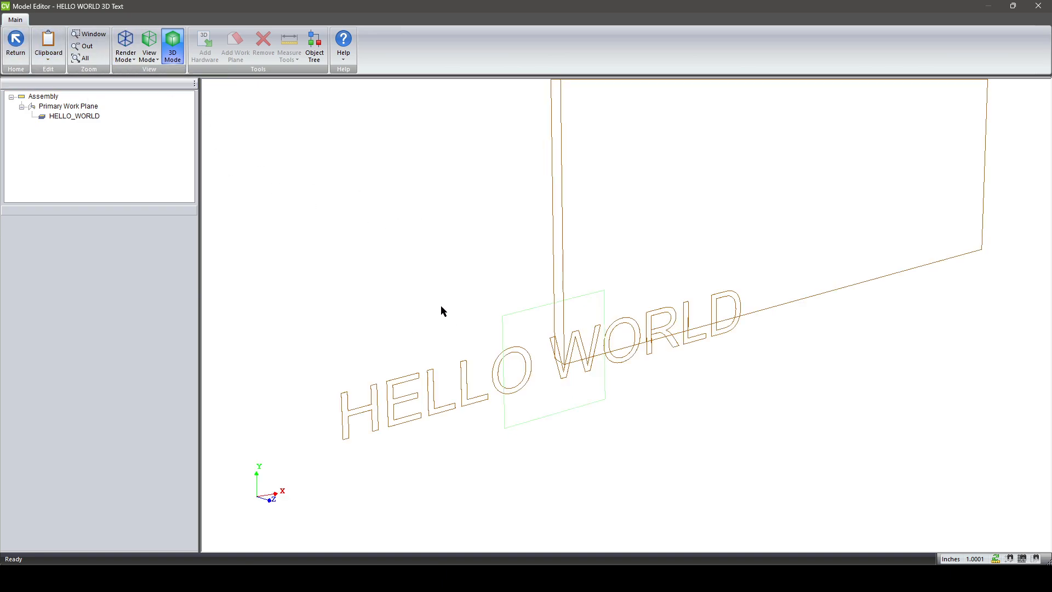
# - Save the changes to the text model and close the material's properties and the Material Manager
pyautogui.click(15, 44)
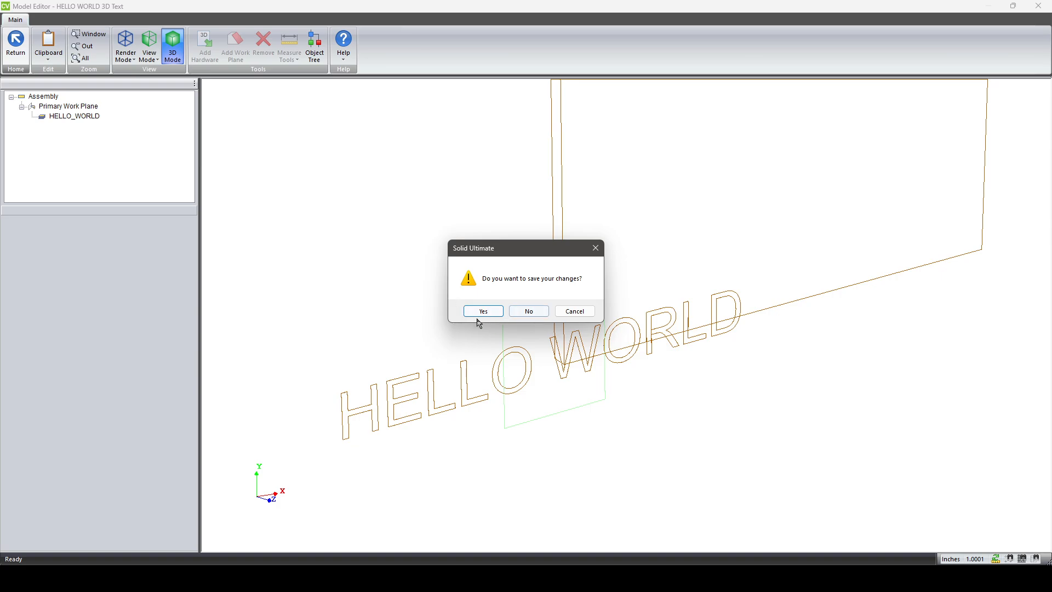
pyautogui.click(483, 311)
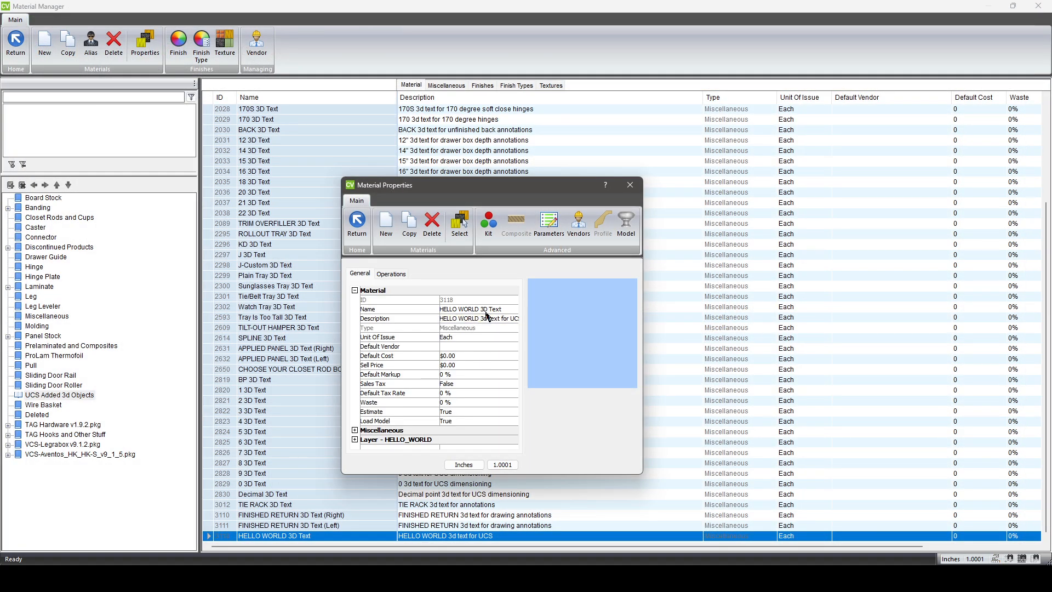
pyautogui.click(357, 224)
pyautogui.click(15, 43)
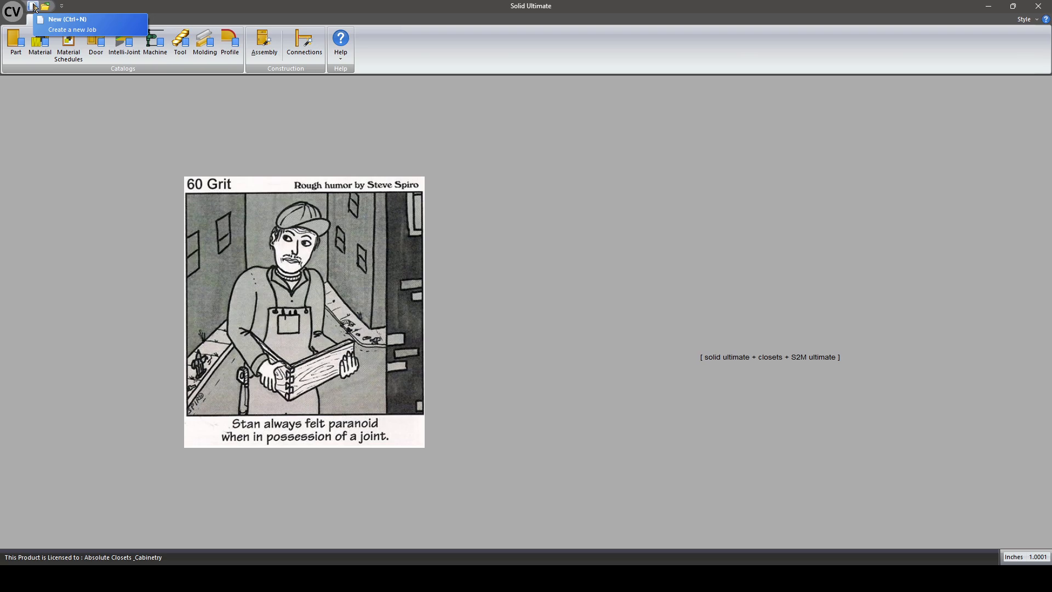
# - Create a new job with the default properties and draw one straight horizontal wall about 137 inches long
pyautogui.click(33, 7)
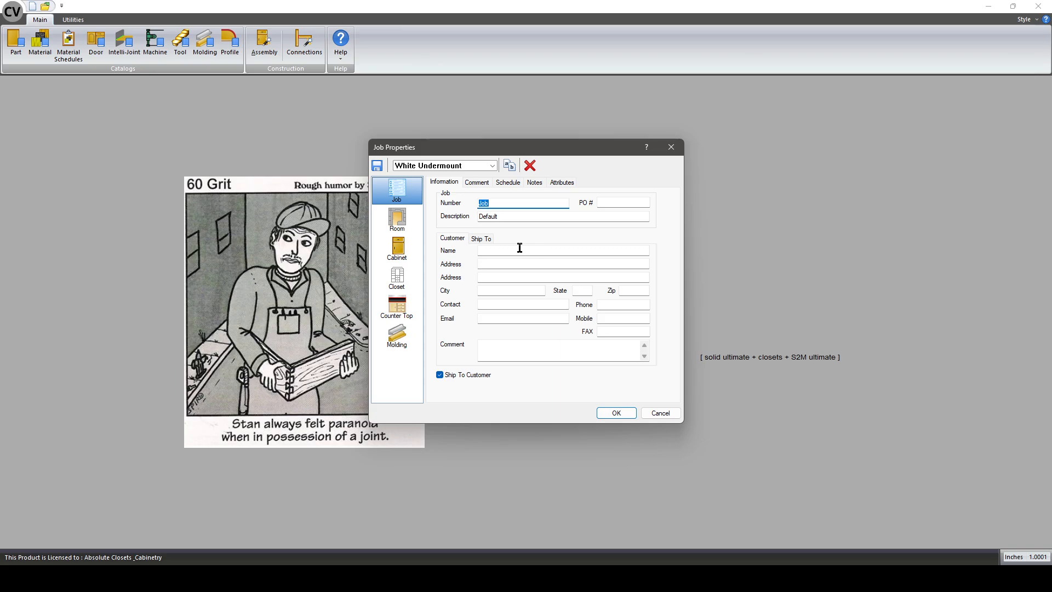
pyautogui.click(616, 413)
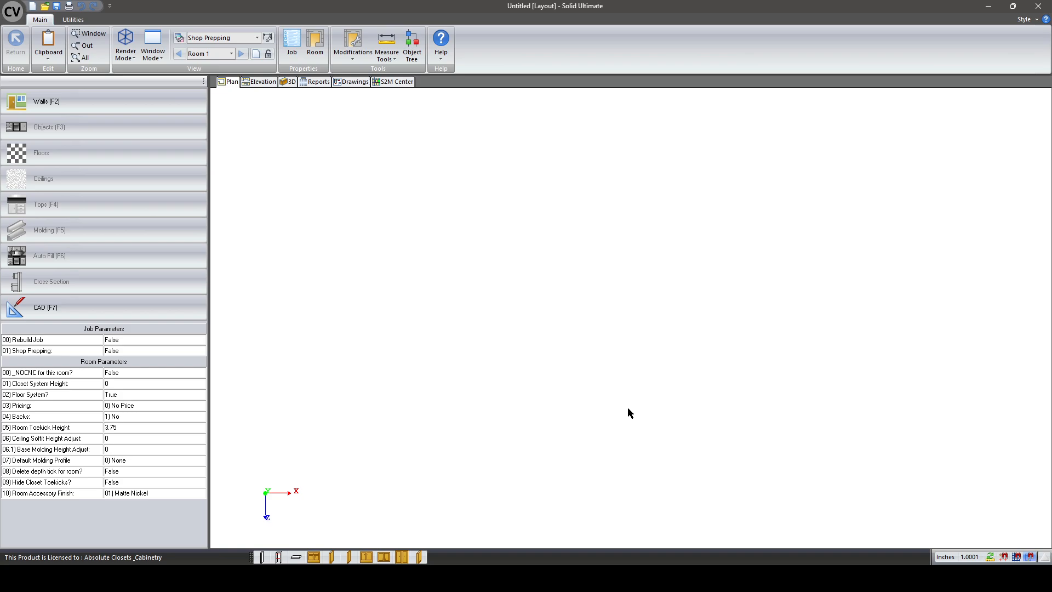
pyautogui.click(165, 100)
pyautogui.click(428, 230)
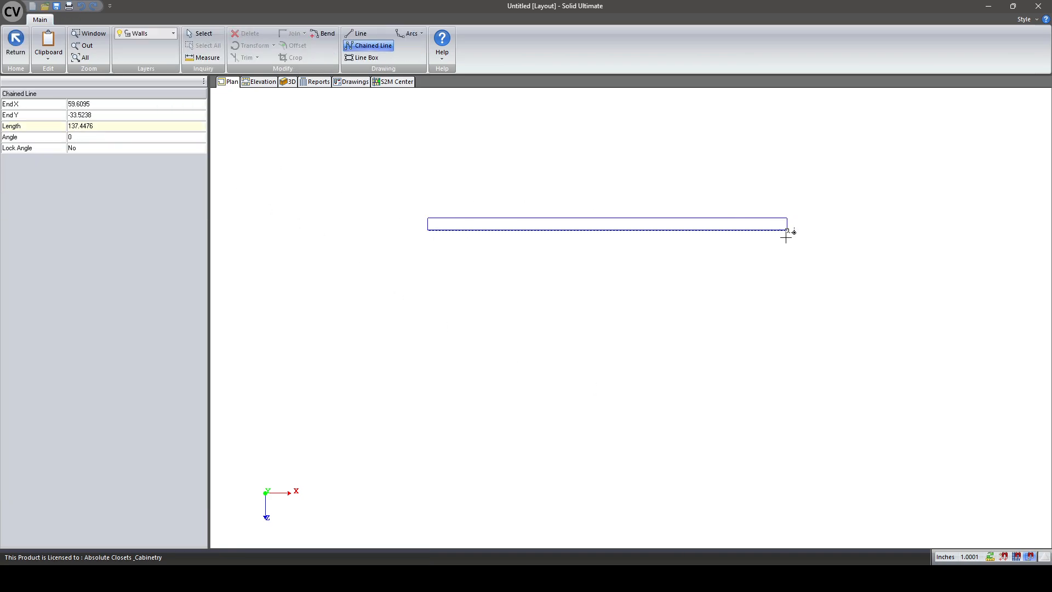
pyautogui.click(787, 234)
pyautogui.press('Escape')
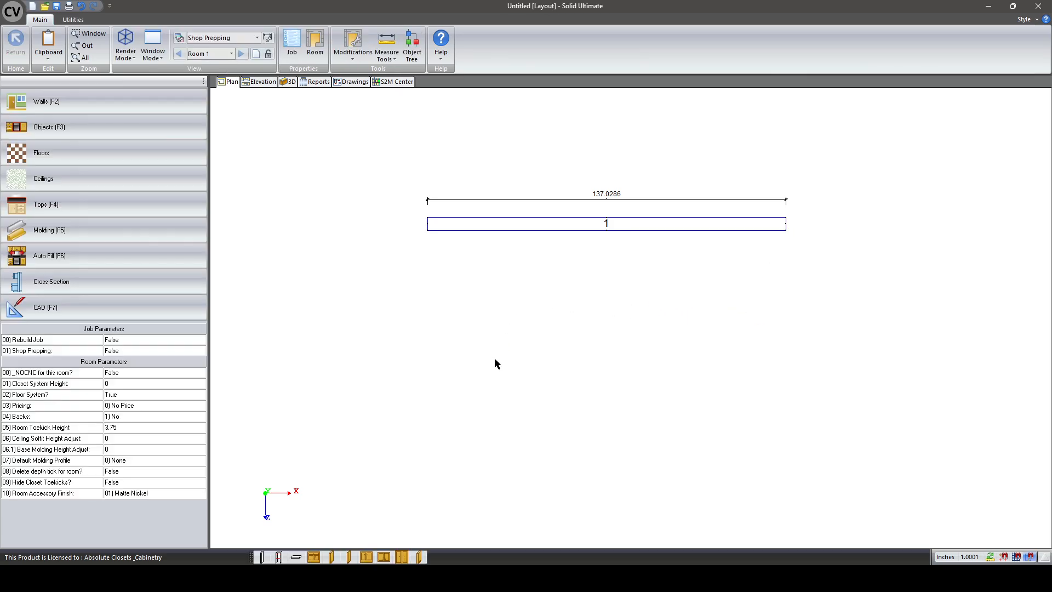
# - Place a 30-inch-wide base cabinet with a drawer over pair doors near the middle of the wall and show it in elevation
pyautogui.click(314, 554)
pyautogui.click(601, 286)
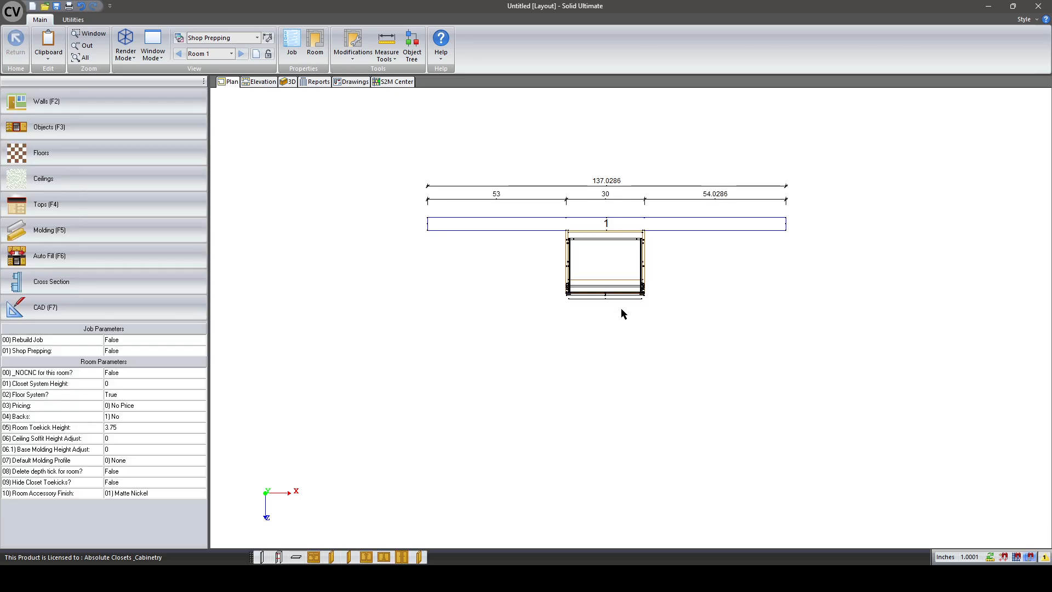
pyautogui.scroll(-1, 617, 306)
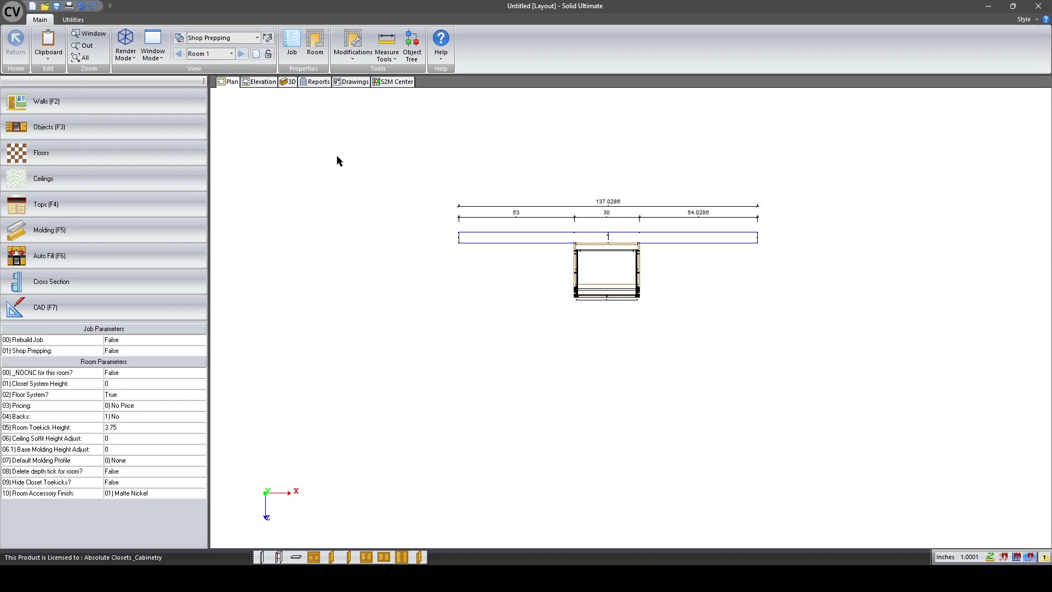
pyautogui.click(260, 81)
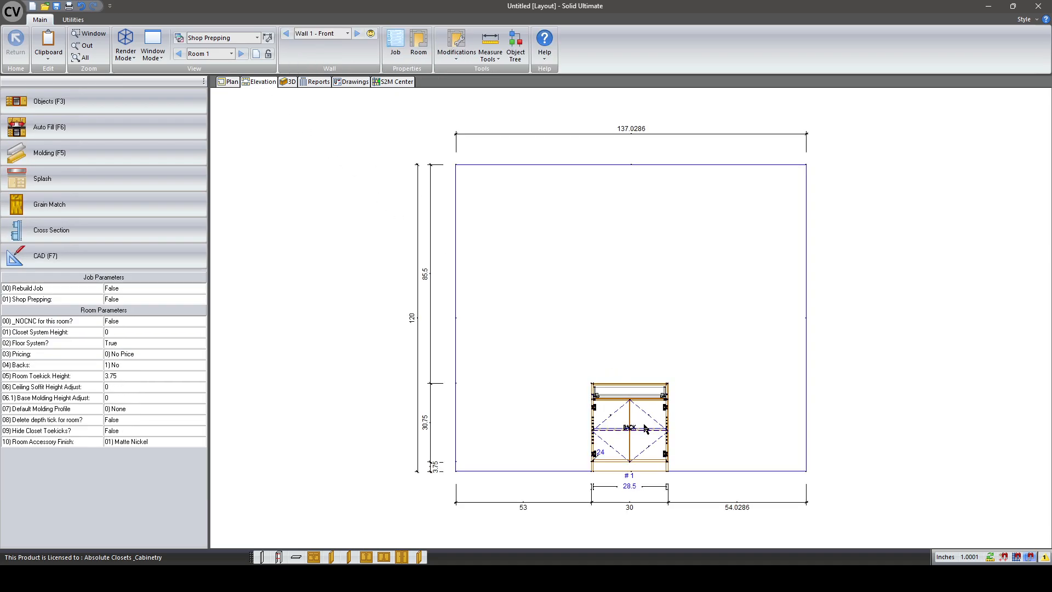
pyautogui.scroll(2, 644, 463)
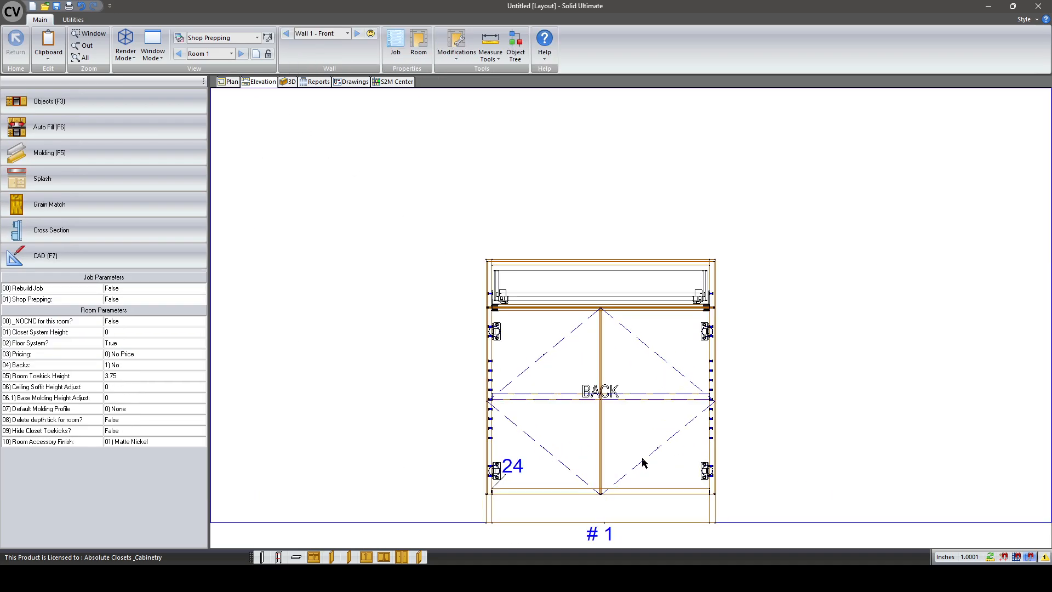
# - Open the list of User Created Standards and return to the job's elevation layout
pyautogui.click(75, 20)
pyautogui.click(53, 44)
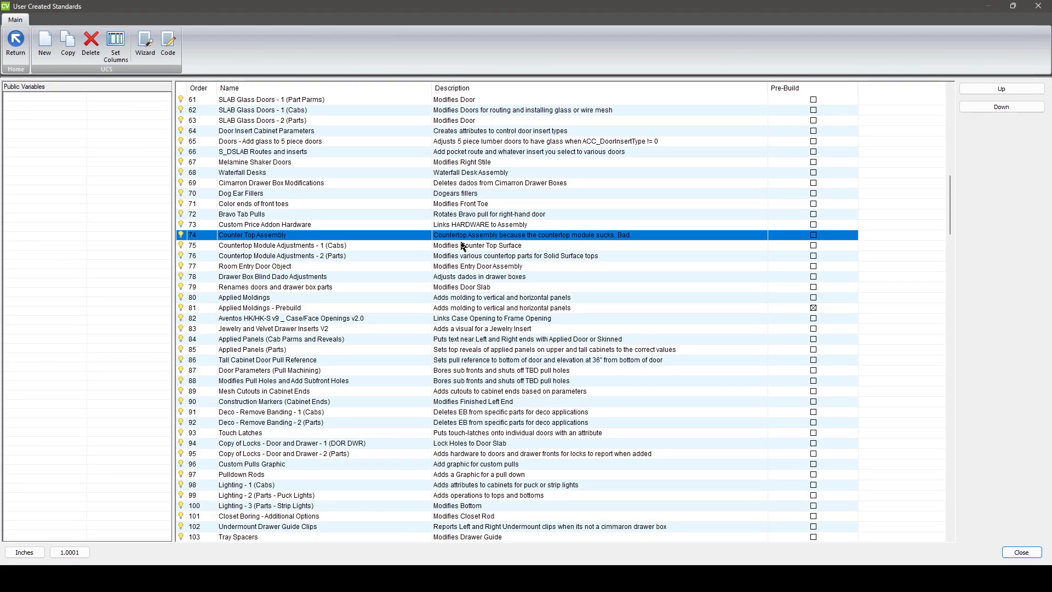
pyautogui.click(15, 42)
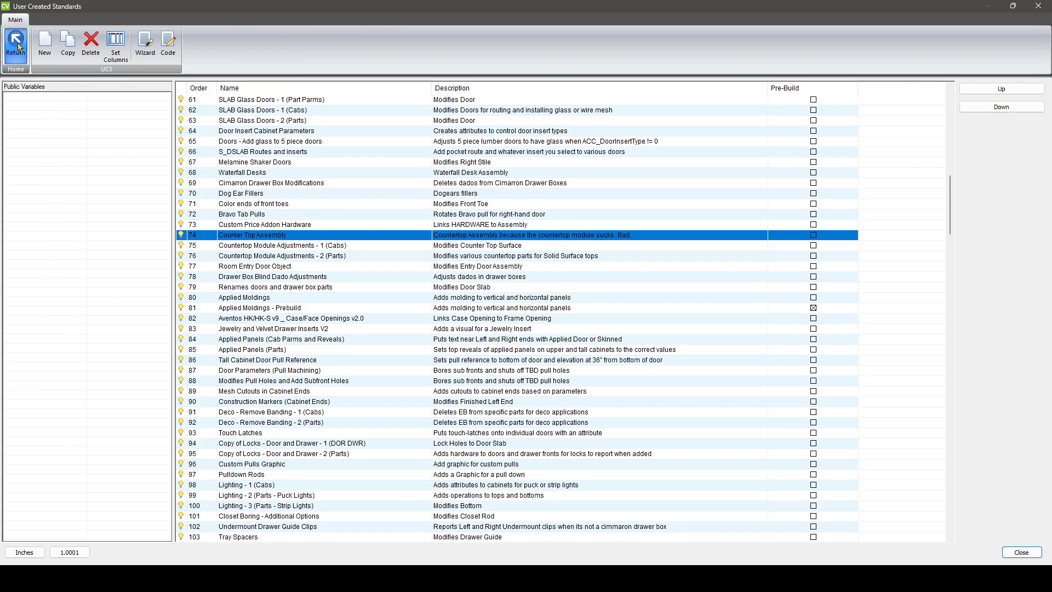
pyautogui.click(304, 170)
pyautogui.click(39, 20)
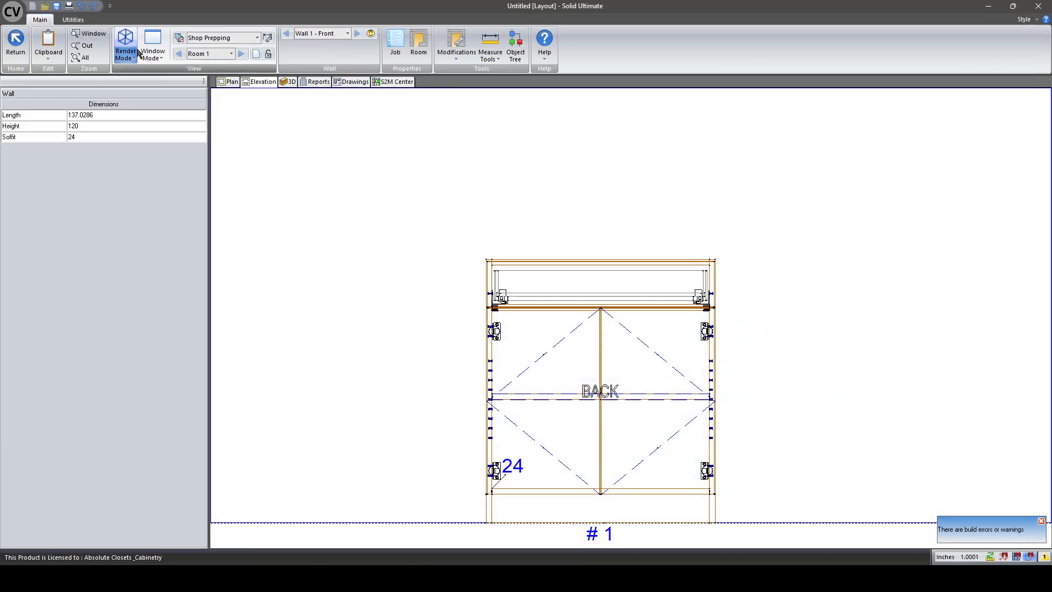
pyautogui.click(16, 43)
# - Close the untitled job without saving it
pyautogui.click(12, 12)
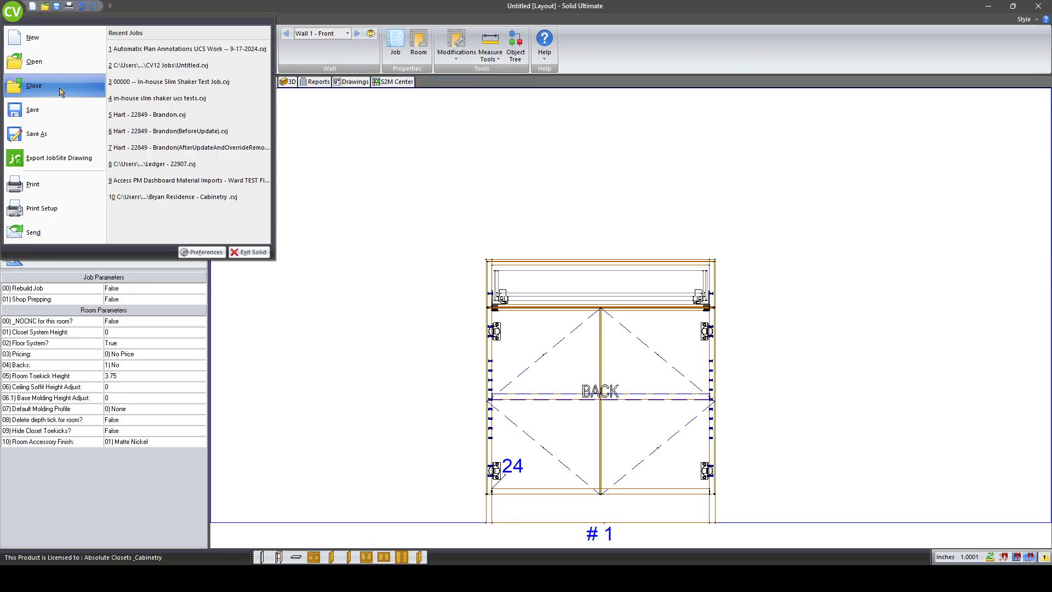
pyautogui.click(61, 88)
pyautogui.click(527, 311)
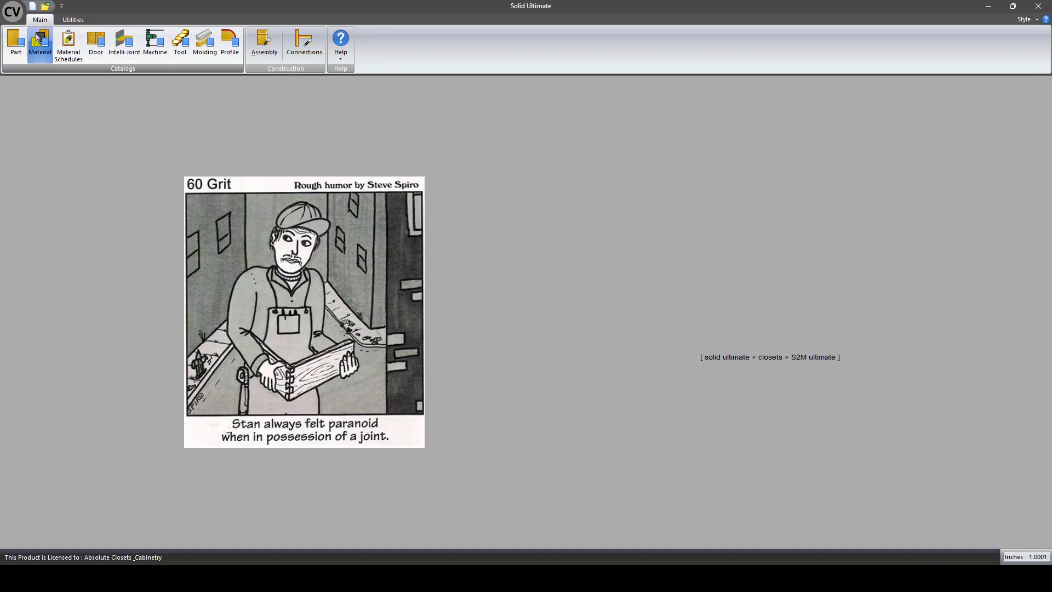
# - Look up the ID of the HELLO WORLD 3D Text material among the UCS Added 3d Objects in the Material Manager
pyautogui.click(42, 45)
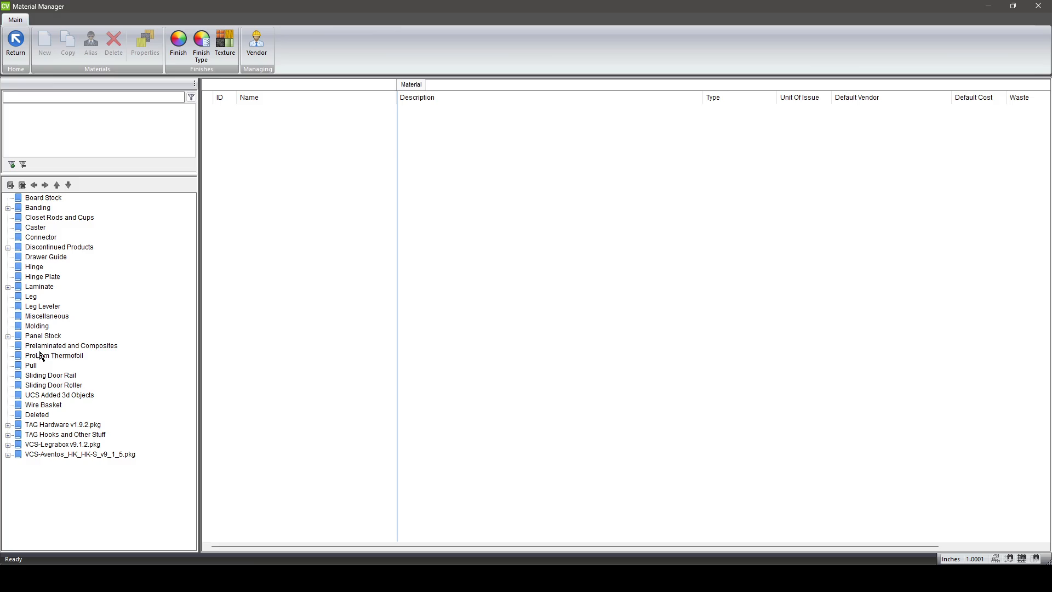
pyautogui.click(36, 316)
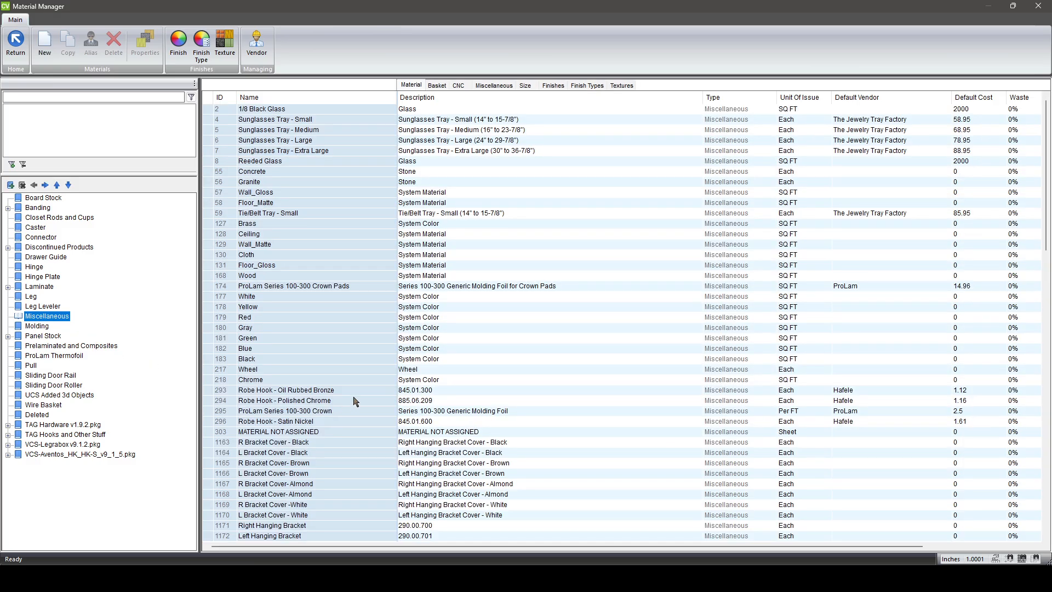
pyautogui.scroll(-20, 353, 402)
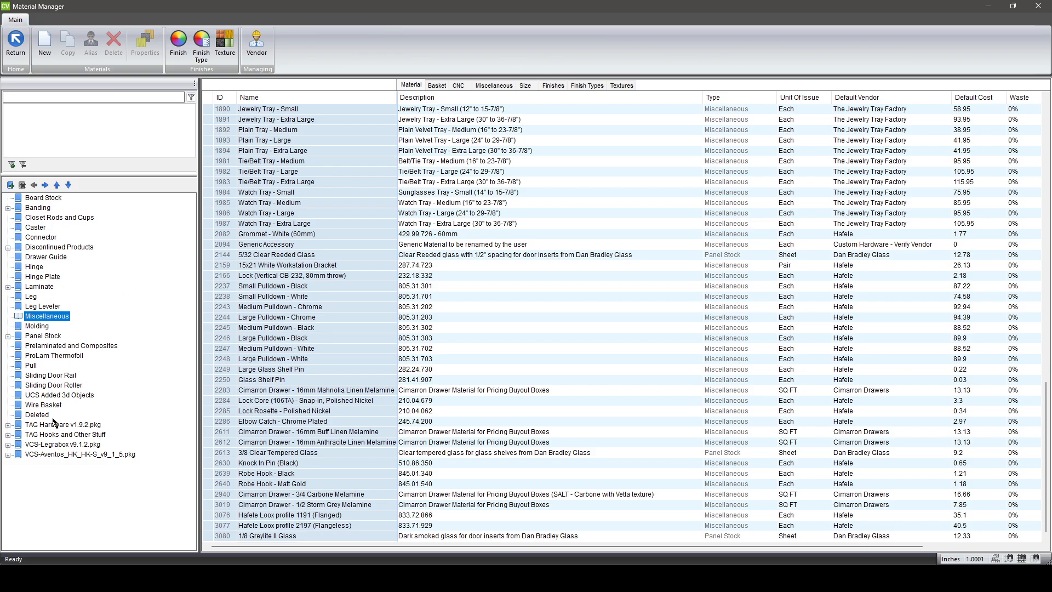
pyautogui.click(60, 395)
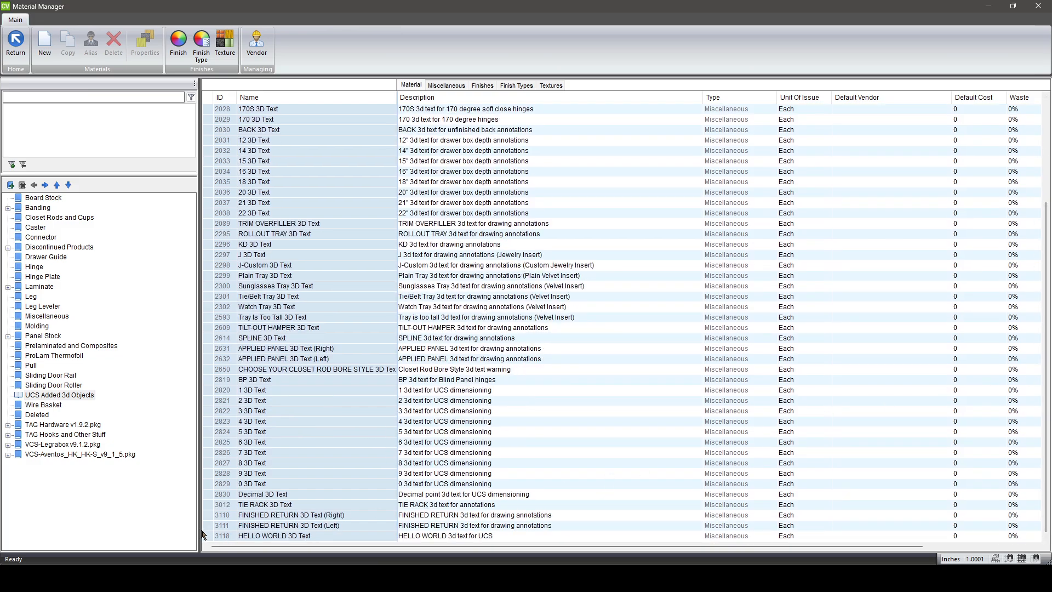
pyautogui.click(232, 537)
pyautogui.click(231, 526)
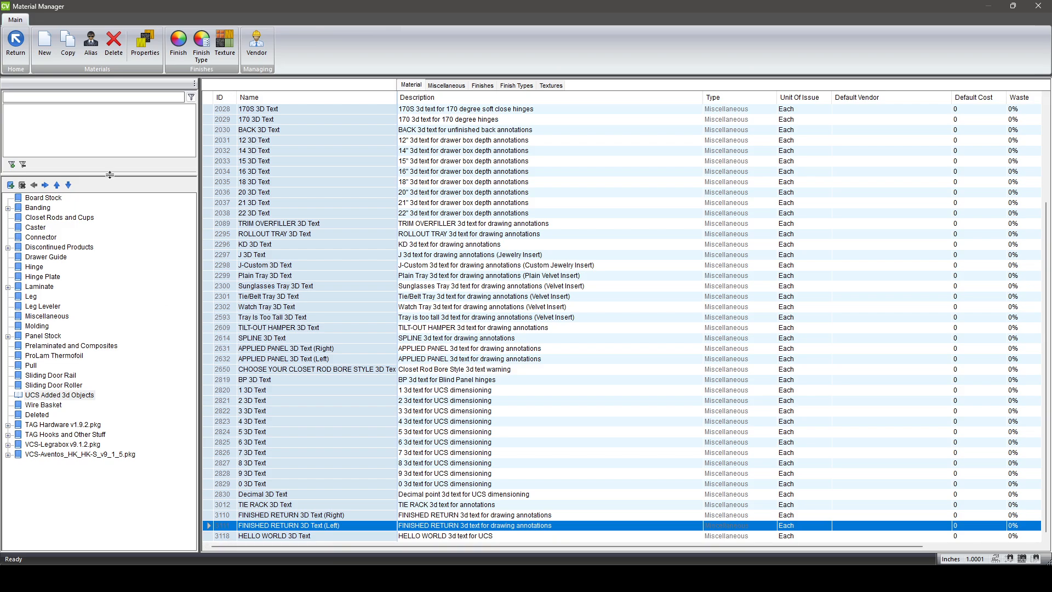
pyautogui.click(17, 42)
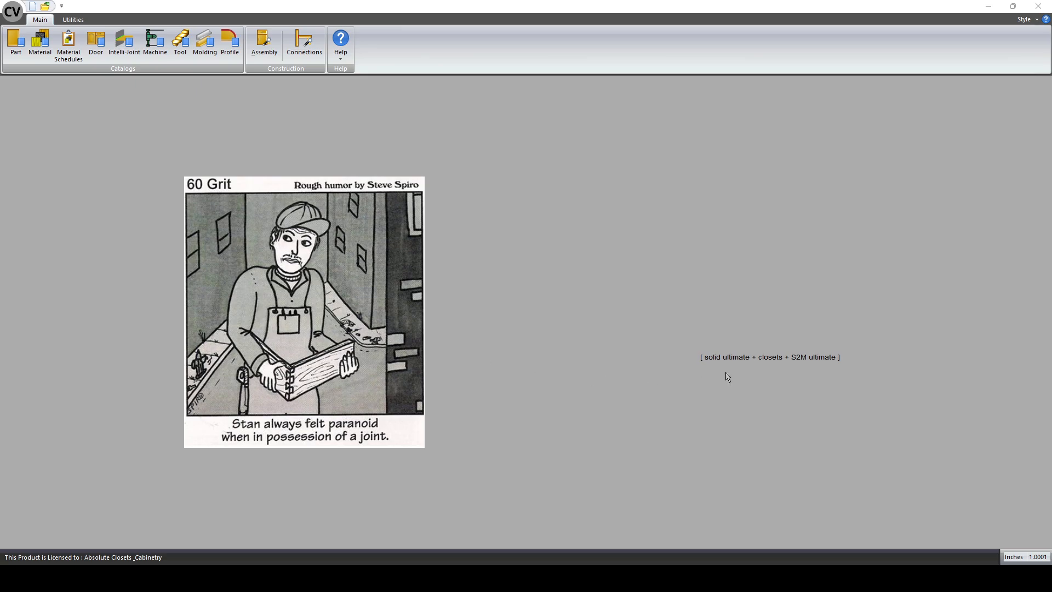
# - Create a new job numbered 3118 and draw one straight horizontal wall about 142 inches long
pyautogui.write('3118')
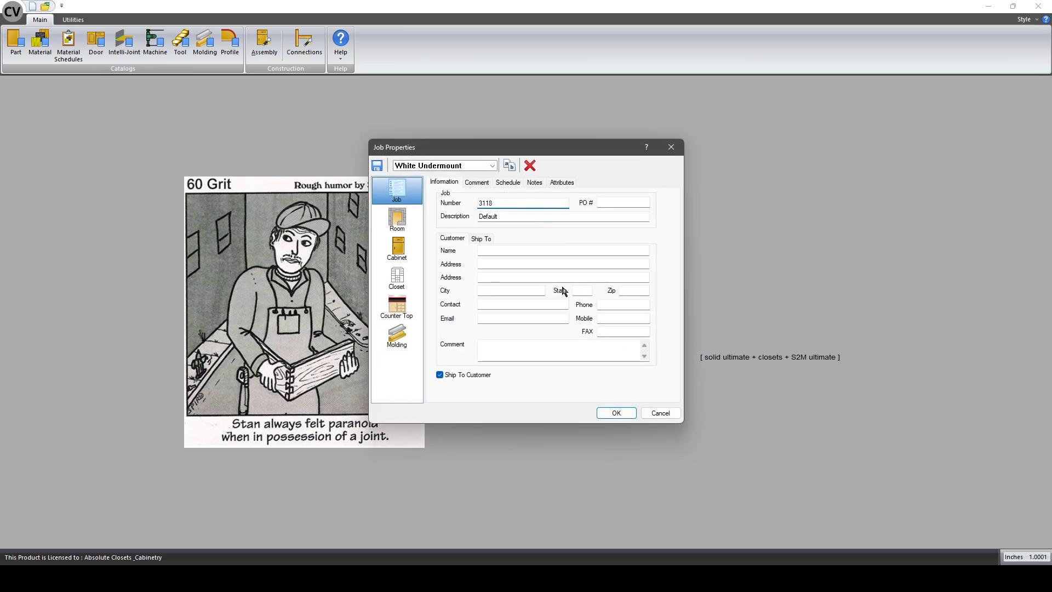
pyautogui.click(616, 412)
pyautogui.click(159, 101)
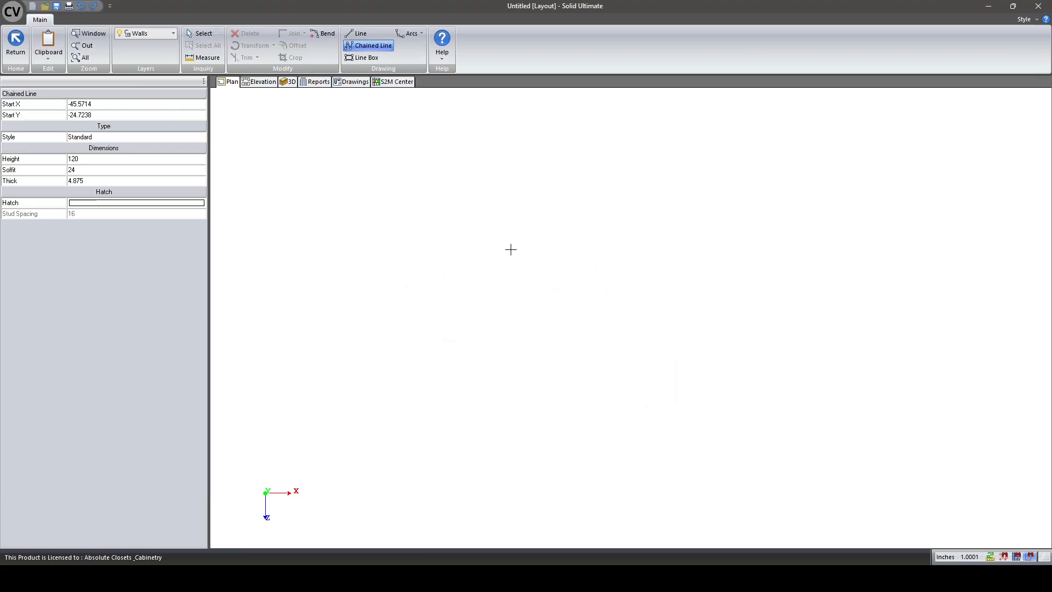
pyautogui.click(435, 228)
pyautogui.click(808, 229)
pyautogui.press('Escape')
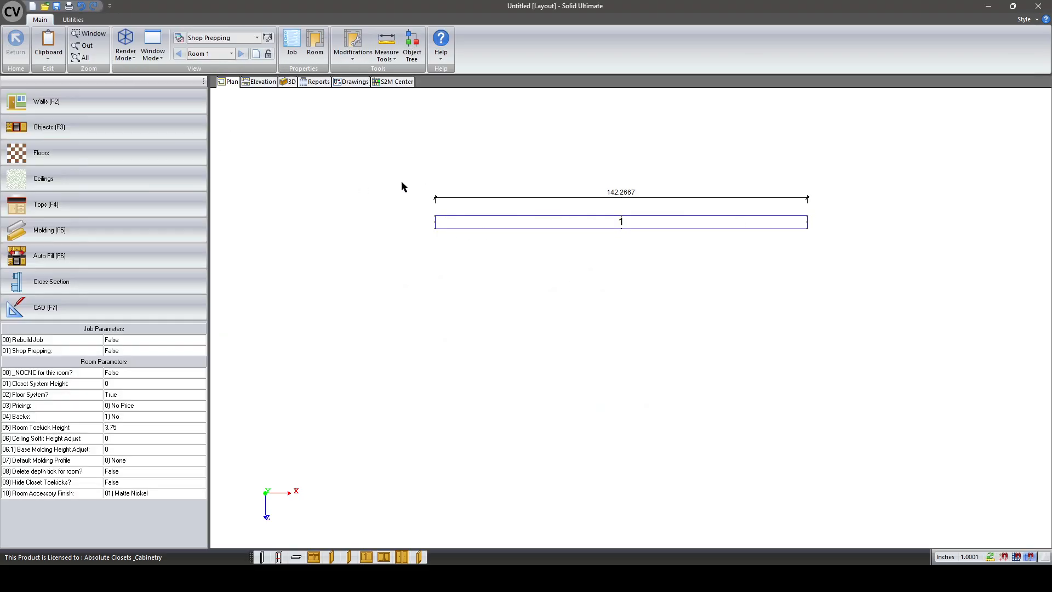
# - Place a 30-inch-wide Base - Drawer over Pair Doors cabinet from the ACC Cabinets catalog near the middle of the wall
pyautogui.click(139, 123)
pyautogui.click(48, 113)
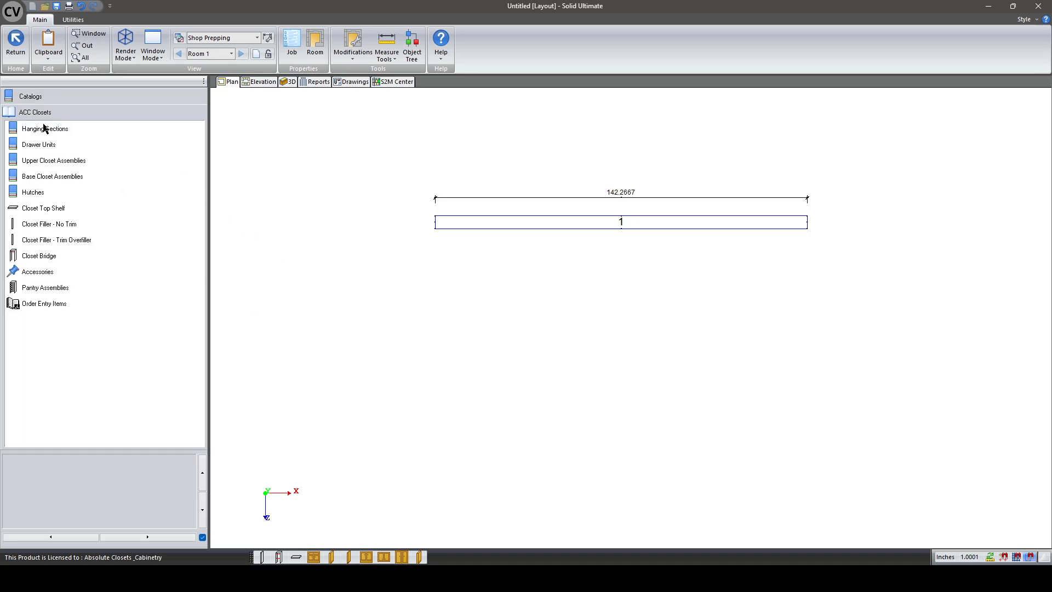
pyautogui.click(34, 95)
pyautogui.click(43, 128)
pyautogui.click(44, 132)
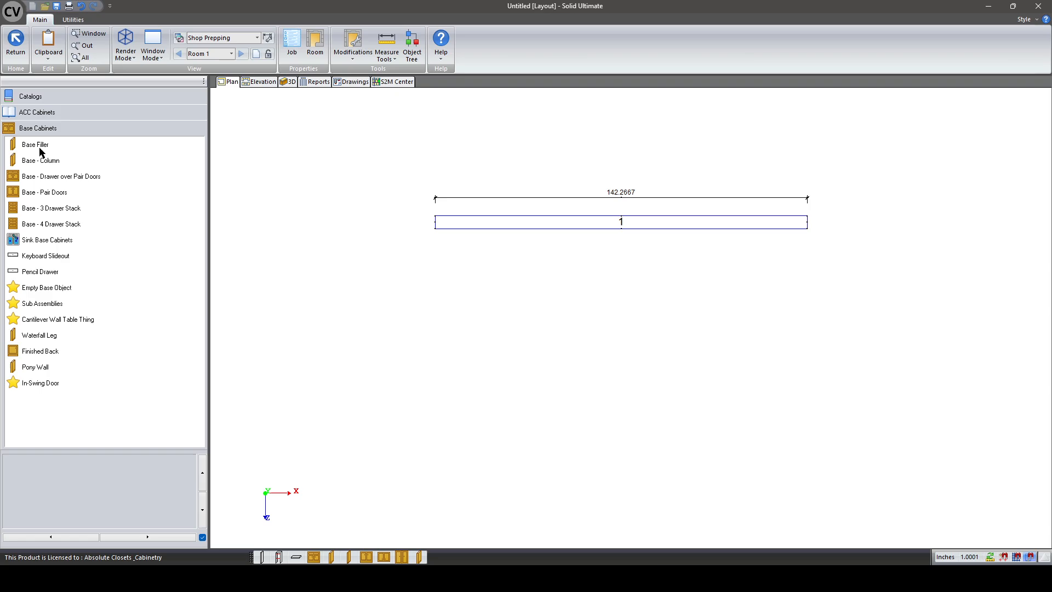
pyautogui.click(73, 176)
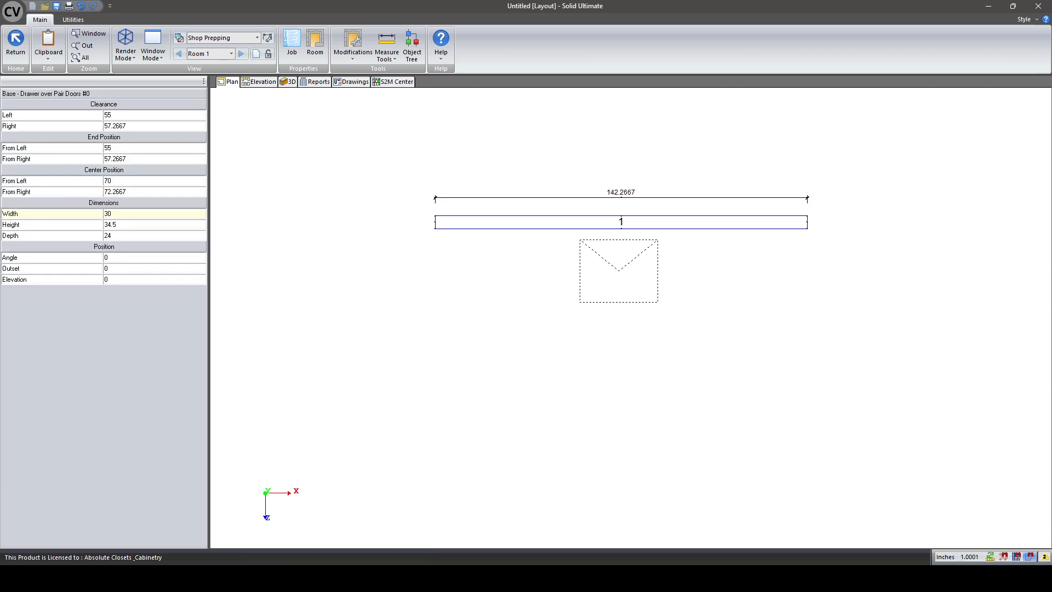
pyautogui.click(620, 270)
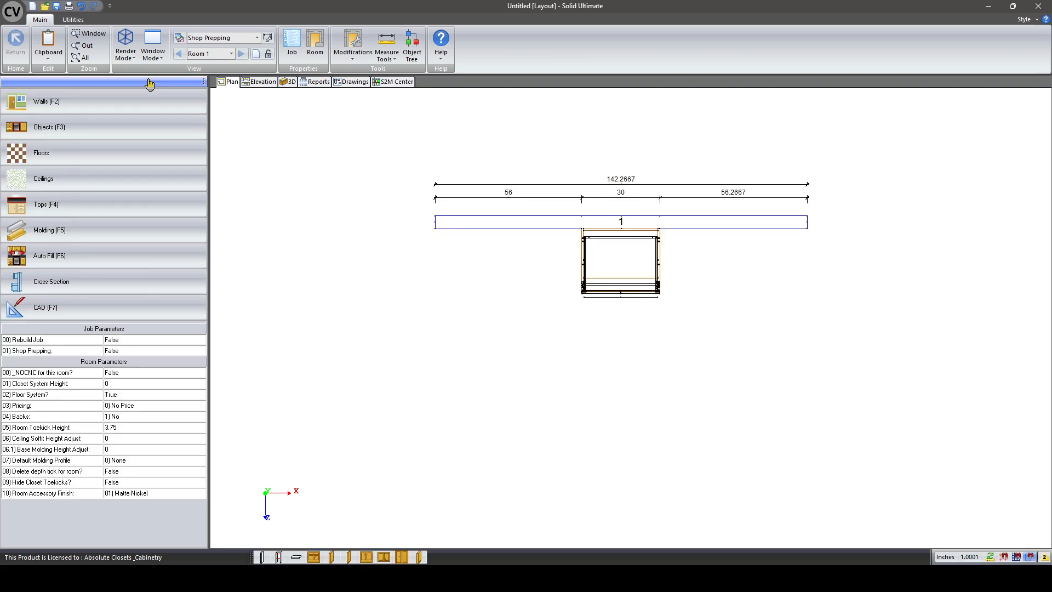
# - Create a User Created Standard named Hello World of the Modify A Part type for Added Custom Part
pyautogui.click(73, 19)
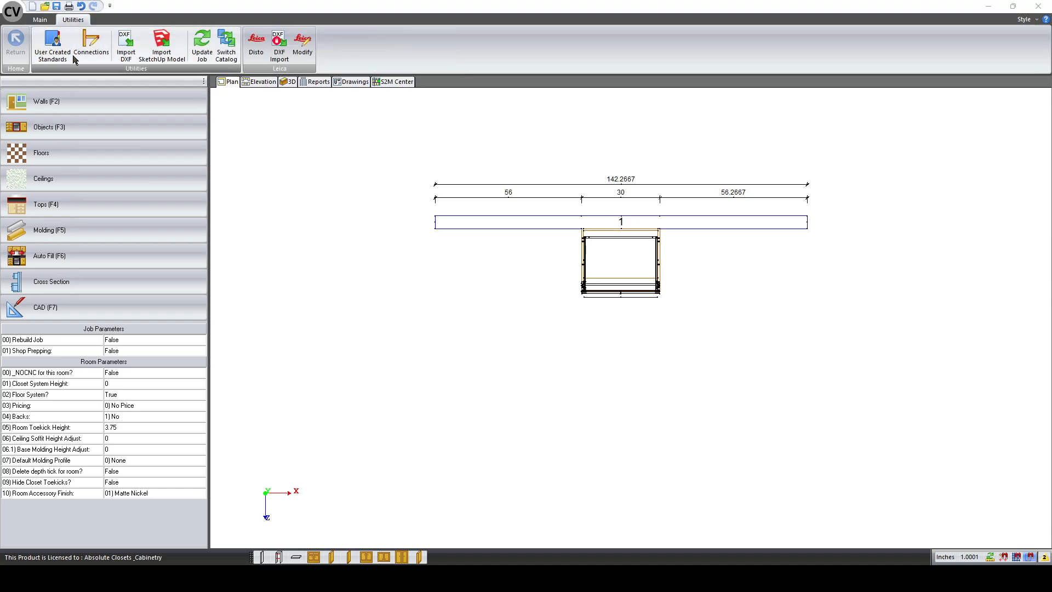
pyautogui.click(70, 55)
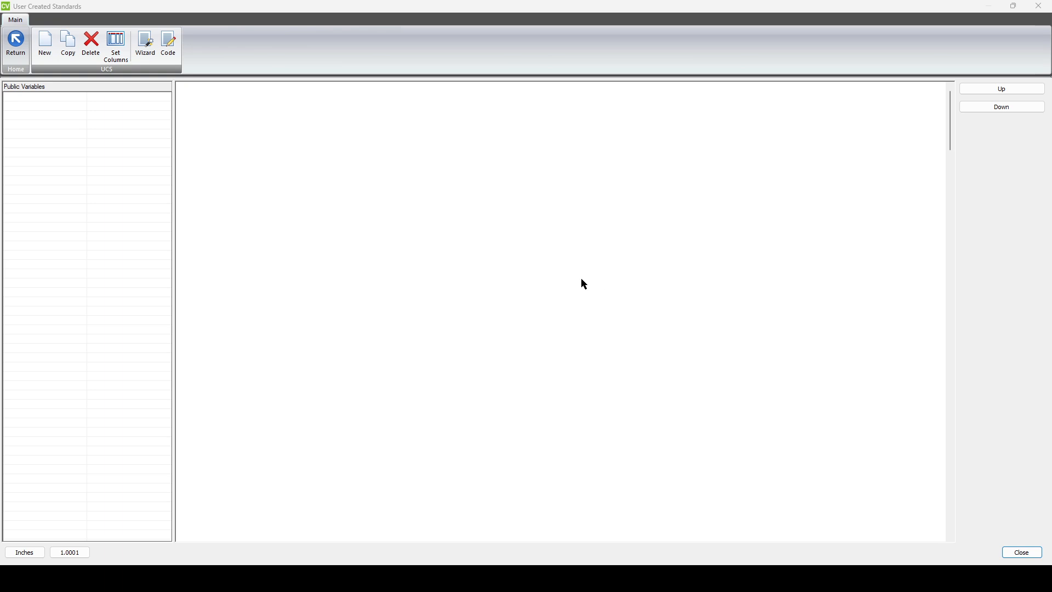
pyautogui.moveTo(510, 219); pyautogui.dragTo(351, 206)
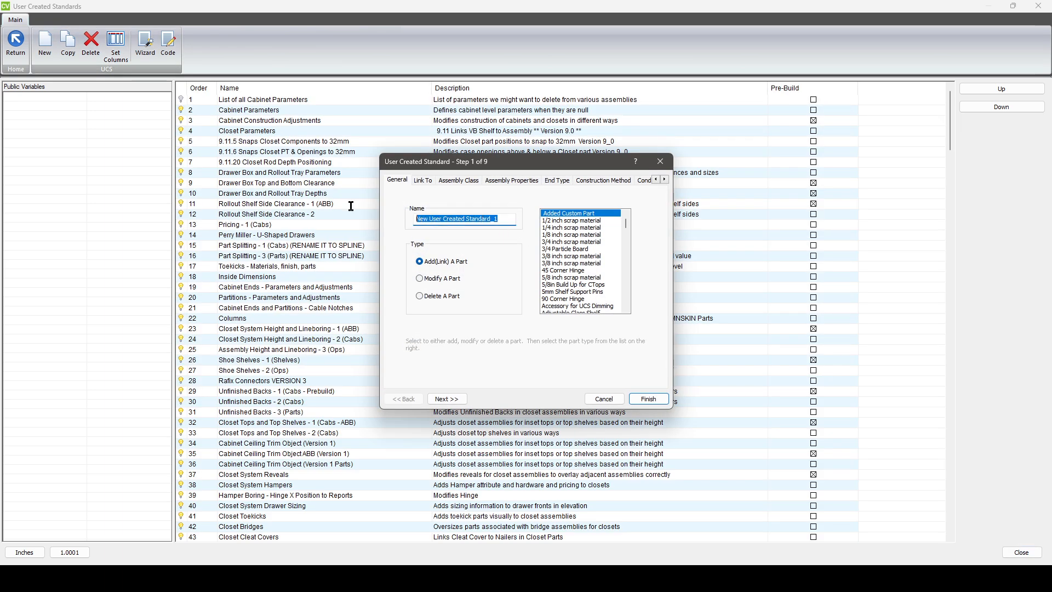
pyautogui.write('Hello Worl')
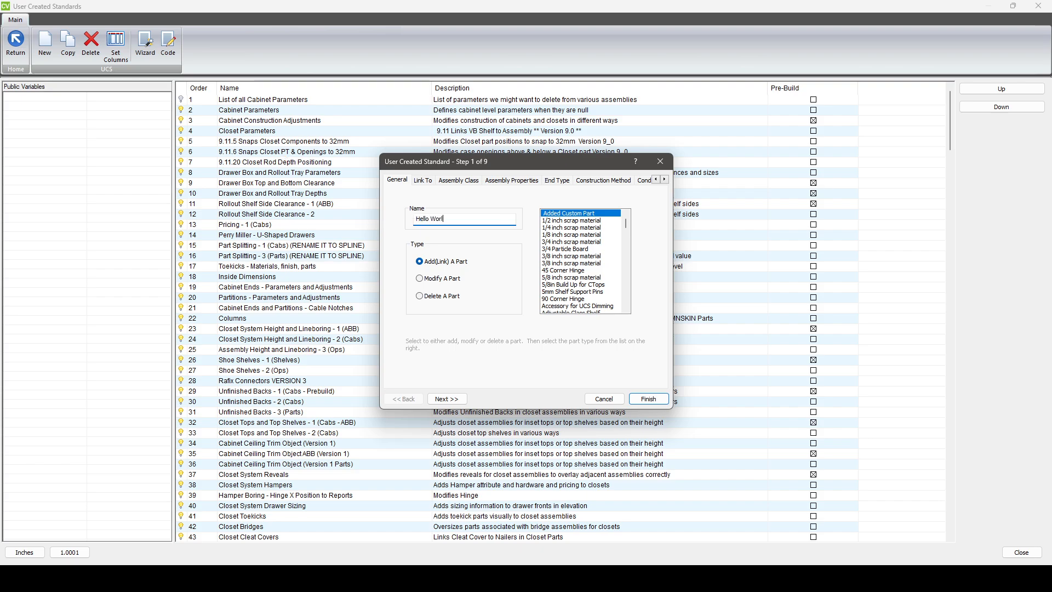
pyautogui.write('d')
pyautogui.click(432, 281)
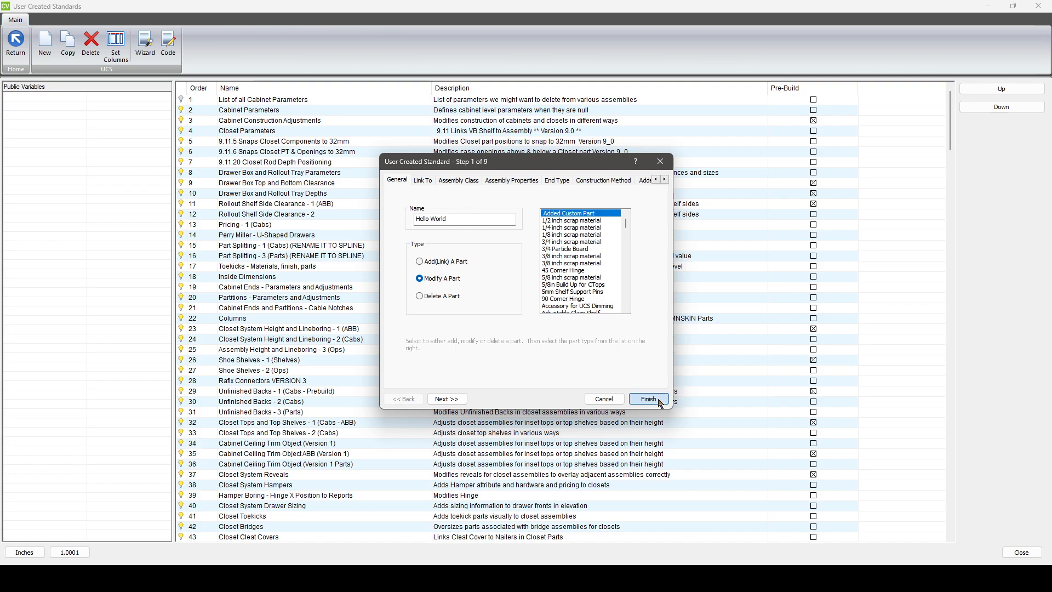
pyautogui.click(650, 399)
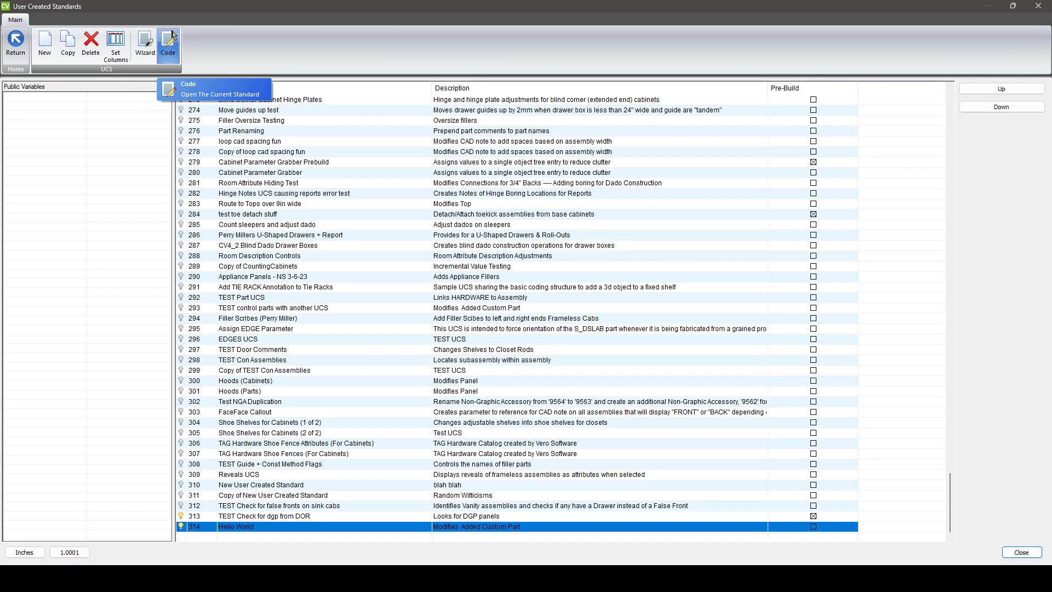
# - Open the code of the Hello World standard and delete all of its generated lines
pyautogui.click(174, 48)
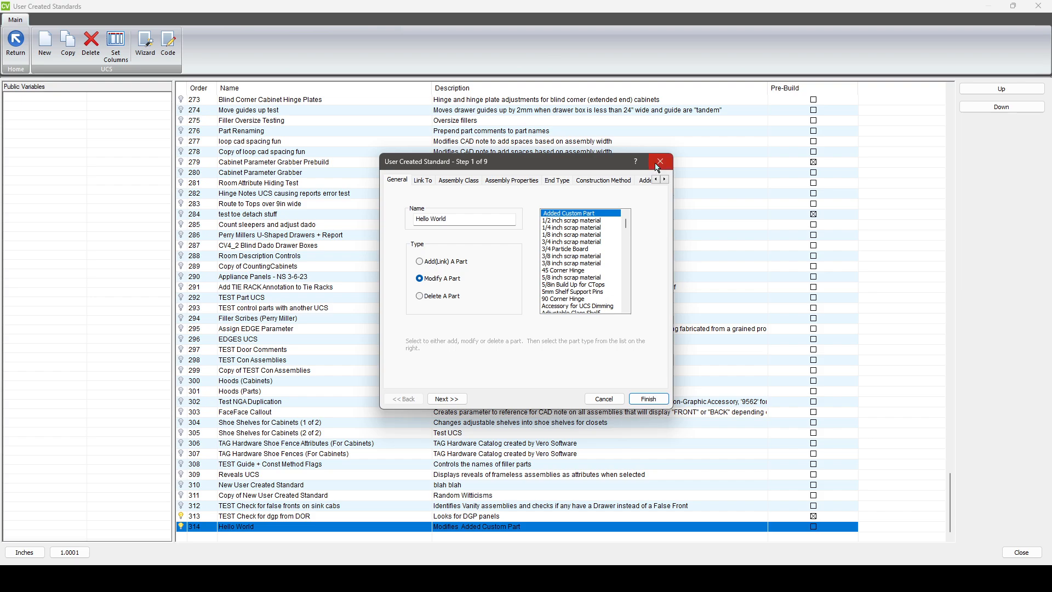
pyautogui.click(665, 159)
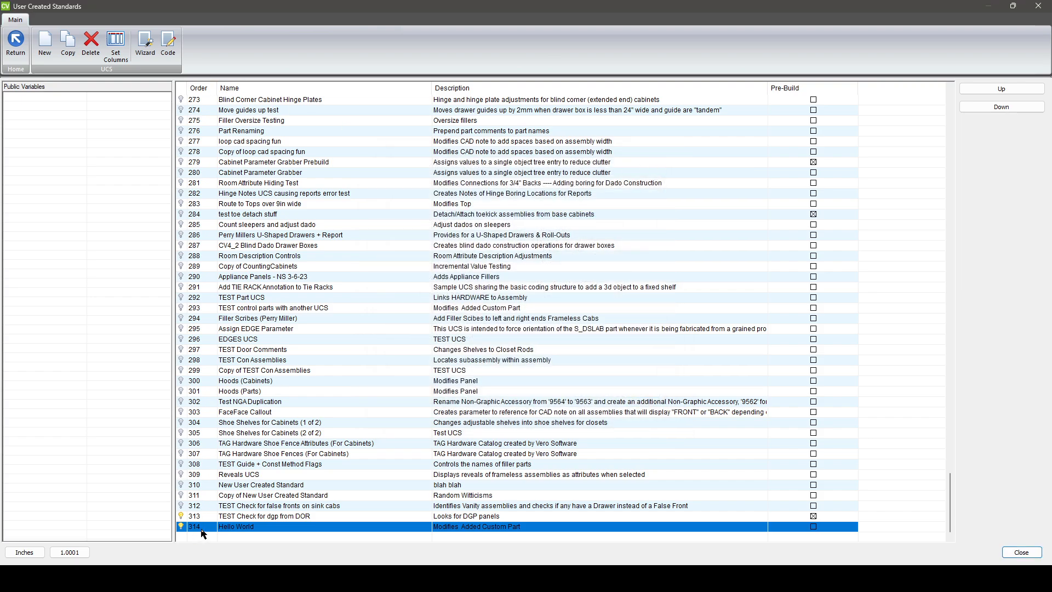
pyautogui.click(169, 47)
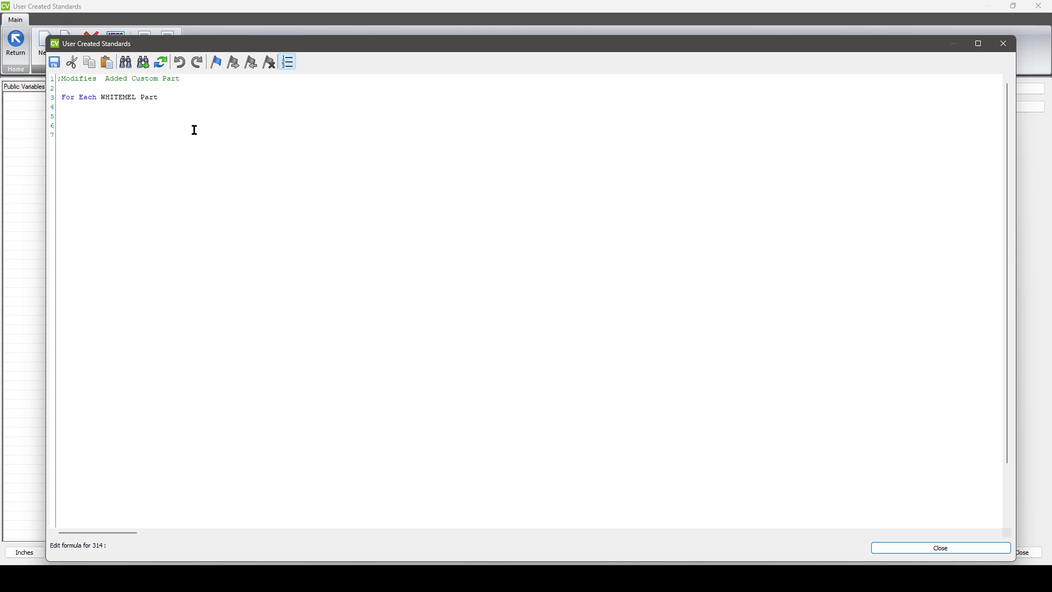
pyautogui.moveTo(163, 97); pyautogui.dragTo(57, 96)
pyautogui.press('BackSpace')
pyautogui.press('BackSpace')
pyautogui.press('BackSpace')
pyautogui.press('BackSpace')
pyautogui.press('BackSpace')
pyautogui.hotkey('shift', 'Home')
pyautogui.press('BackSpace')
pyautogui.press('Delete')
pyautogui.press('Delete')
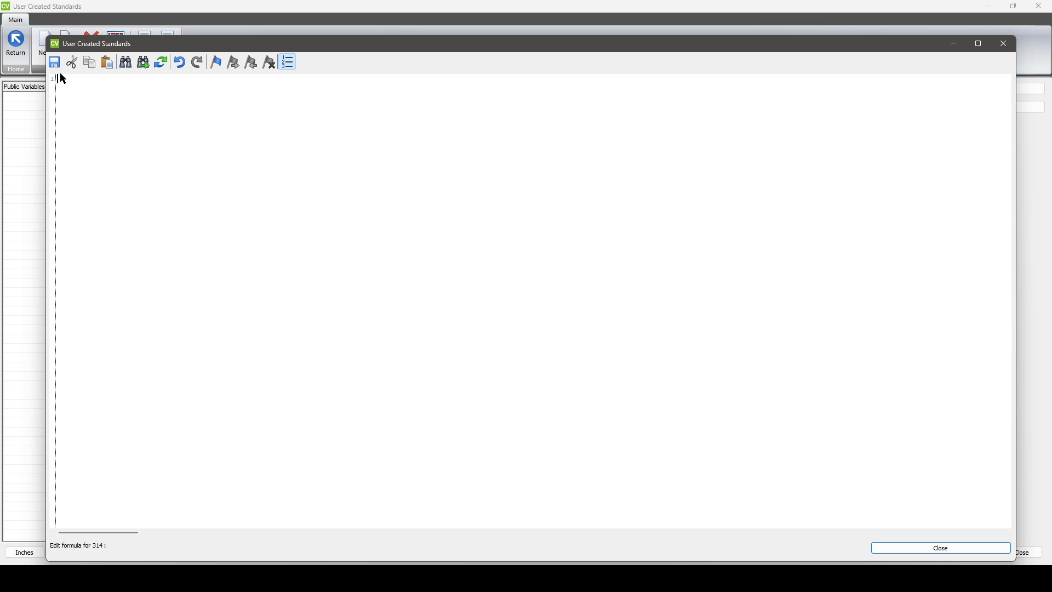
# - Write the comment ";Adds 3d text "Hello World" to every cabinet when toggled" followed by the line "For Each CAB Assembly"
pyautogui.write(';')
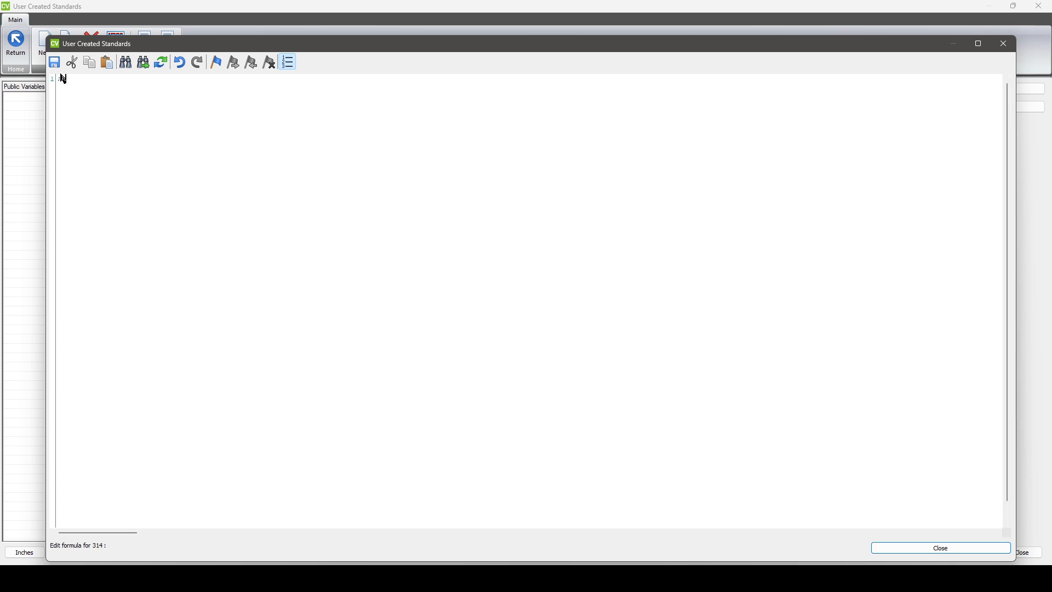
pyautogui.write('adds 3d text "Hello World" to every cabinet when toggled')
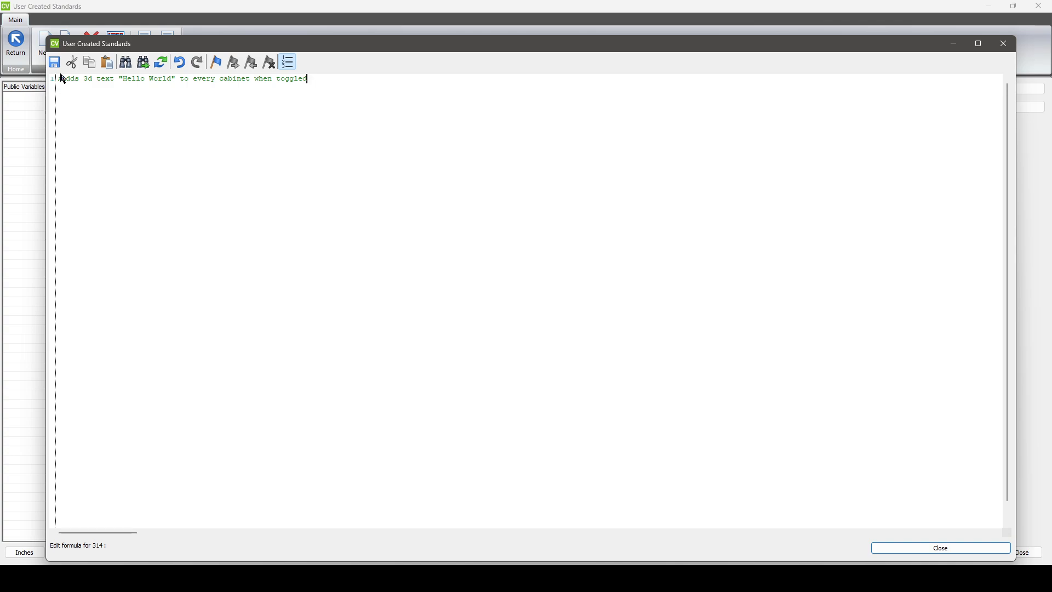
pyautogui.press('Return')
pyautogui.press('Return')
pyautogui.write('For Each CAB Assembly')
pyautogui.press('Return')
pyautogui.press('Return')
# - Add an "If ACC_HelloWorld == null then" block that sets ACC_HelloWorld<bool> = 0 and closes with End If
pyautogui.write('If ACC_')
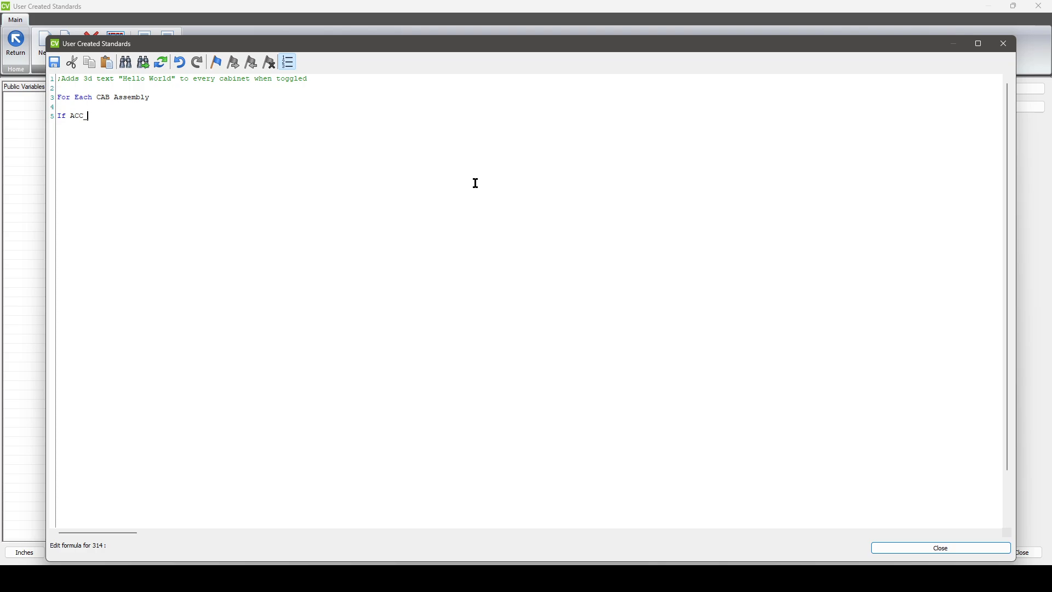
pyautogui.write('HelloWorld == null')
pyautogui.write('then')
pyautogui.press('Return')
pyautogui.write('ACC_HelloWorld')
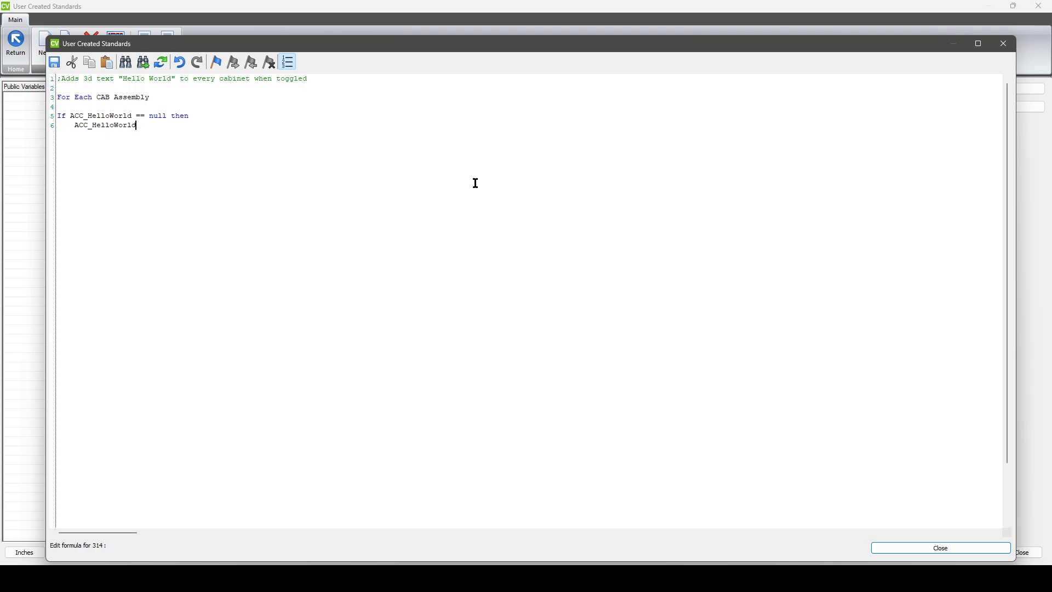
pyautogui.write('<bool>')
pyautogui.press('Left')
pyautogui.press('Left')
pyautogui.press('Left')
pyautogui.write('= 0')
pyautogui.write('End If')
pyautogui.press('BackSpace')
pyautogui.press('BackSpace')
pyautogui.write('If')
# - Add ACC_HelloWorld<style> = 1 and ACC_HelloWorld<desc> = 'Say Hello!', then save the code and return to the plan layout
pyautogui.press('Return')
pyautogui.write('ACC_HelloWorld<style> = 1 ')
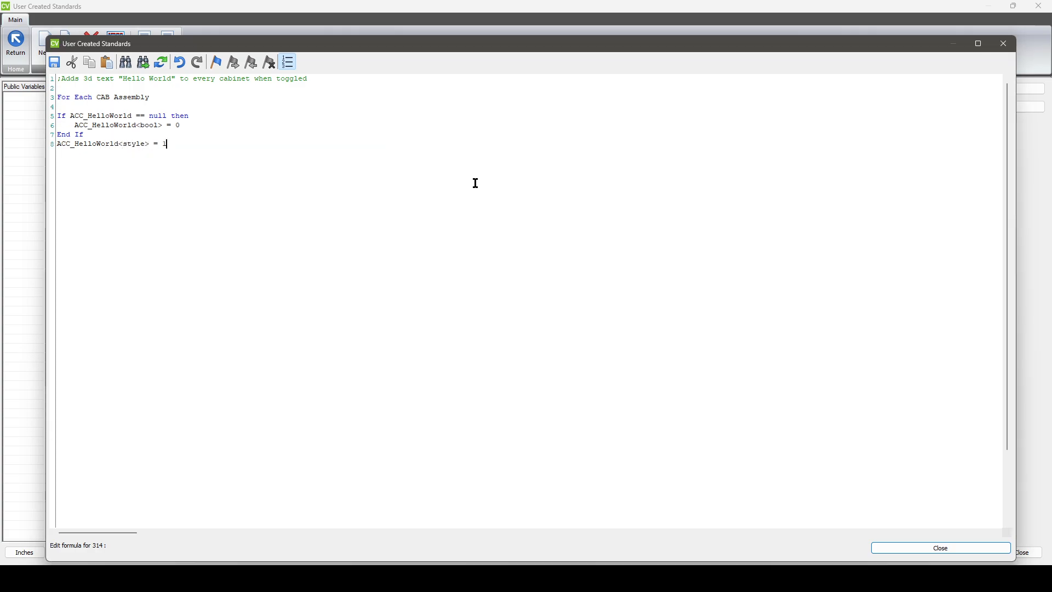
pyautogui.write("ACC_HelloWorld<desc> = 'Hello Wo")
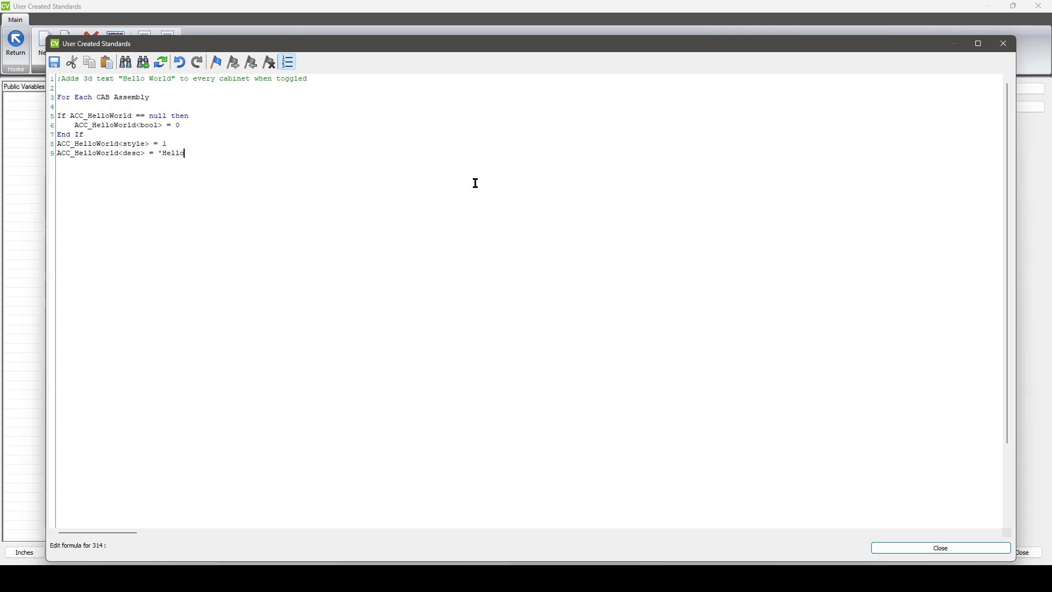
pyautogui.press('BackSpace')
pyautogui.press('BackSpace')
pyautogui.press('BackSpace')
pyautogui.press('BackSpace')
pyautogui.press('BackSpace')
pyautogui.press('BackSpace')
pyautogui.press('BackSpace')
pyautogui.press('BackSpace')
pyautogui.write("Say Hello!'")
pyautogui.click(916, 549)
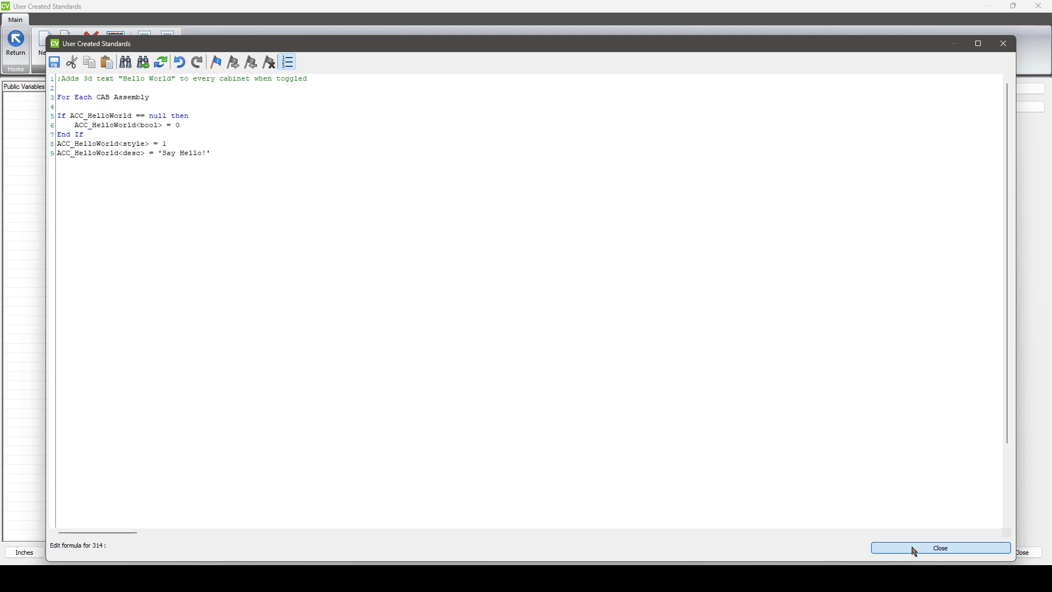
pyautogui.click(577, 333)
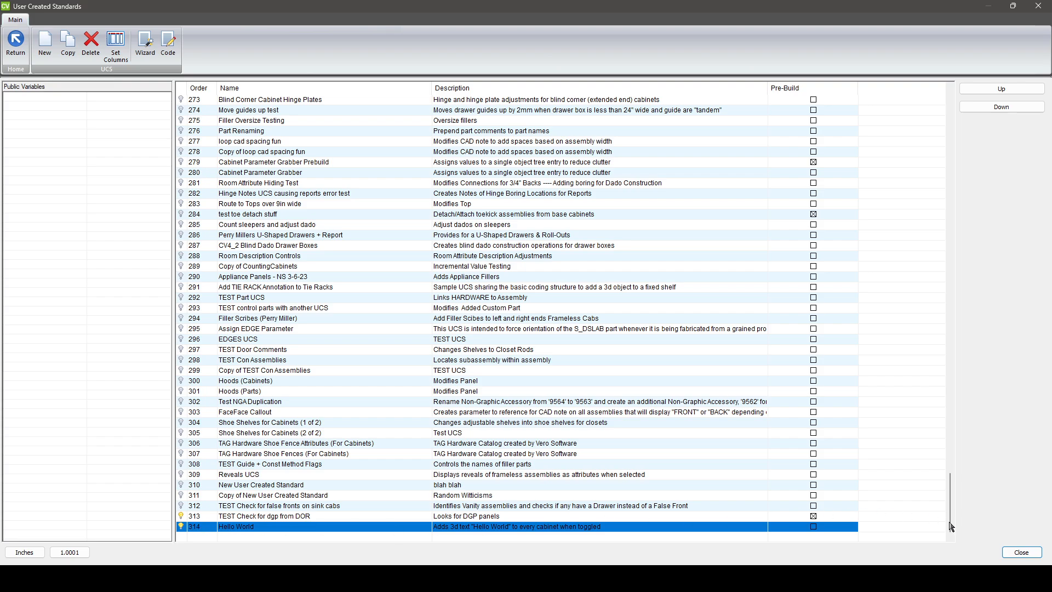
pyautogui.click(1022, 552)
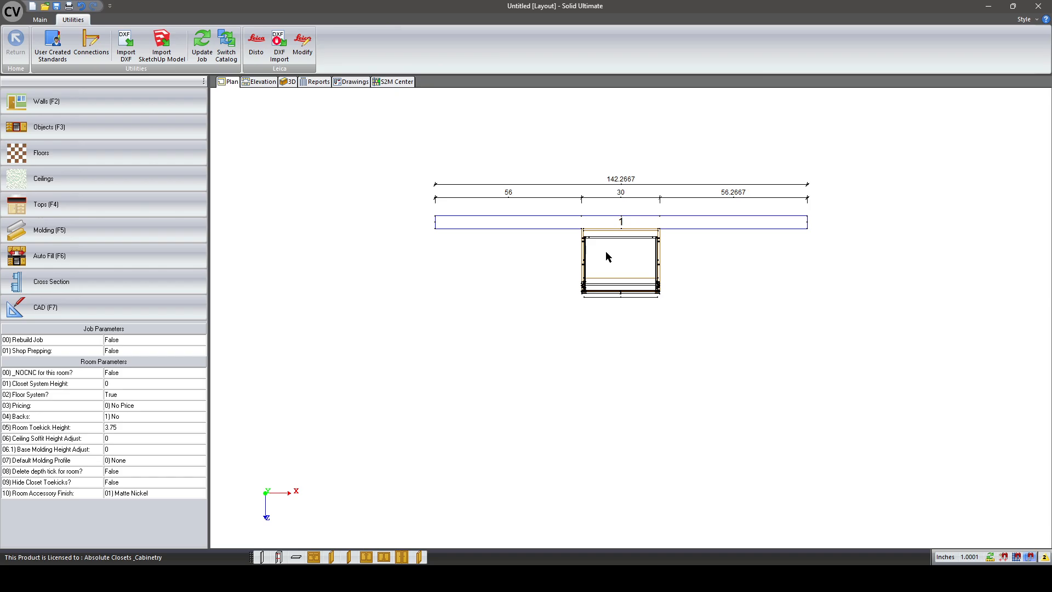
# - Select the base cabinet and test its Say Hello! attribute by toggling it on and off
pyautogui.click(629, 246)
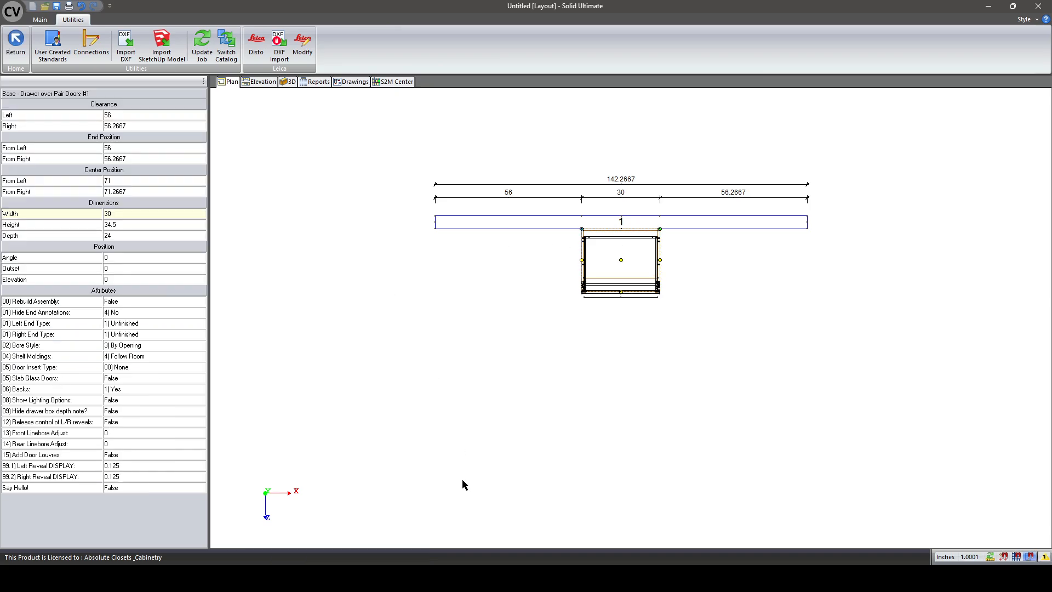
pyautogui.click(22, 487)
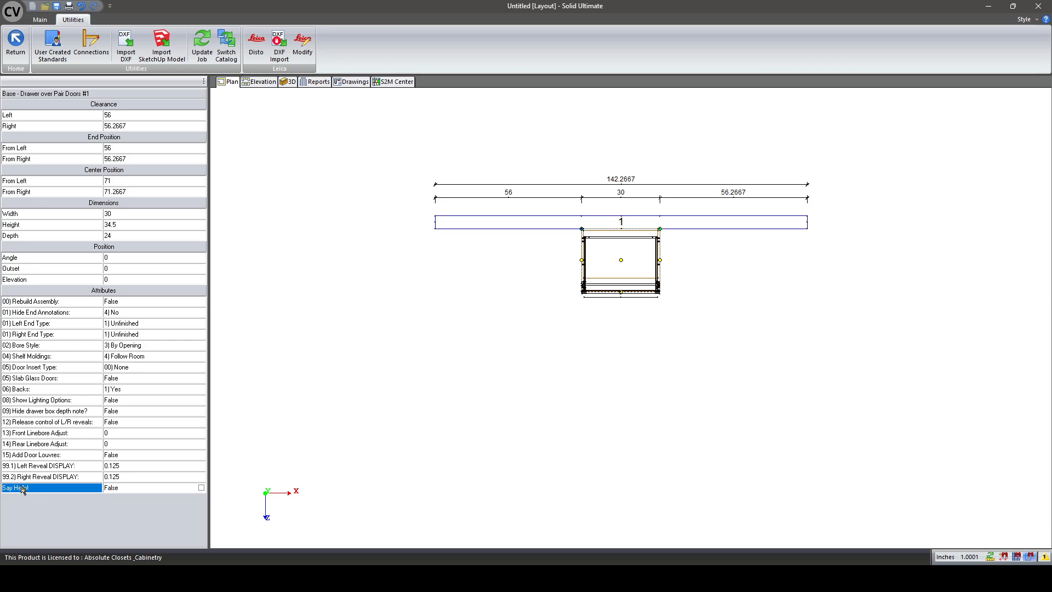
pyautogui.click(201, 488)
pyautogui.click(198, 488)
pyautogui.click(201, 488)
pyautogui.click(201, 488)
pyautogui.click(531, 328)
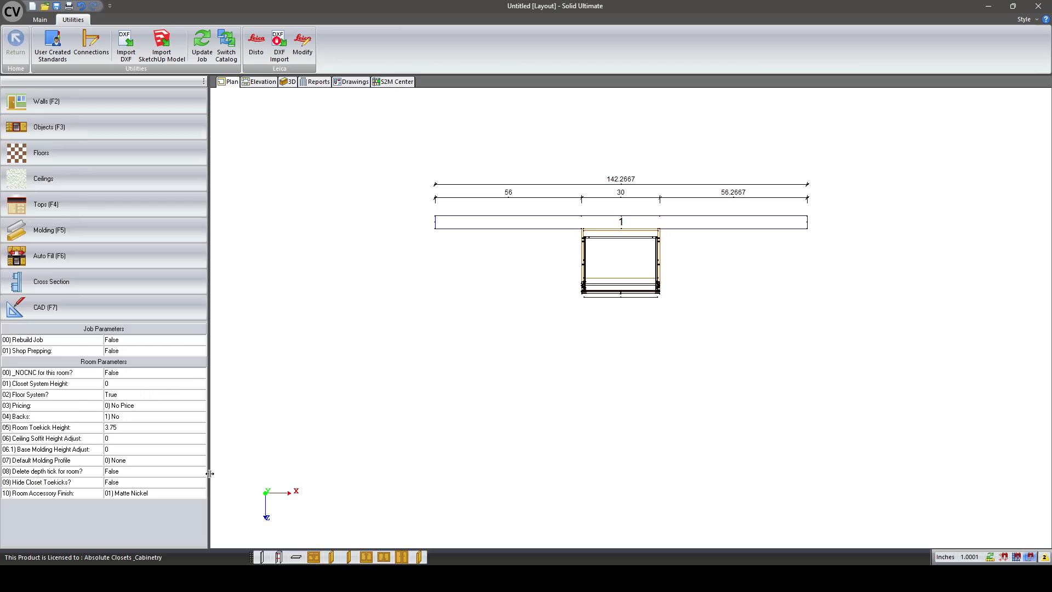
pyautogui.click(618, 262)
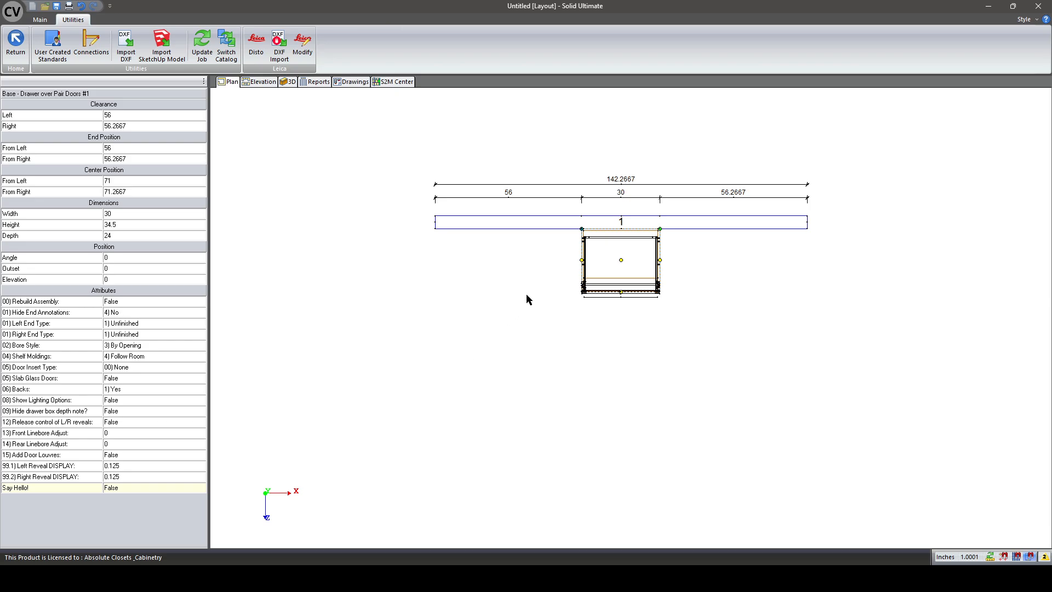
pyautogui.click(540, 280)
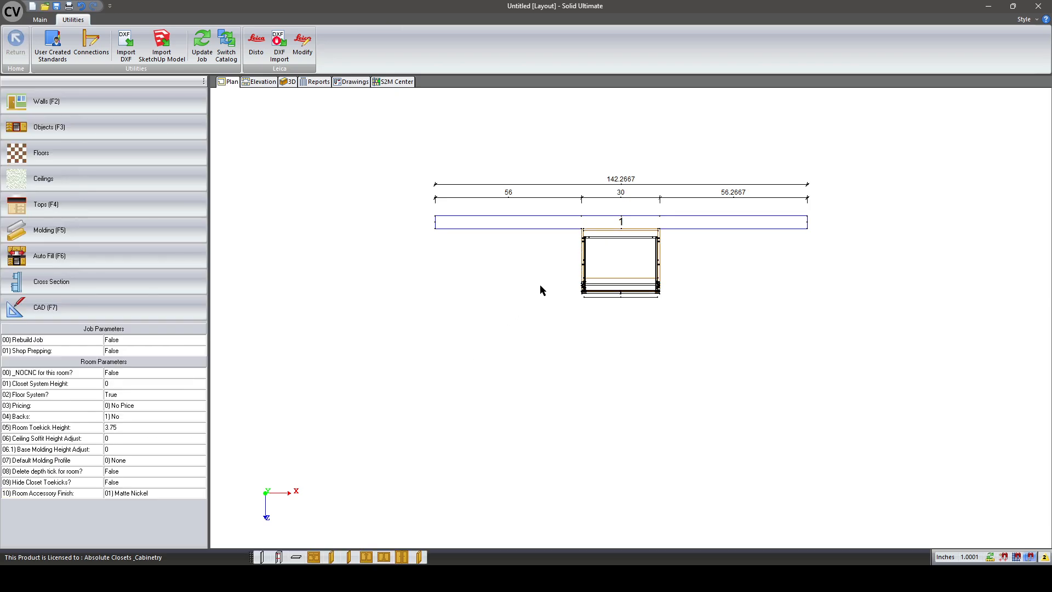
pyautogui.click(64, 50)
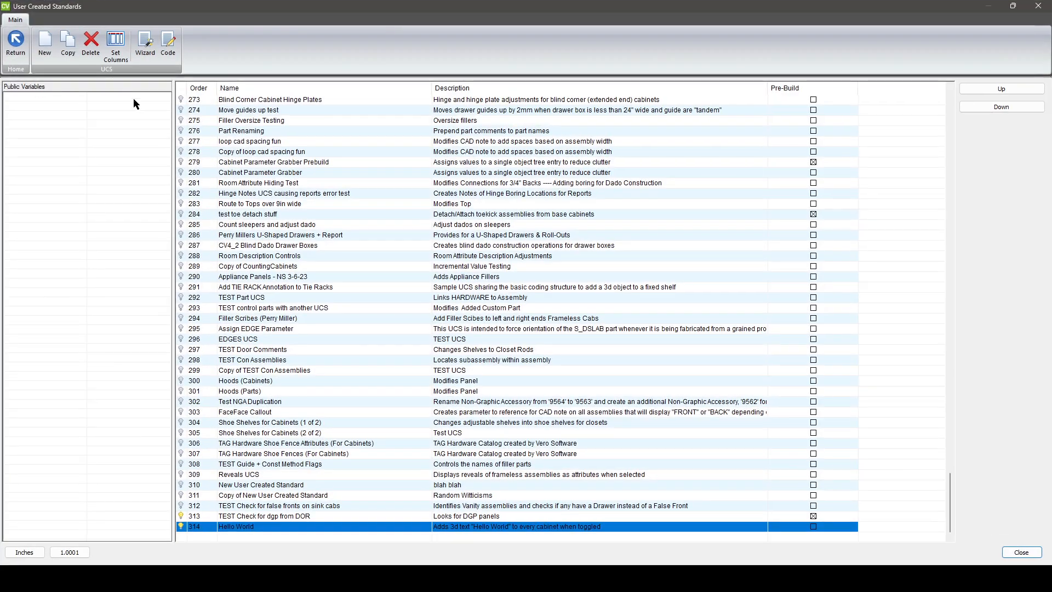
pyautogui.click(16, 45)
pyautogui.click(53, 19)
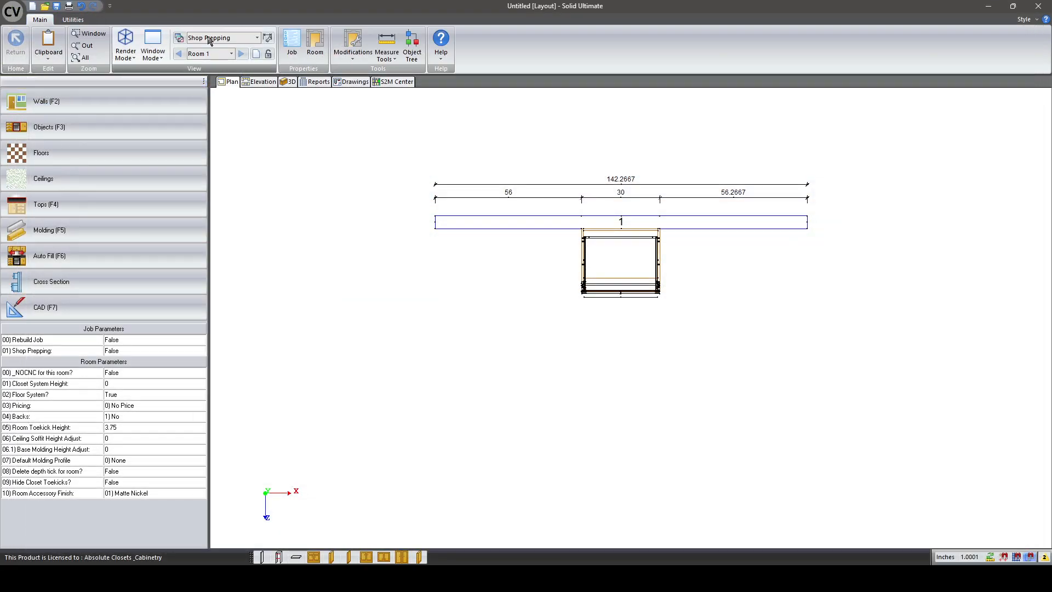
pyautogui.click(289, 48)
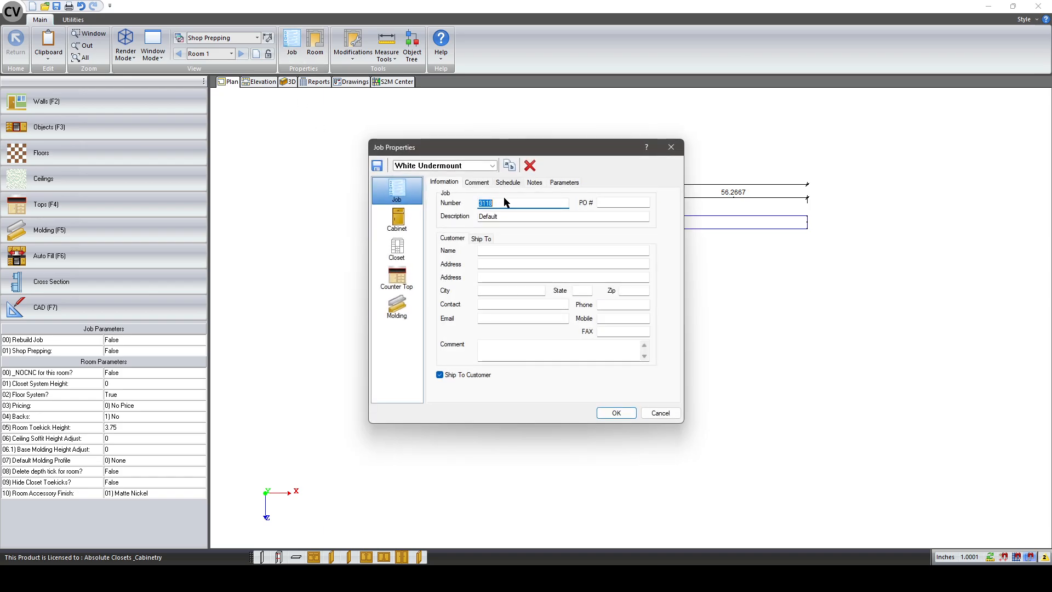
pyautogui.click(663, 411)
# - Reopen the code of the Hello World standard, place the cursor after the description line and reposition the editor window
pyautogui.click(73, 20)
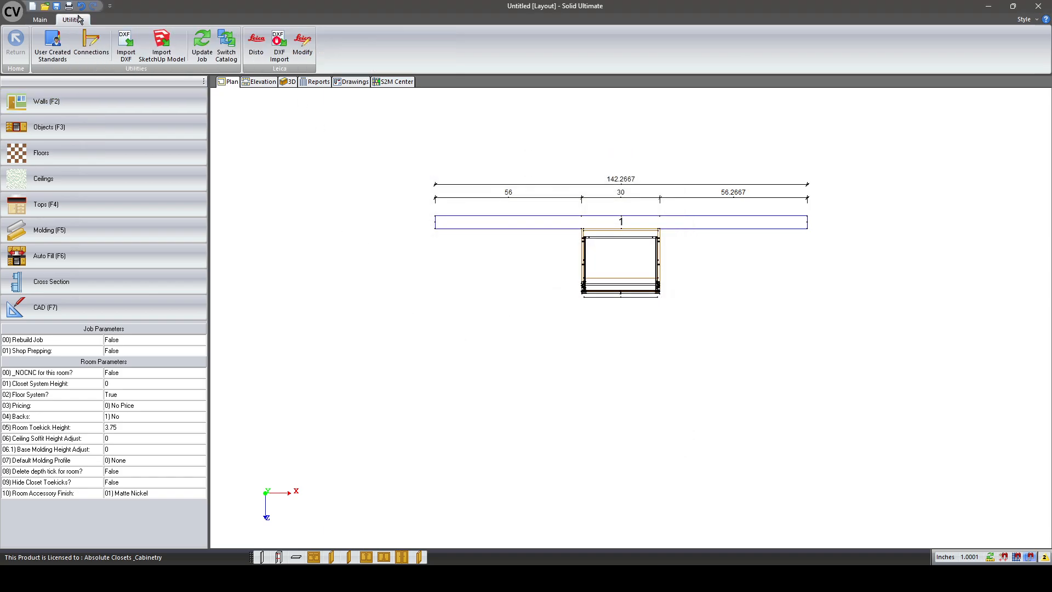
pyautogui.click(53, 47)
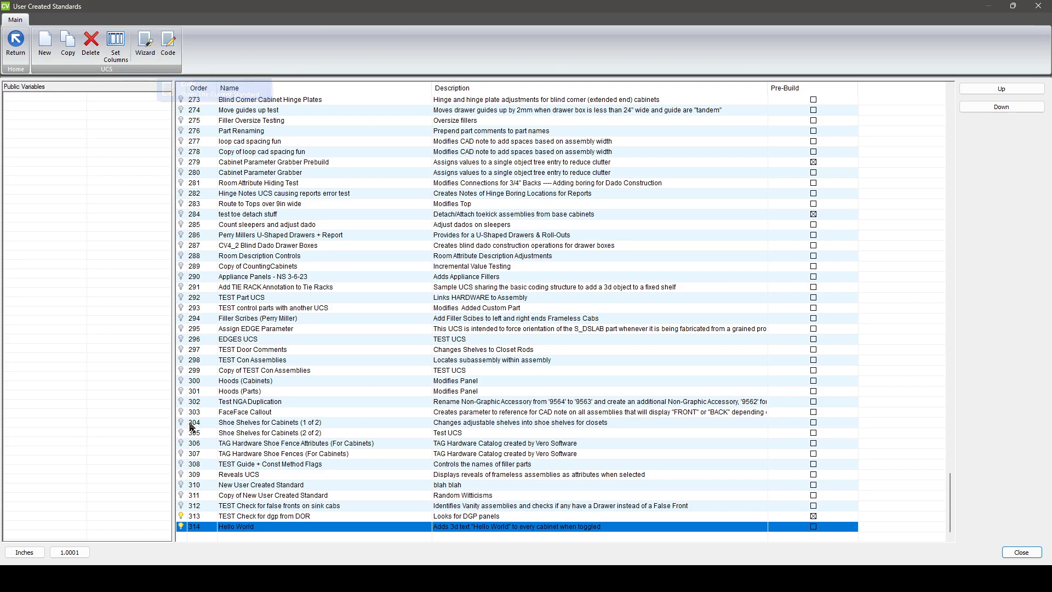
pyautogui.doubleClick(246, 527)
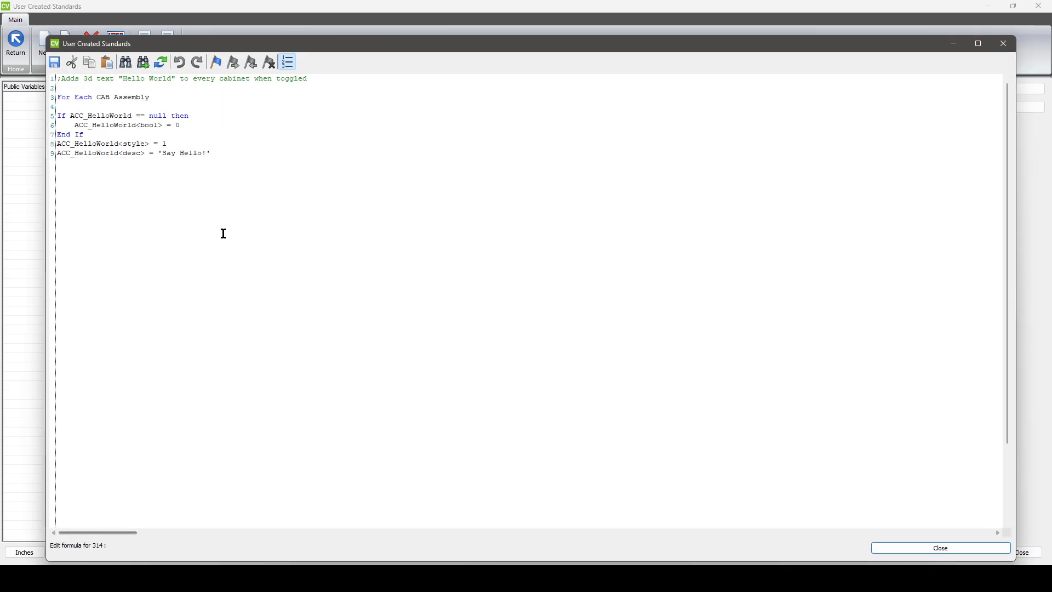
pyautogui.click(235, 156)
pyautogui.moveTo(233, 41); pyautogui.dragTo(274, 40)
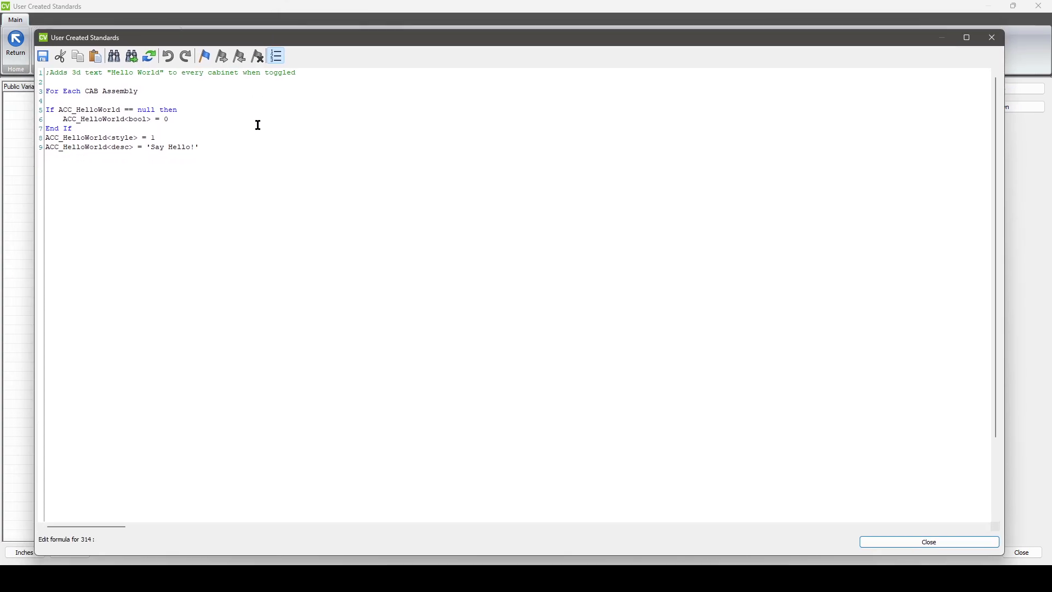
# - Start a new conditional block below the description line with "If ACC_HelloWorld == 1 then"
pyautogui.press('Return')
pyautogui.press('Return')
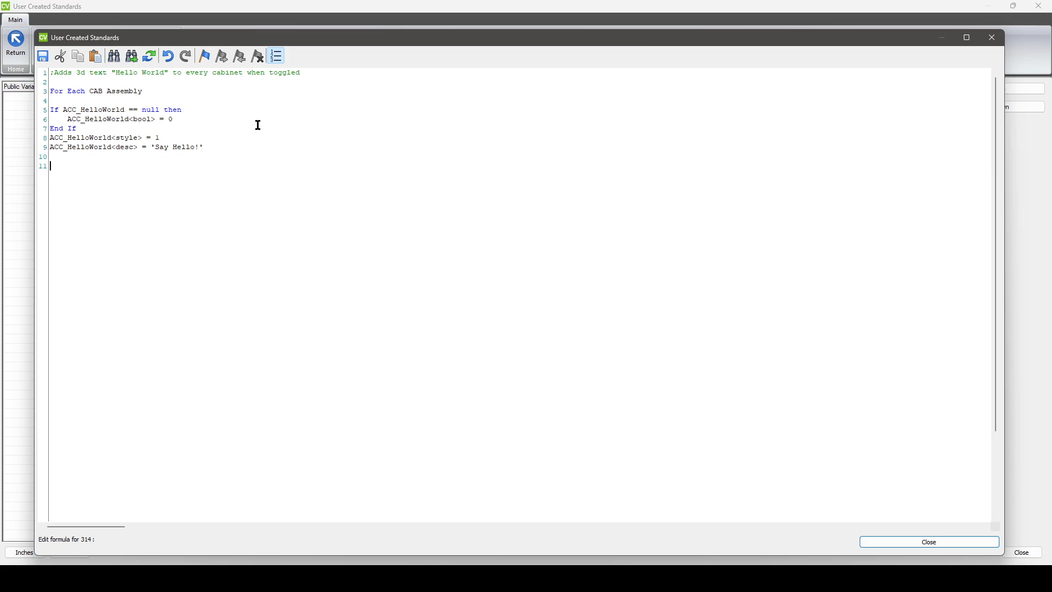
pyautogui.write('If ACC_HelloWorld == 1')
pyautogui.write('then')
pyautogui.doubleClick(133, 166)
pyautogui.click(138, 166)
pyautogui.click(177, 167)
# - Declare the new pull object inside the block with "dim BLACK As New Pull"
pyautogui.press('Return')
pyautogui.write('cim')
pyautogui.write('BLACK As New')
pyautogui.write(' Pull')
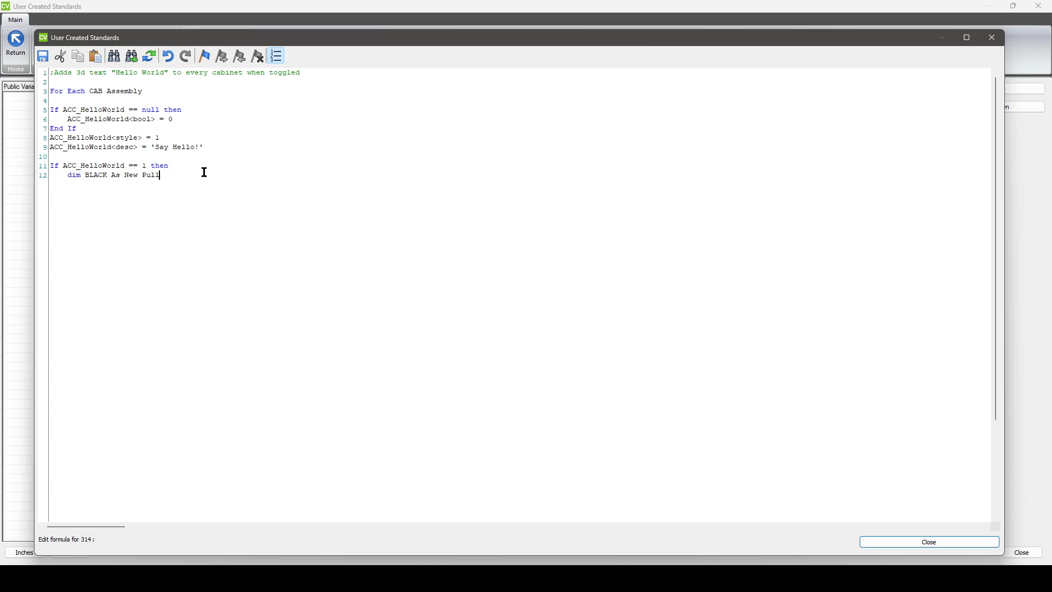
# - Assign the material to the new object with "BLACK.MATID<int> = 3118", dismissing the parameter suggestions
pyautogui.press('Return')
pyautogui.write('BLACK')
pyautogui.write('.')
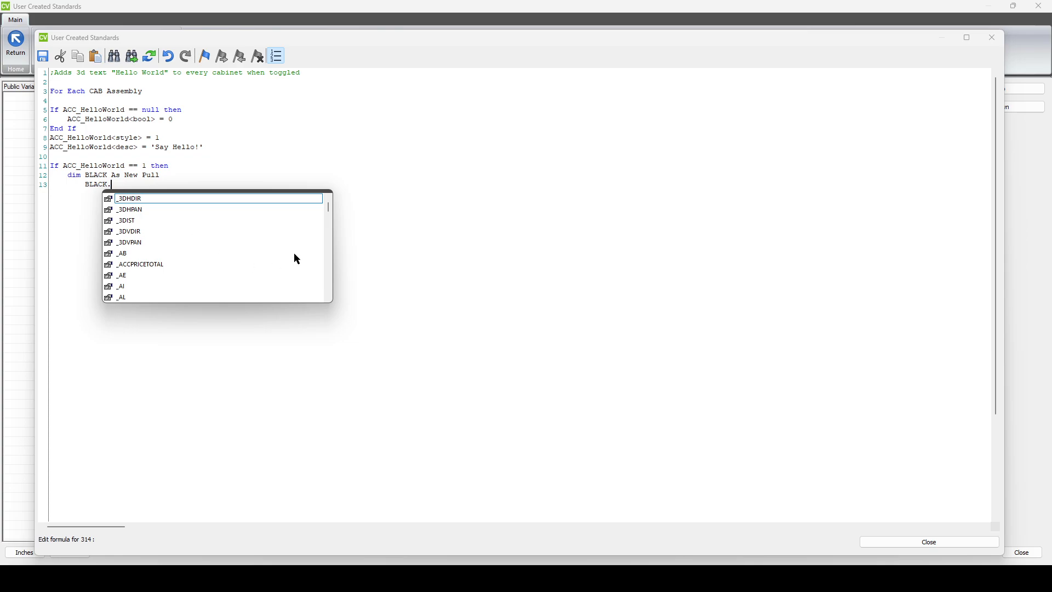
pyautogui.scroll(-10, 217, 238)
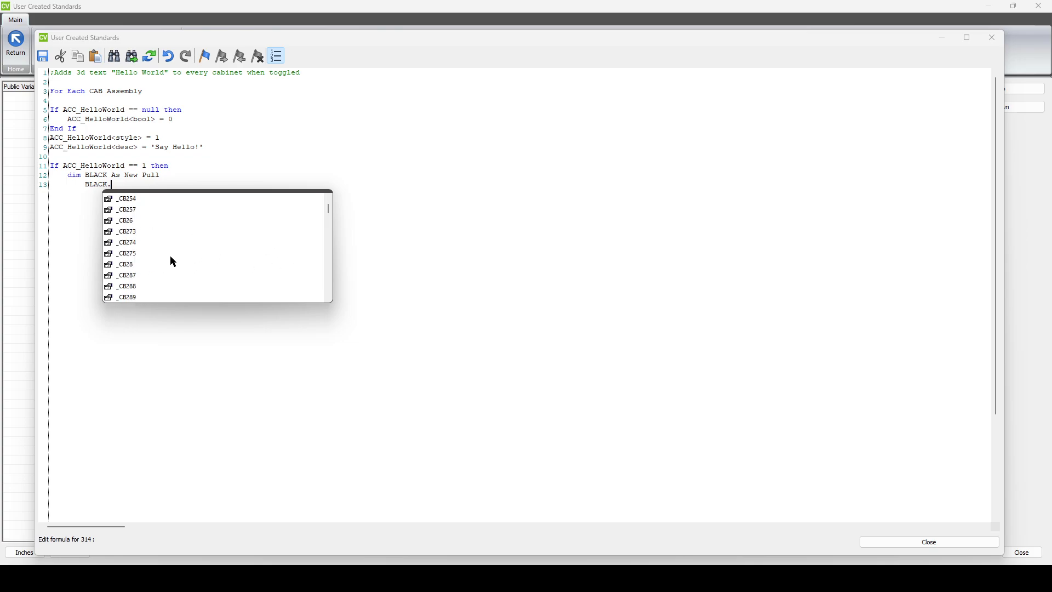
pyautogui.scroll(-10, 172, 257)
pyautogui.scroll(-8, 140, 257)
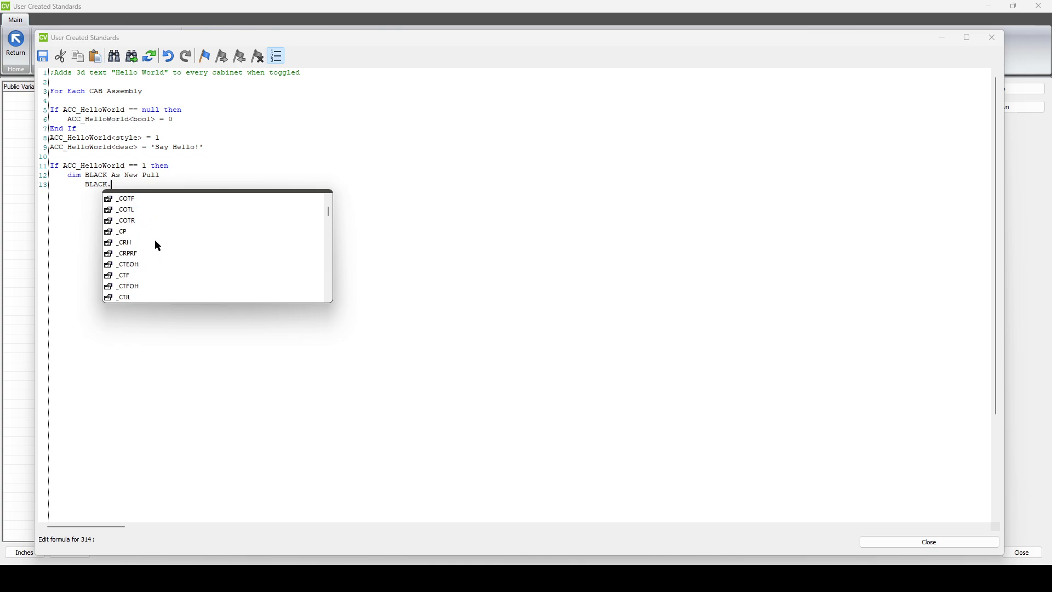
pyautogui.click(145, 184)
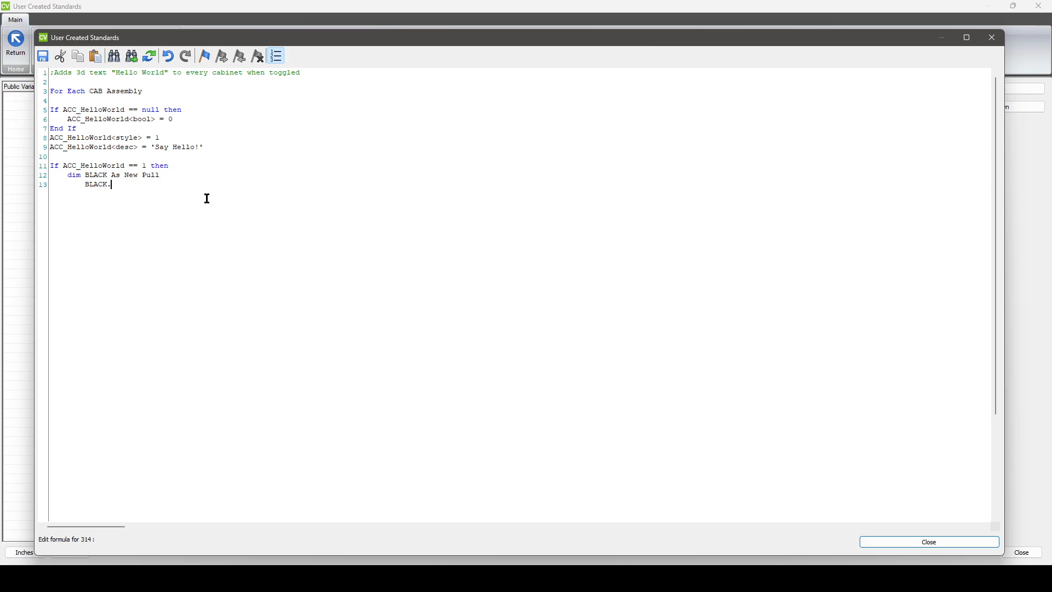
pyautogui.write('MATID<int> = 3118')
# - Close the conditional block with End If and add "BLACK.X = -30" beneath the material ID line
pyautogui.press('Return')
pyautogui.write('End If')
pyautogui.press('Return')
pyautogui.write('BLACK.X = ')
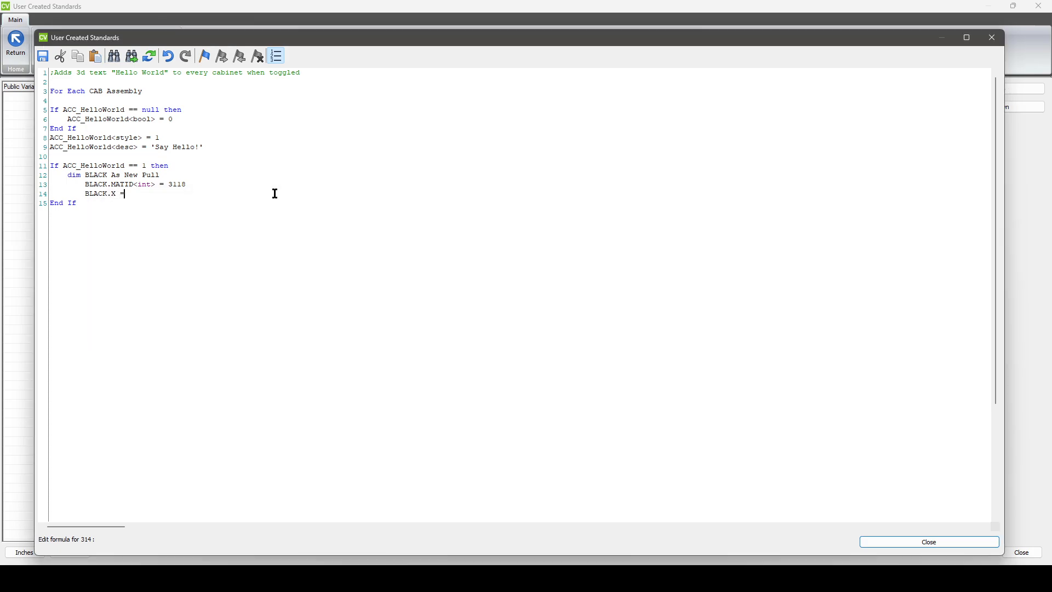
pyautogui.write('-30')
pyautogui.moveTo(51, 91); pyautogui.dragTo(219, 229)
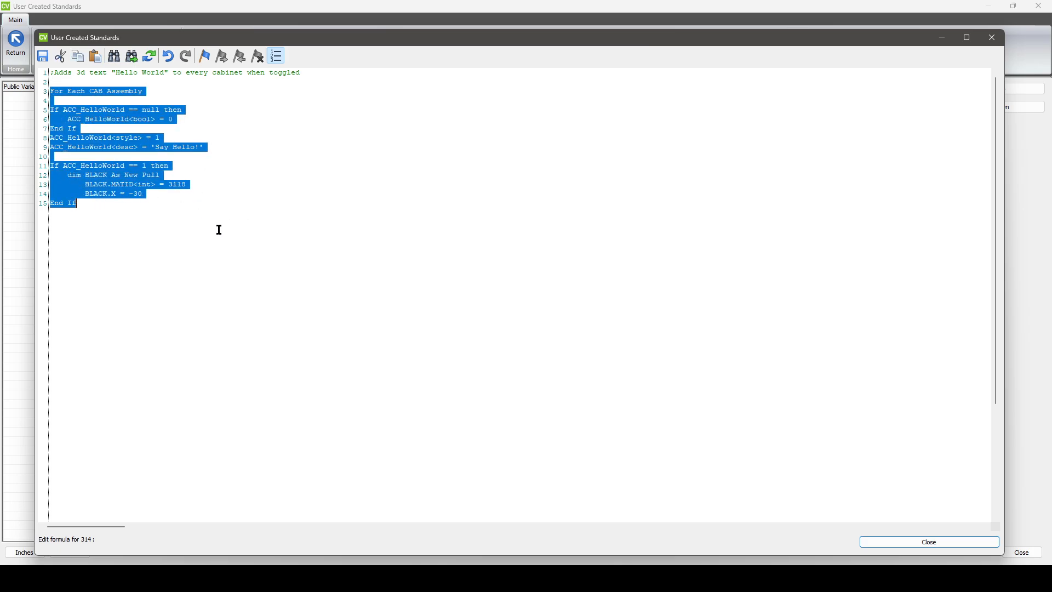
pyautogui.click(201, 176)
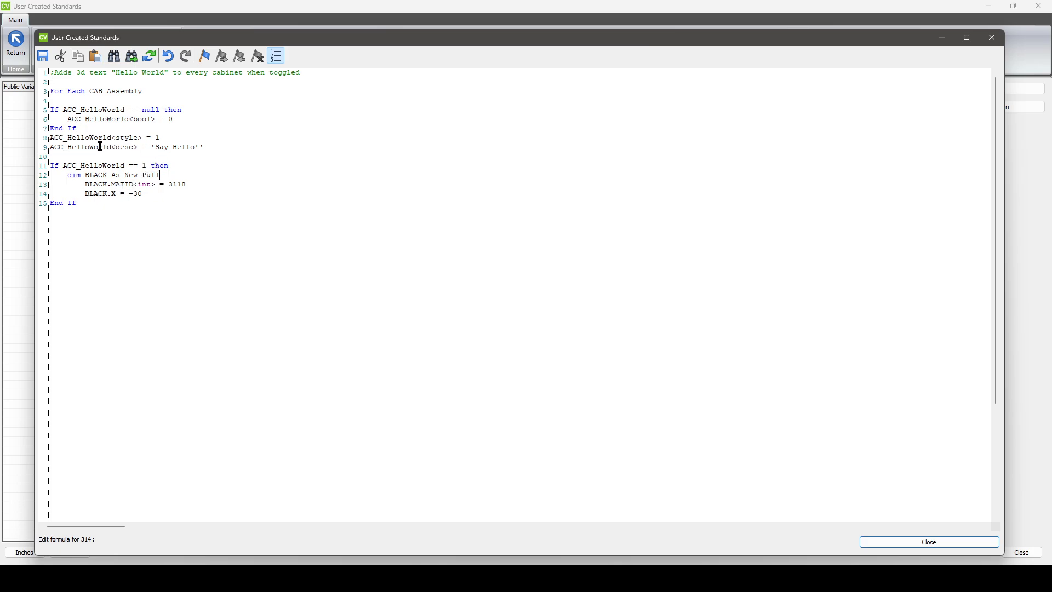
# - Close the code editor saving the changes, and leave the User Created Standards list for the layout
pyautogui.click(887, 546)
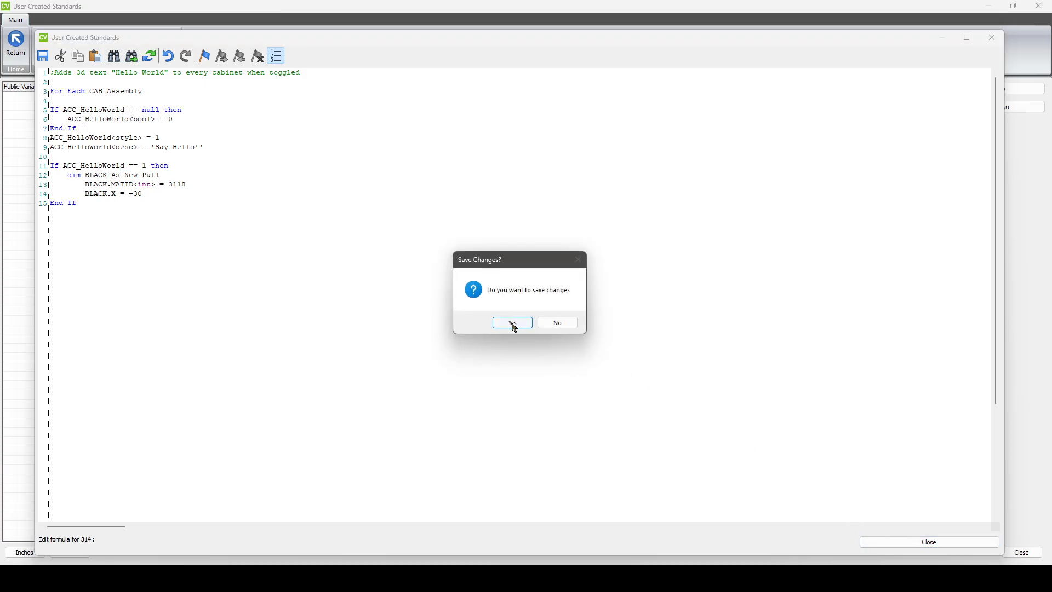
pyautogui.click(513, 324)
pyautogui.click(1021, 551)
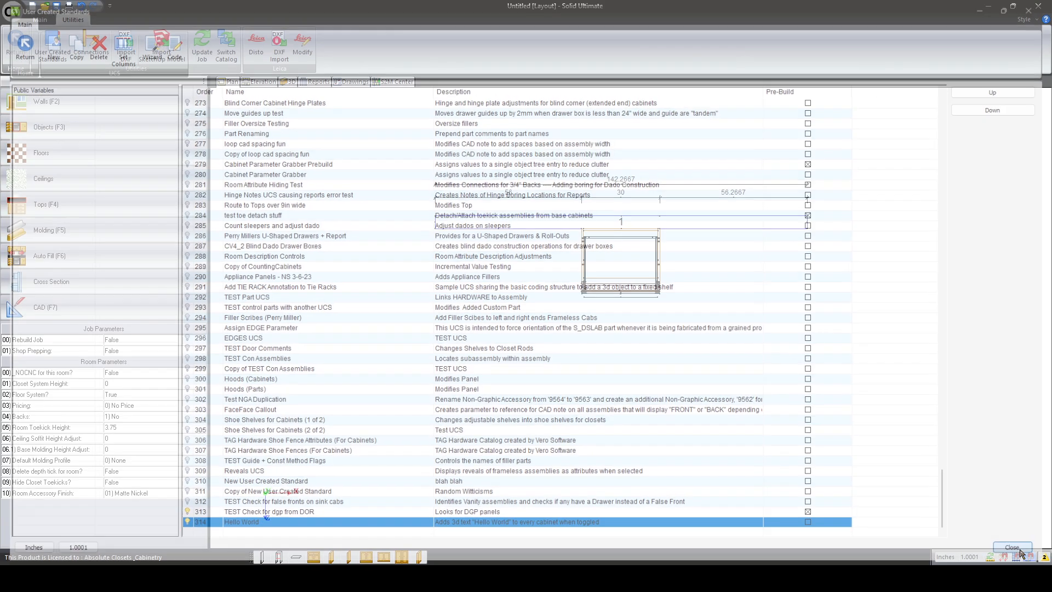
# - Select the base cabinet in the wall elevation and set its Say Hello! attribute to True
pyautogui.click(611, 263)
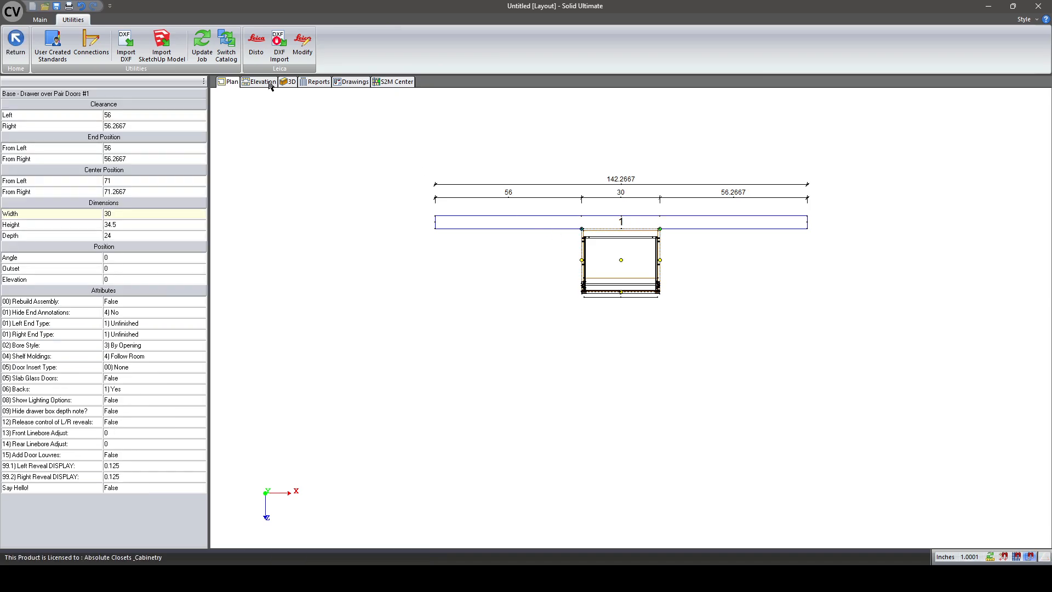
pyautogui.click(271, 82)
pyautogui.scroll(3, 652, 482)
pyautogui.click(648, 411)
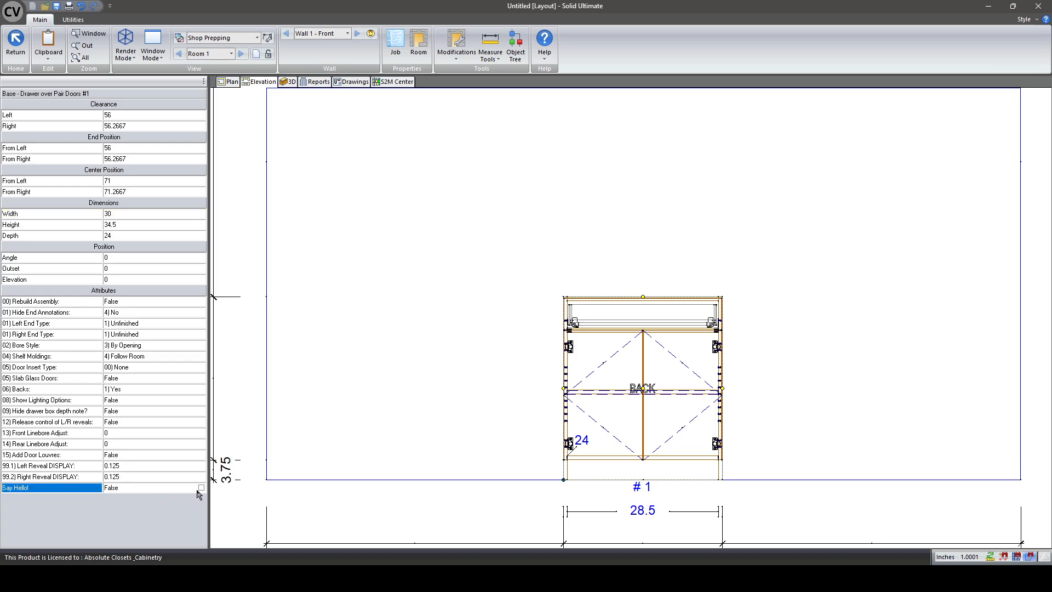
pyautogui.click(200, 488)
pyautogui.click(202, 489)
pyautogui.scroll(5, 382, 497)
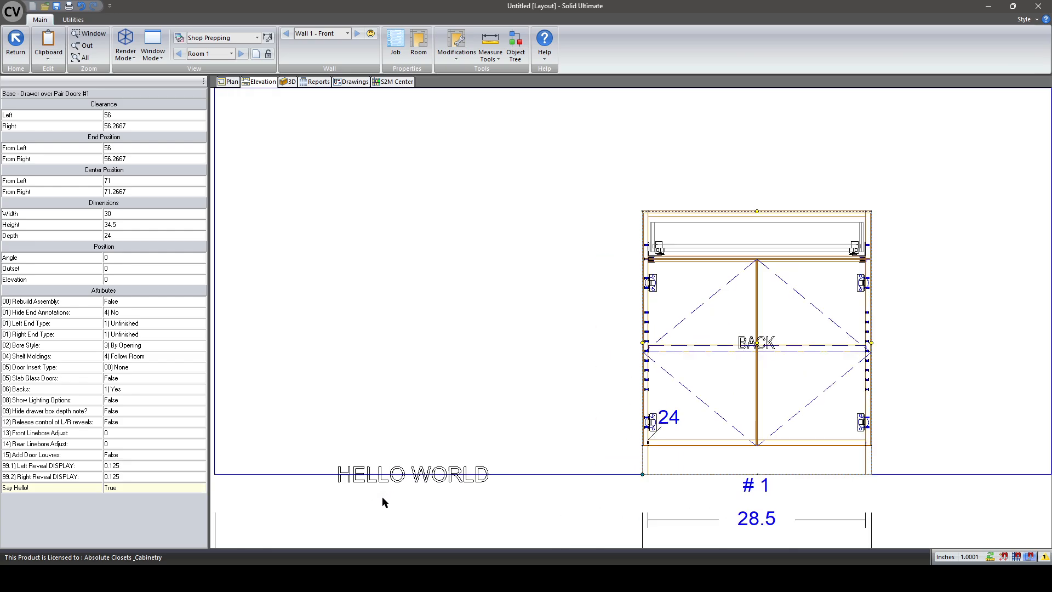
pyautogui.scroll(-3, 442, 477)
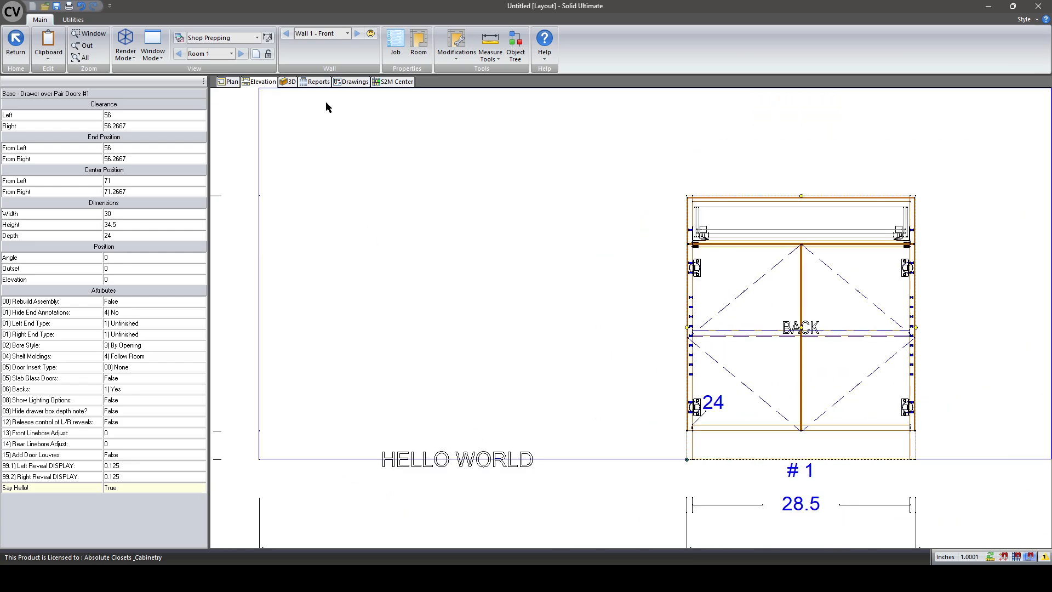
# - Examine the HELLO WORLD text beside the base cabinet in the 3D view
pyautogui.click(290, 82)
pyautogui.moveTo(452, 426); pyautogui.dragTo(501, 472)
pyautogui.scroll(5, 504, 470)
pyautogui.scroll(4, 543, 419)
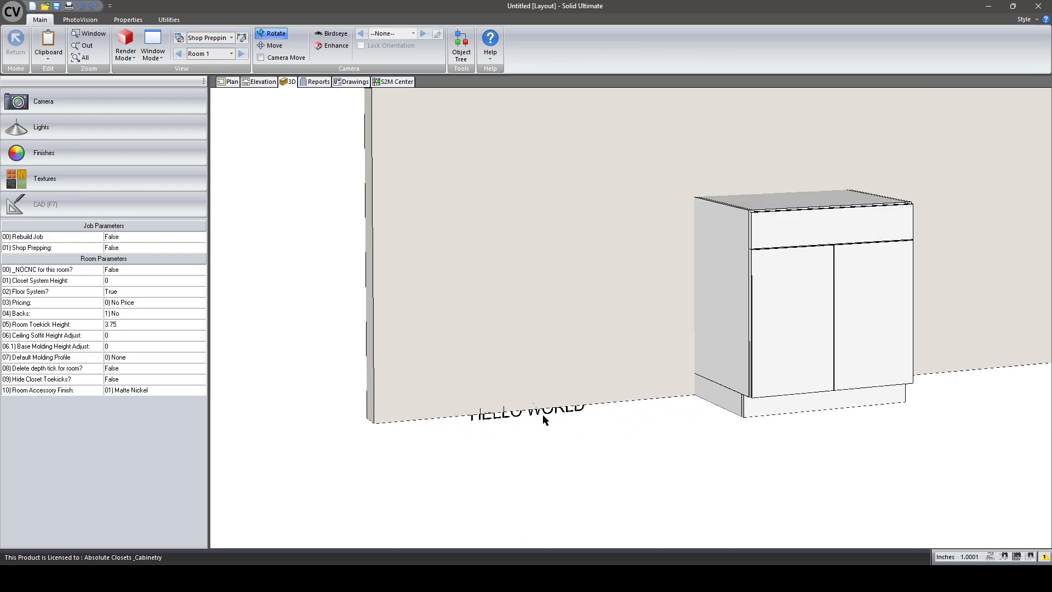
pyautogui.scroll(-1, 542, 420)
# - Move the base cabinet in the elevation toward the wall's left end, to a left clearance of 9 inches
pyautogui.click(260, 81)
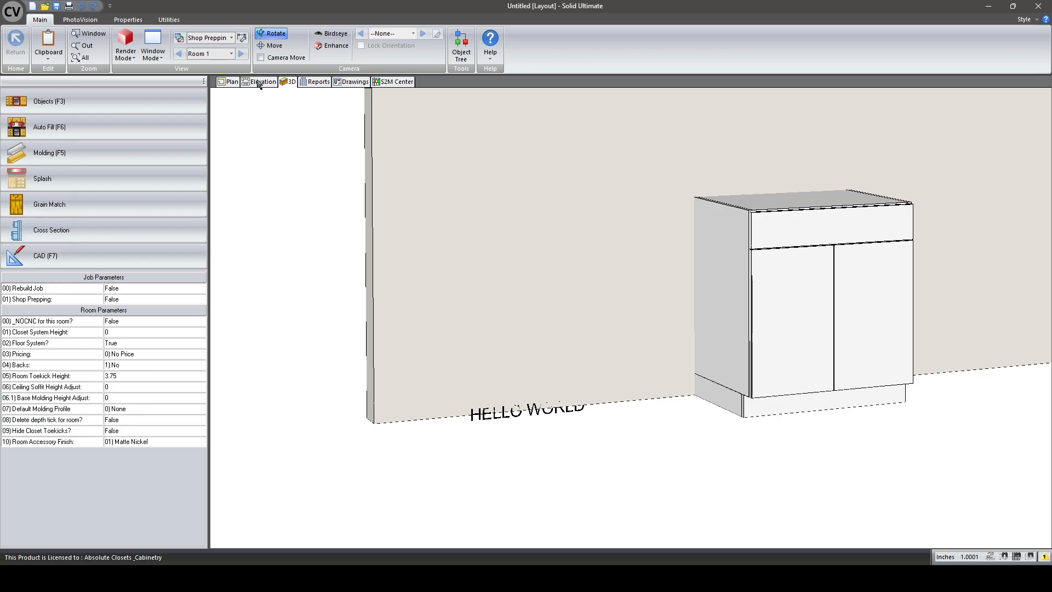
pyautogui.click(801, 327)
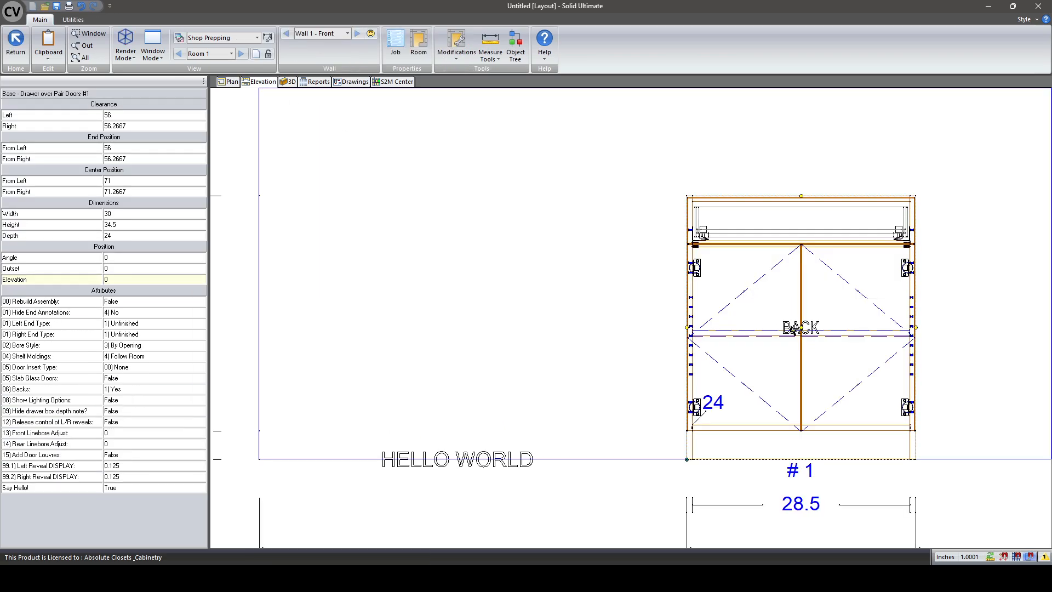
pyautogui.moveTo(801, 327); pyautogui.dragTo(651, 318)
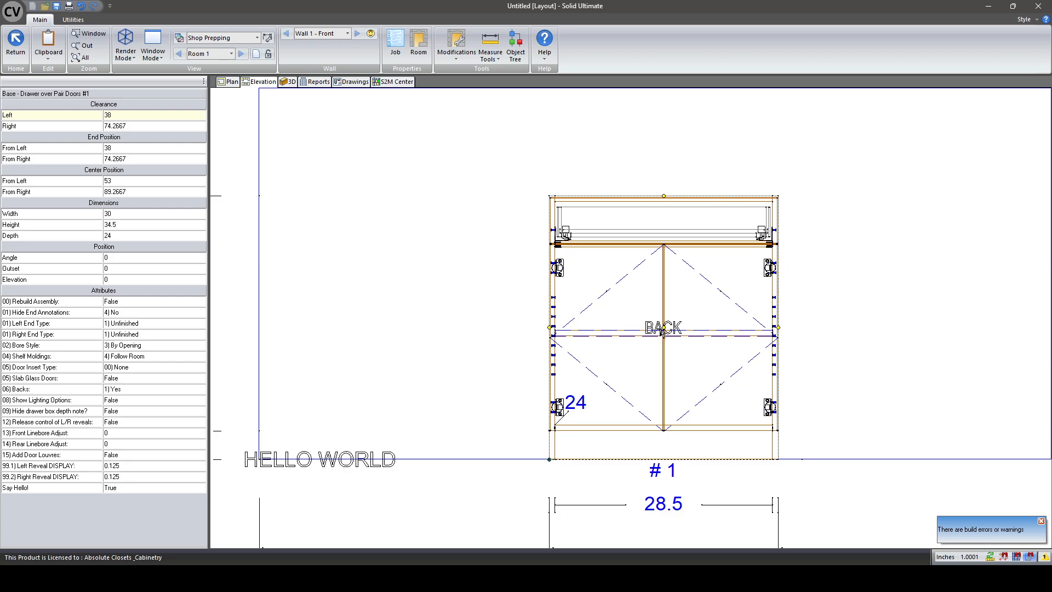
pyautogui.moveTo(437, 320); pyautogui.dragTo(437, 320)
pyautogui.scroll(-6, 718, 341)
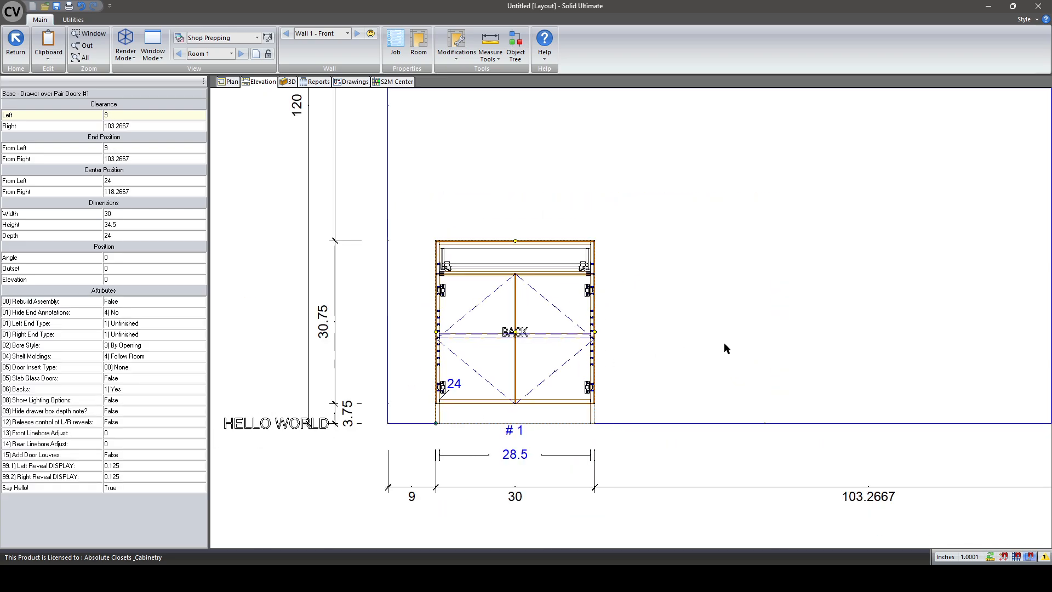
pyautogui.scroll(6, 524, 382)
# - Inspect the relocated HELLO WORLD text up close in the 3D view
pyautogui.click(289, 82)
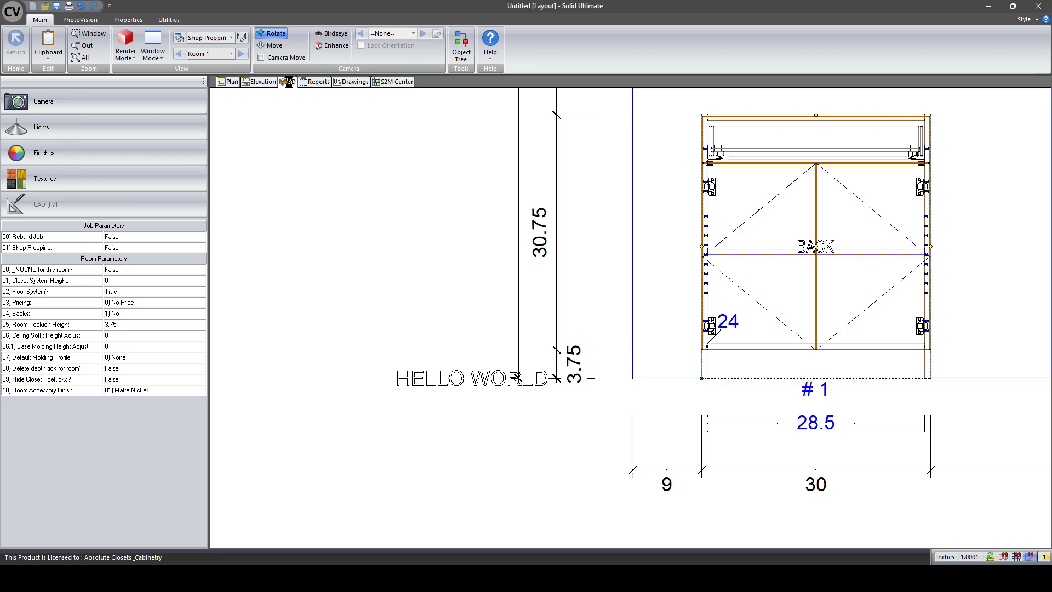
pyautogui.scroll(8, 410, 453)
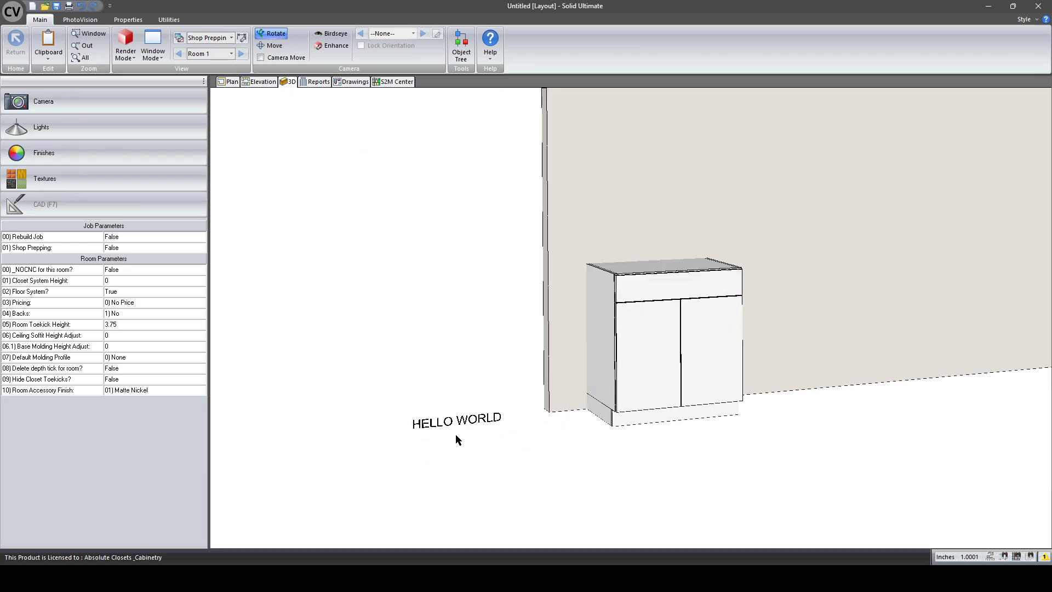
pyautogui.scroll(4, 431, 410)
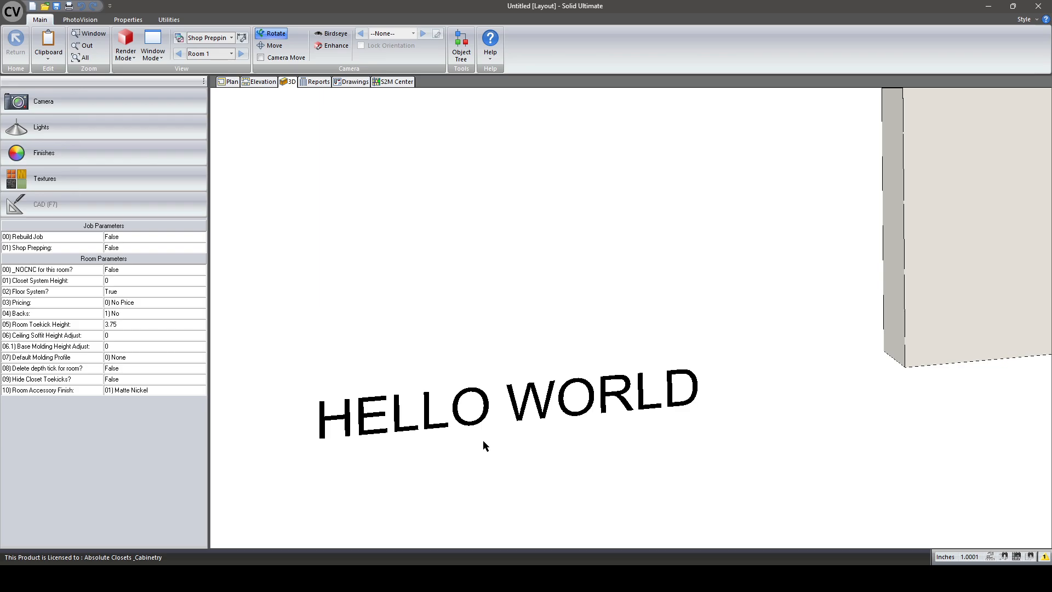
pyautogui.hotkey('alt', 'Tab')
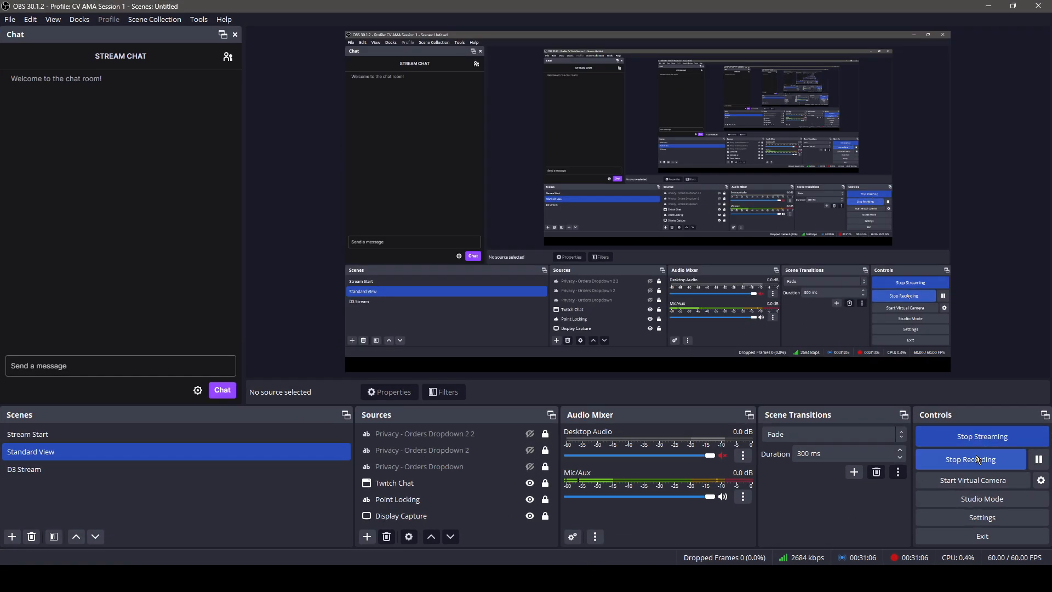